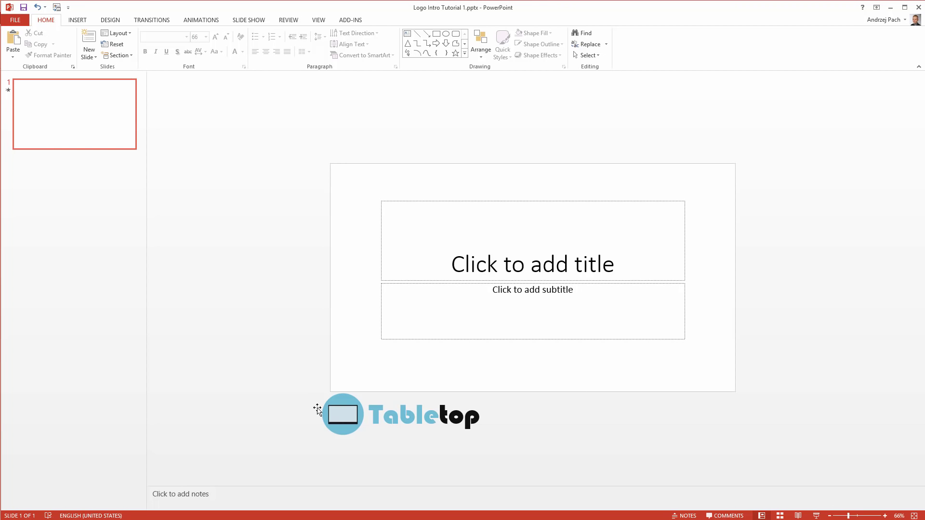
- Delete the title and subtitle placeholders and move the Tabletop logo toward the slide centre
click(342, 420)
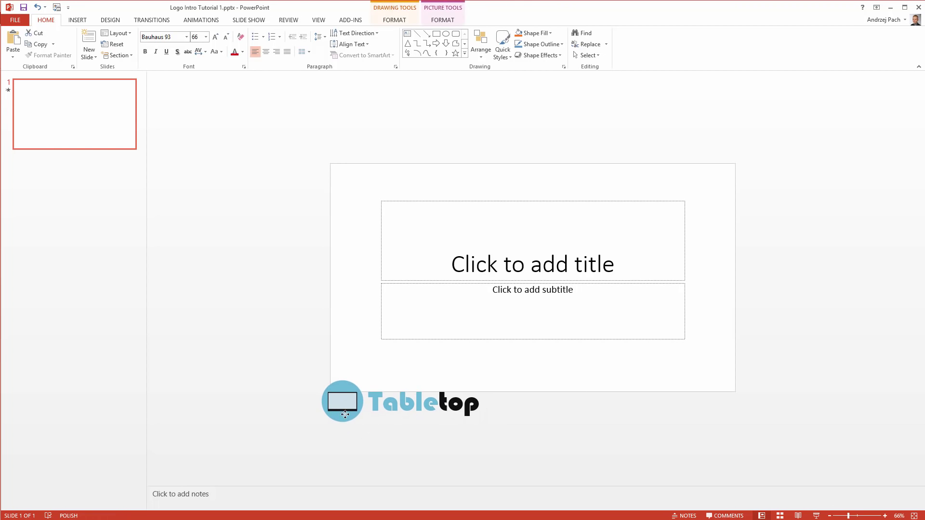
drag(343, 420, 346, 416)
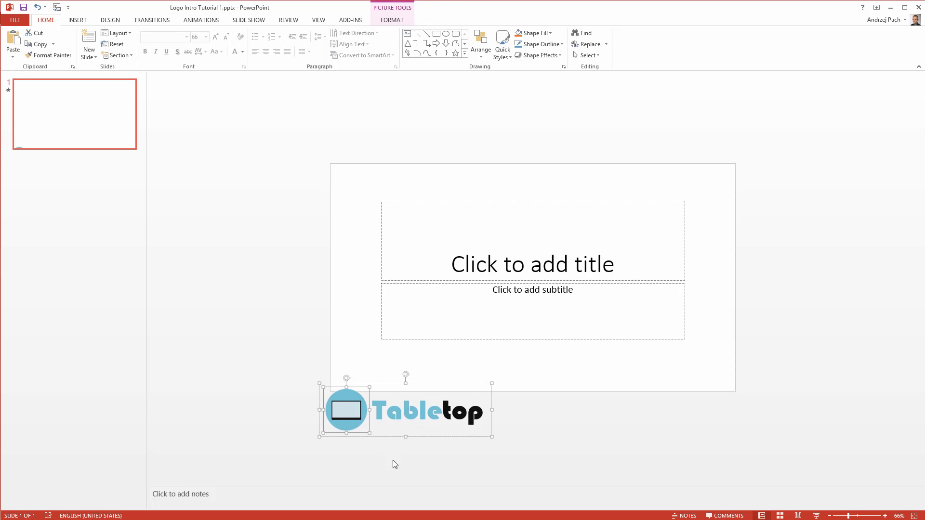
click(343, 367)
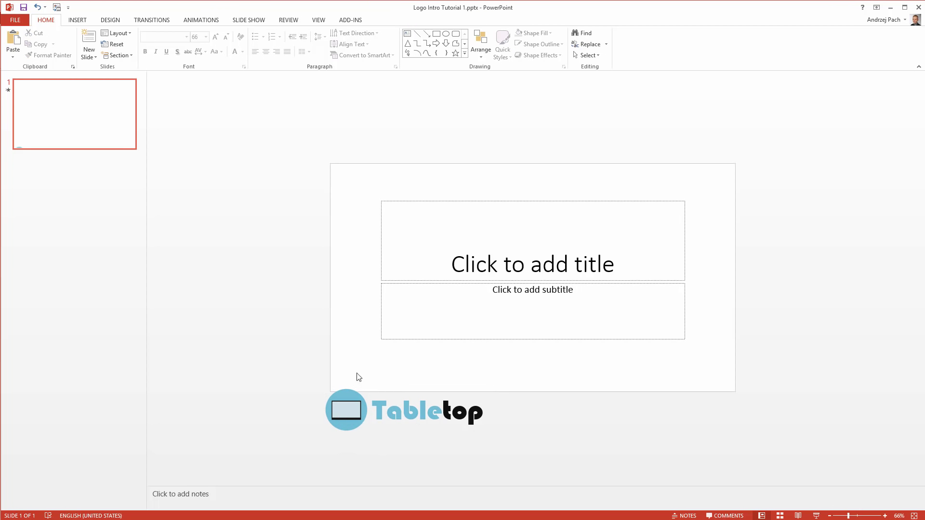
drag(301, 163, 743, 357)
key(Delete)
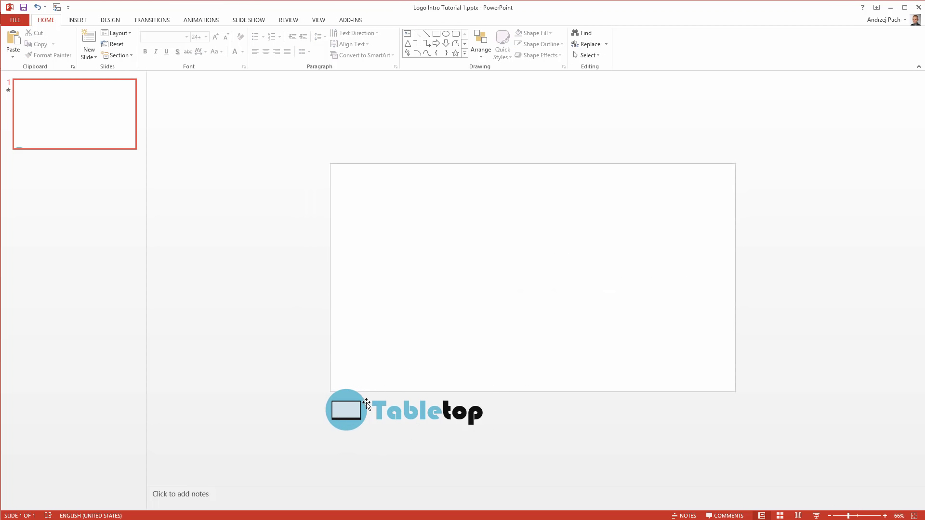
mouse_move(354, 402)
mouse_down()
mouse_move(462, 346)
mouse_move(492, 245)
mouse_up()
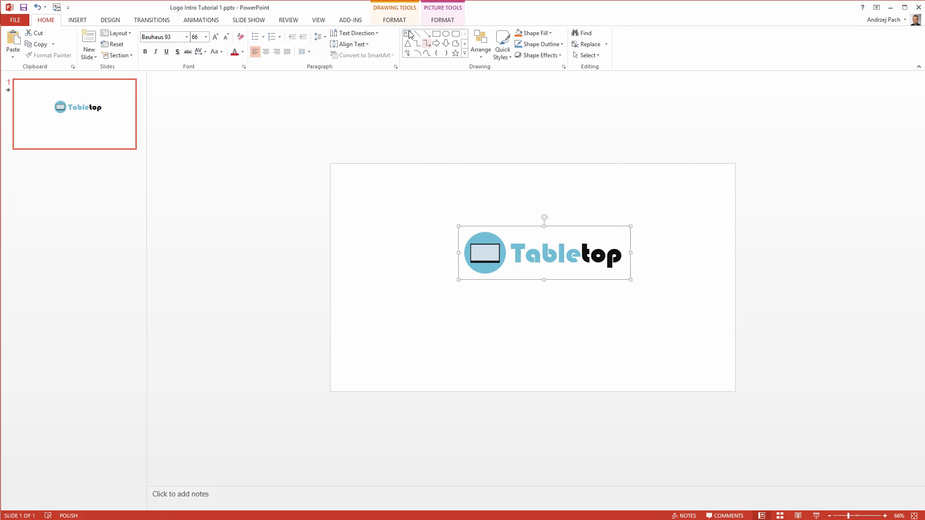
- Show the guides and align the logo to the slide's centre and middle
click(322, 21)
click(188, 56)
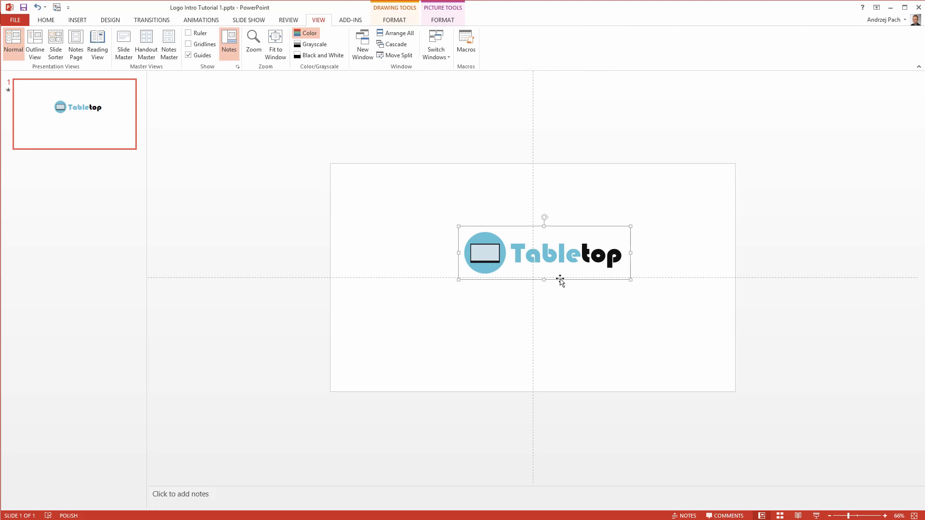
click(400, 10)
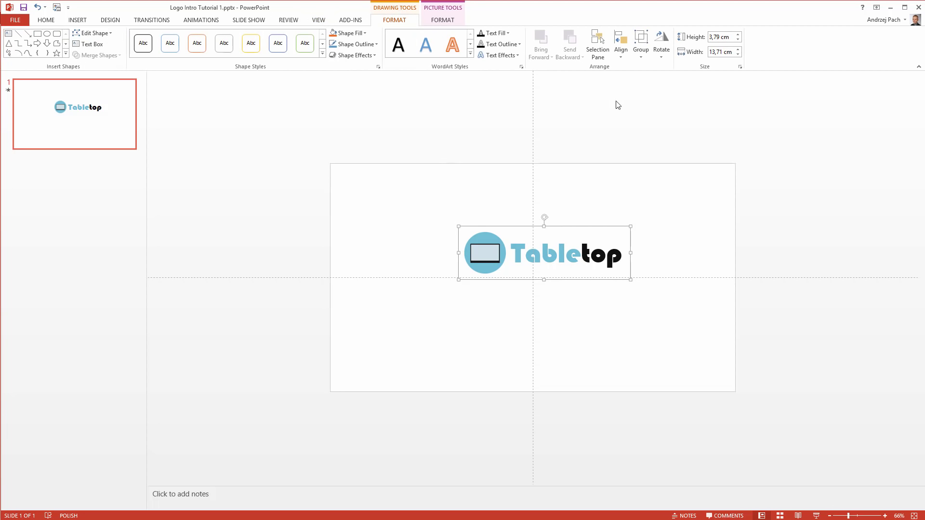
click(621, 54)
click(653, 78)
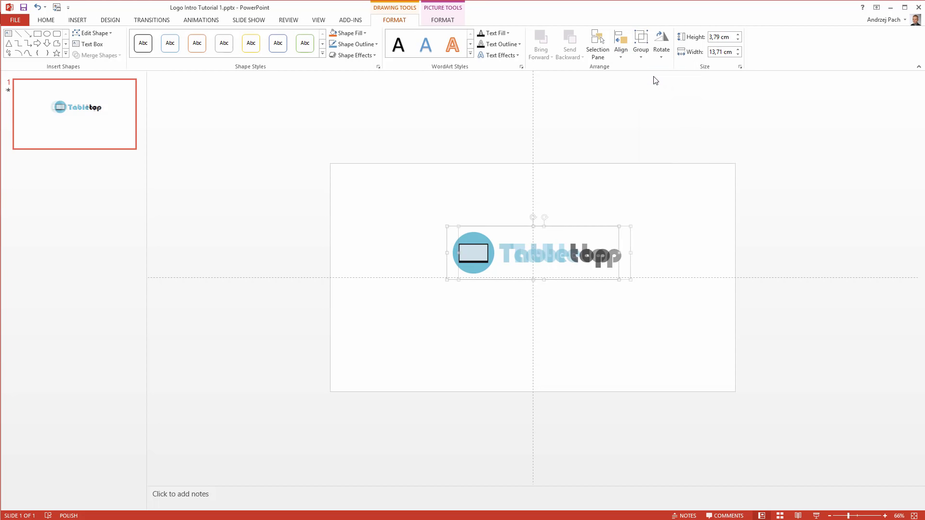
click(622, 52)
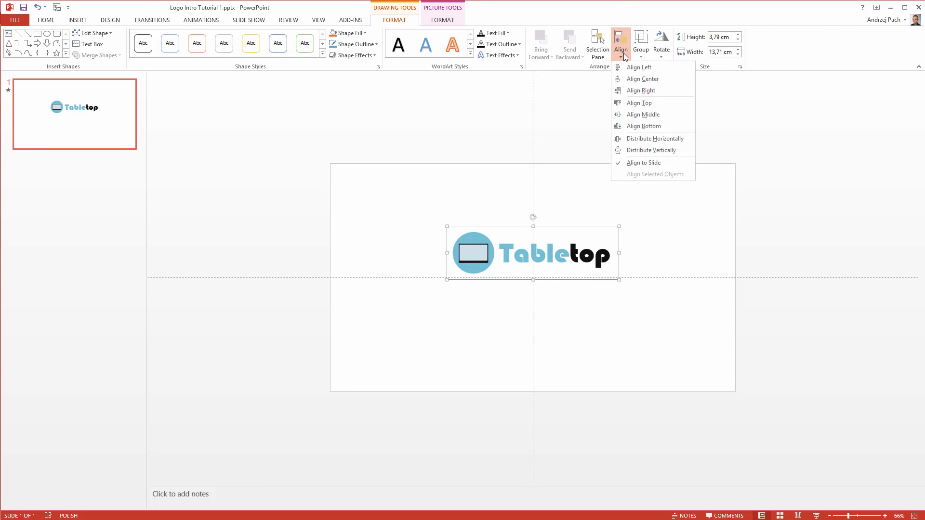
click(643, 115)
click(701, 225)
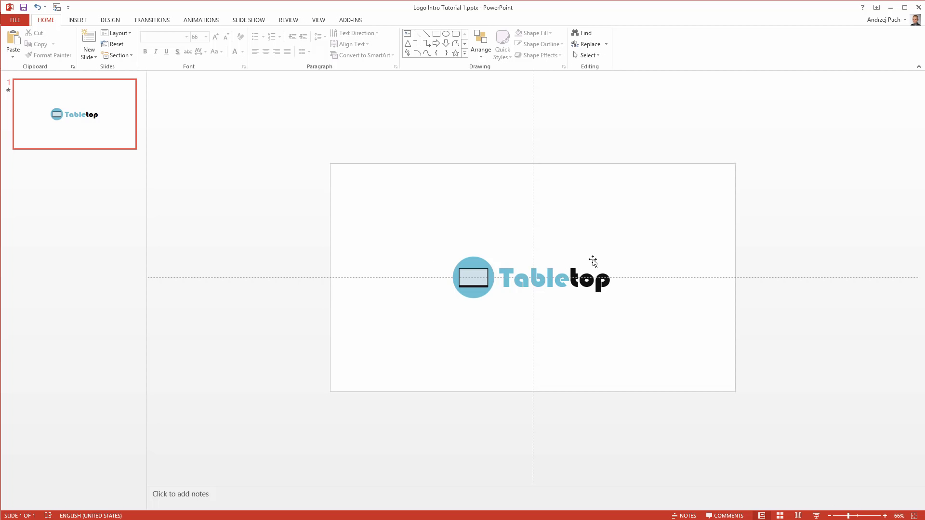
- Draw a tall blue rectangle on the slide's left side
click(77, 20)
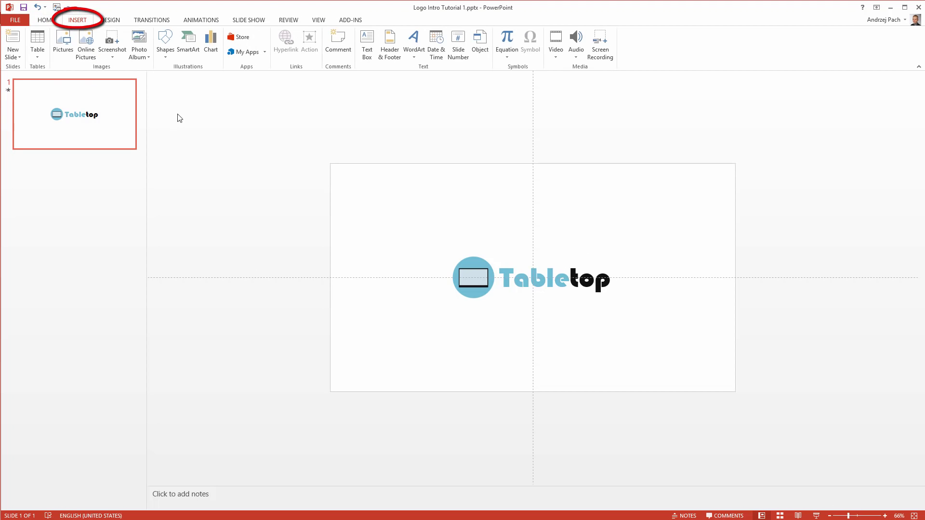
click(165, 51)
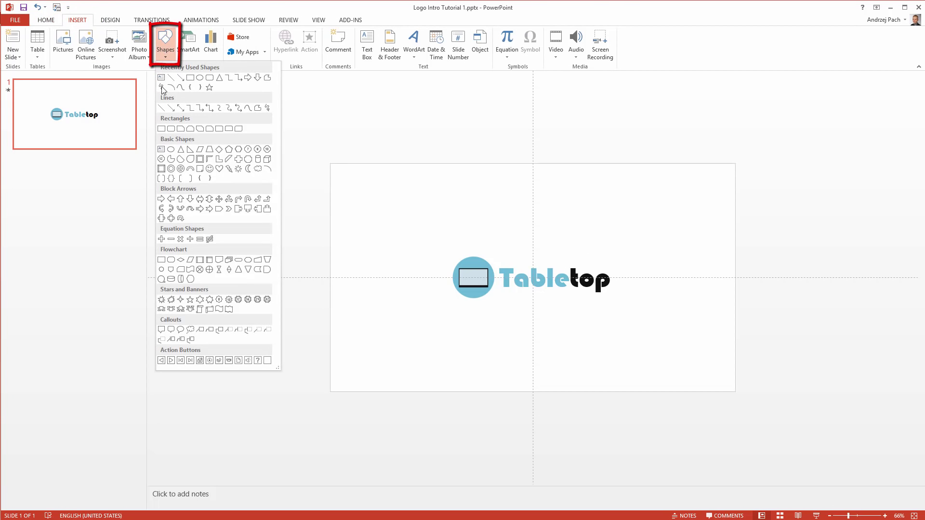
click(191, 78)
drag(330, 181, 446, 379)
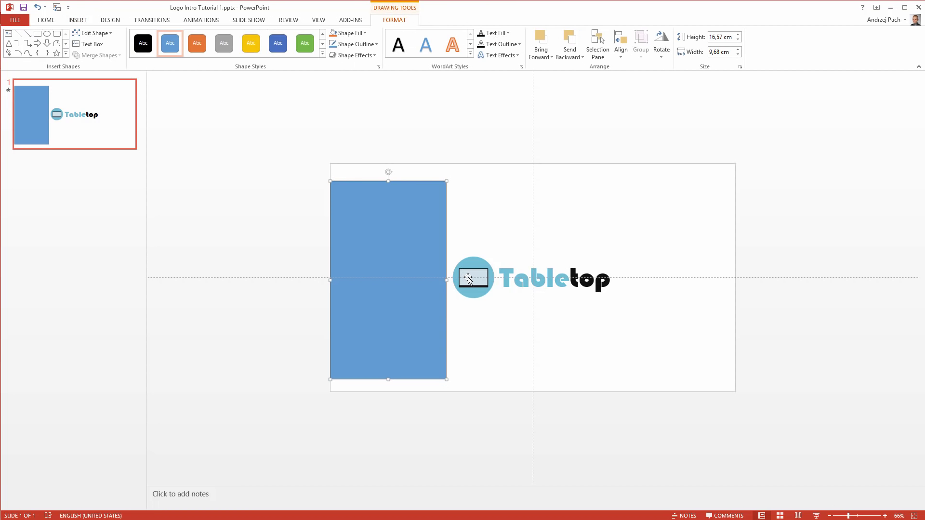
- Duplicate the rectangle with Ctrl+D and place the copy at the slide's right edge
key(ctrl+d)
drag(382, 299, 655, 281)
click(769, 314)
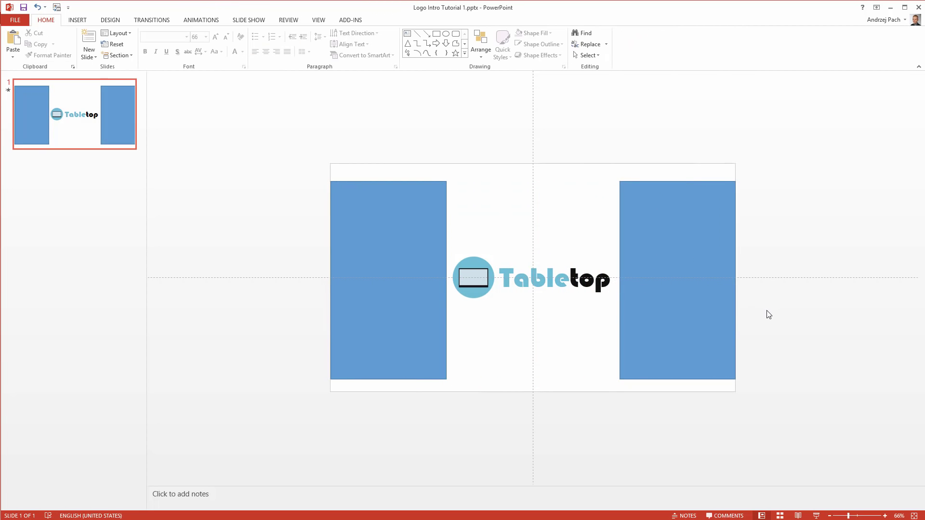
click(642, 293)
drag(619, 281, 618, 280)
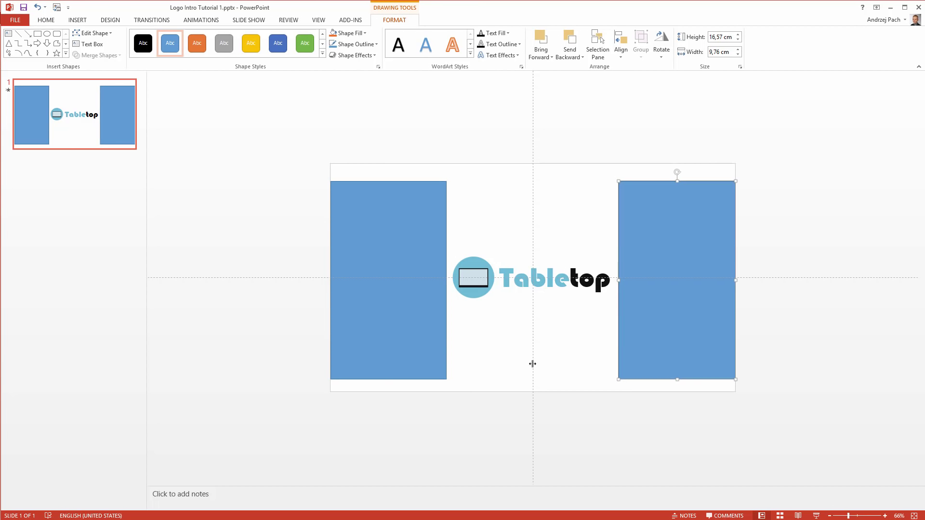
- Remove the outline from both blue rectangles
shift+click(389, 247)
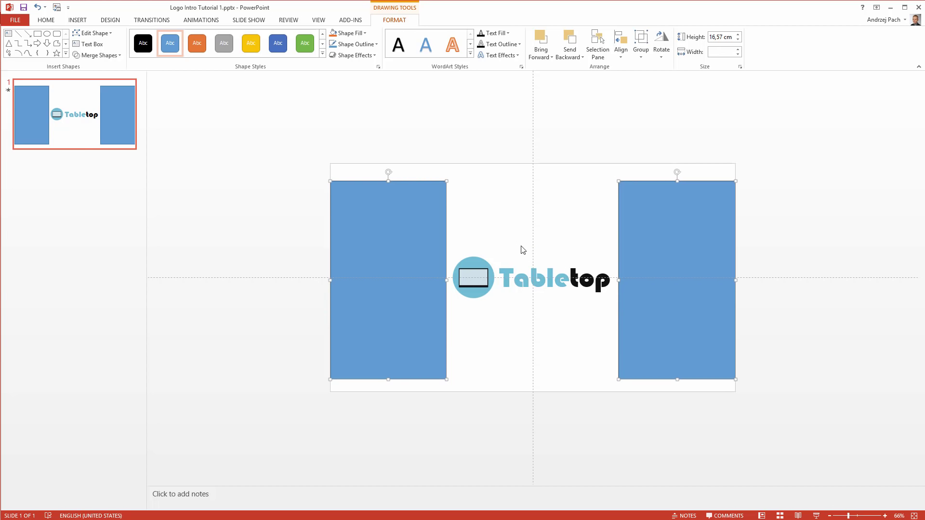
click(368, 44)
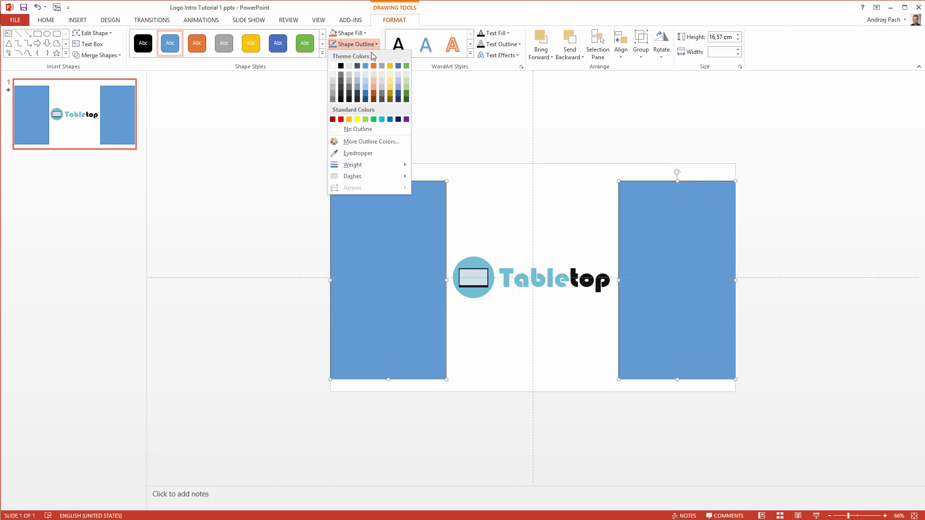
click(371, 132)
click(346, 178)
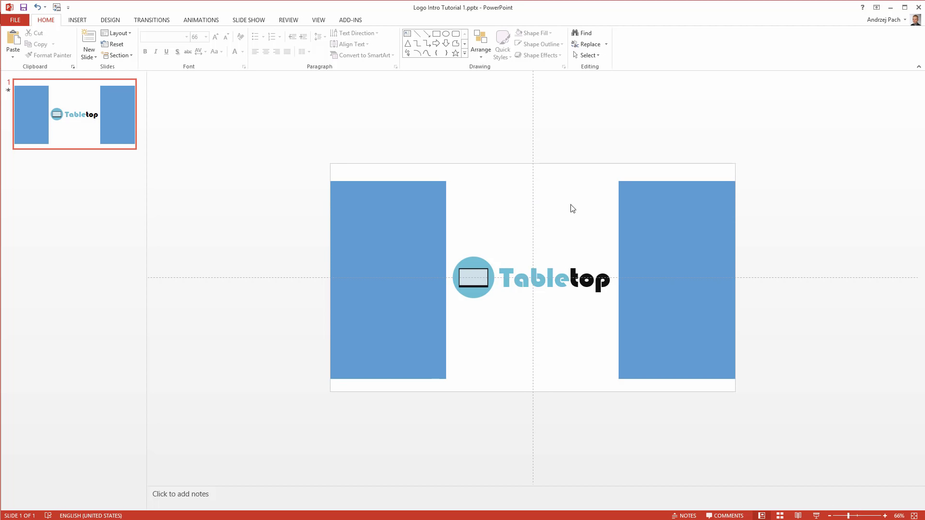
click(386, 212)
shift+click(665, 274)
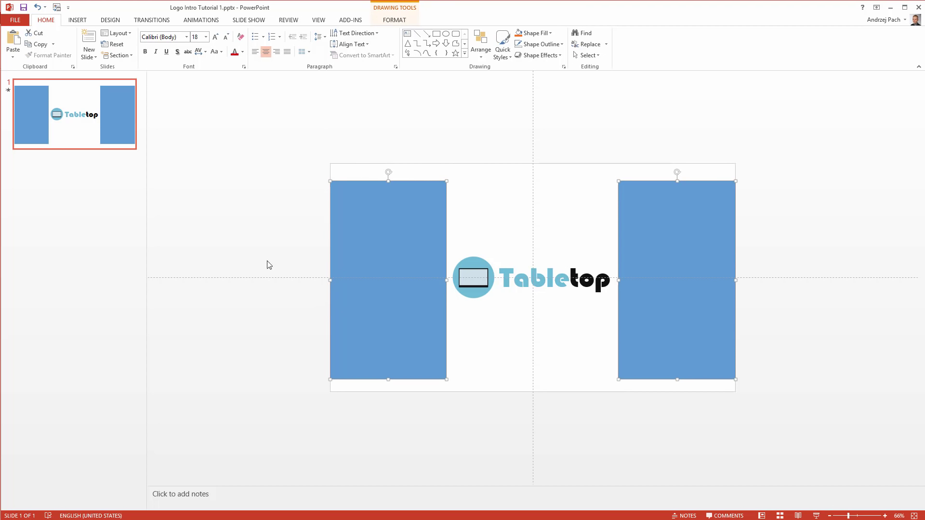
click(512, 249)
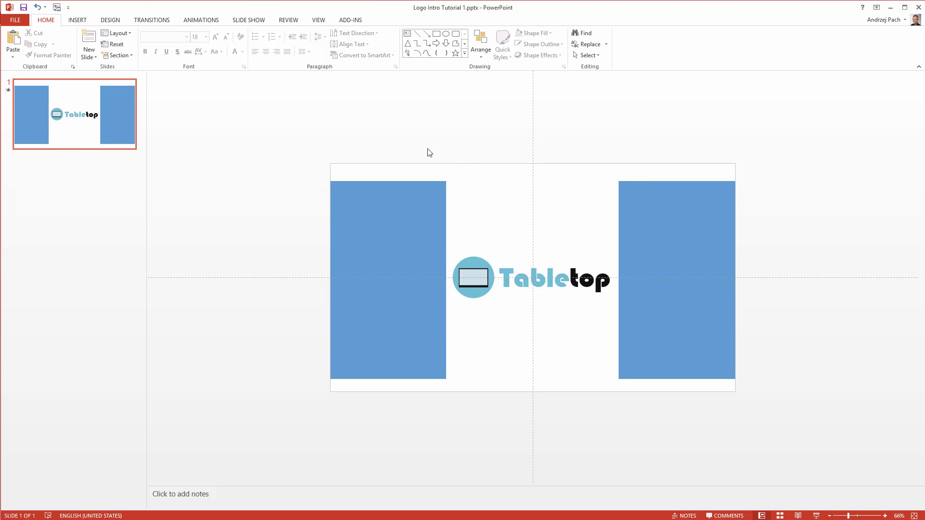
- Draw a thin horizontal bar, fill it black, and position it beside the logo
click(77, 19)
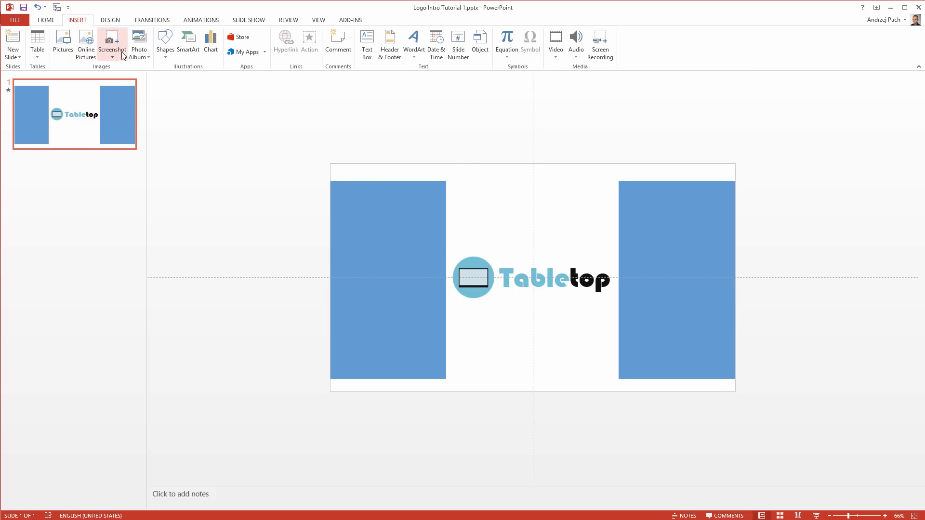
click(165, 45)
click(190, 78)
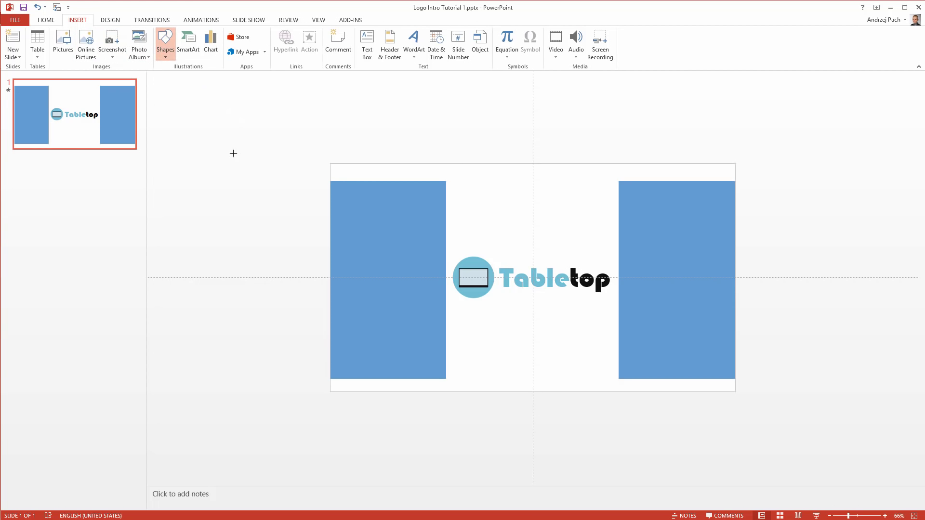
drag(241, 225, 446, 236)
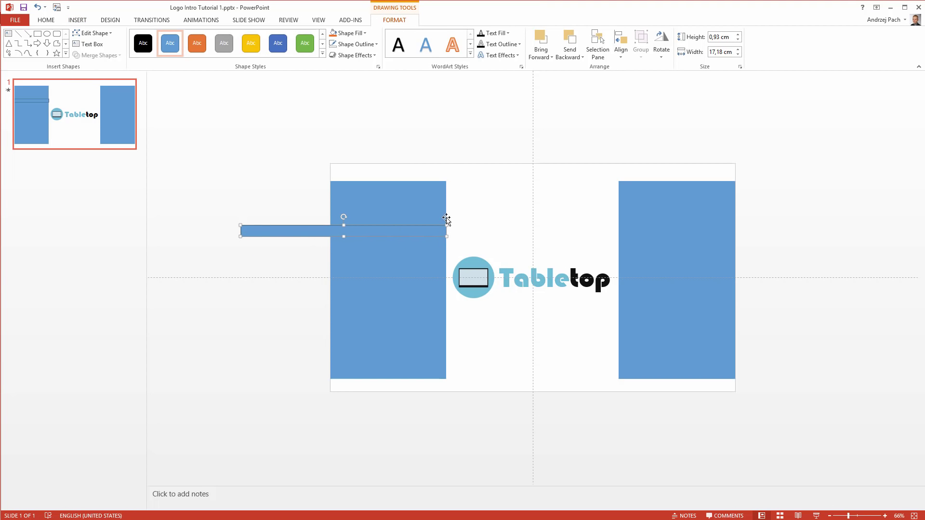
scroll(491, 251, up, 5)
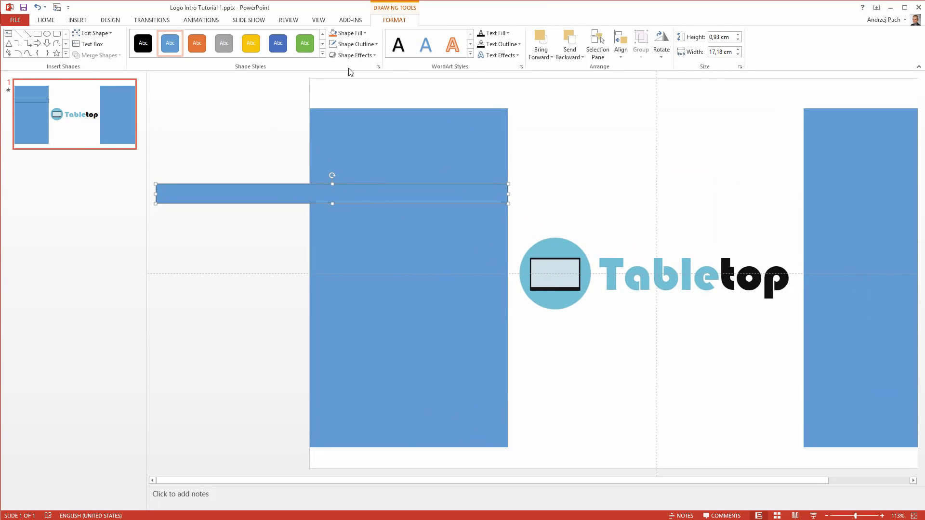
click(348, 32)
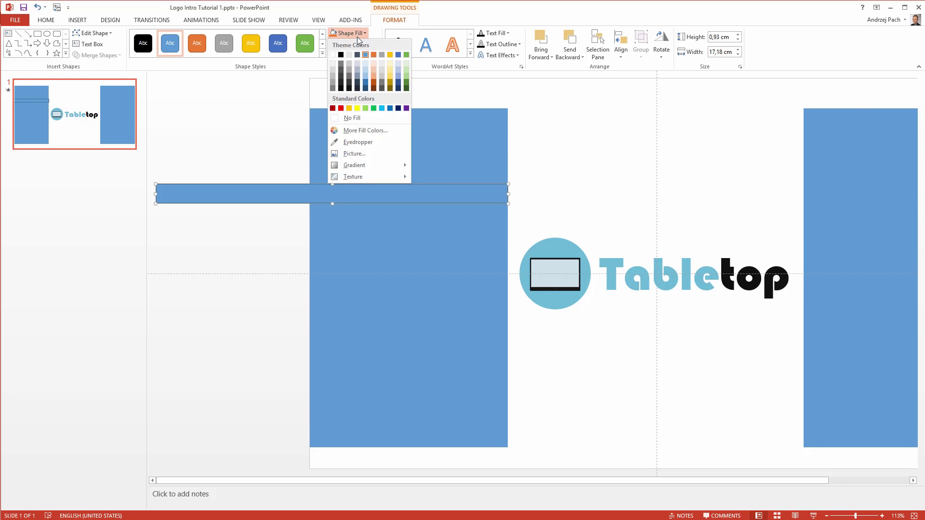
click(341, 55)
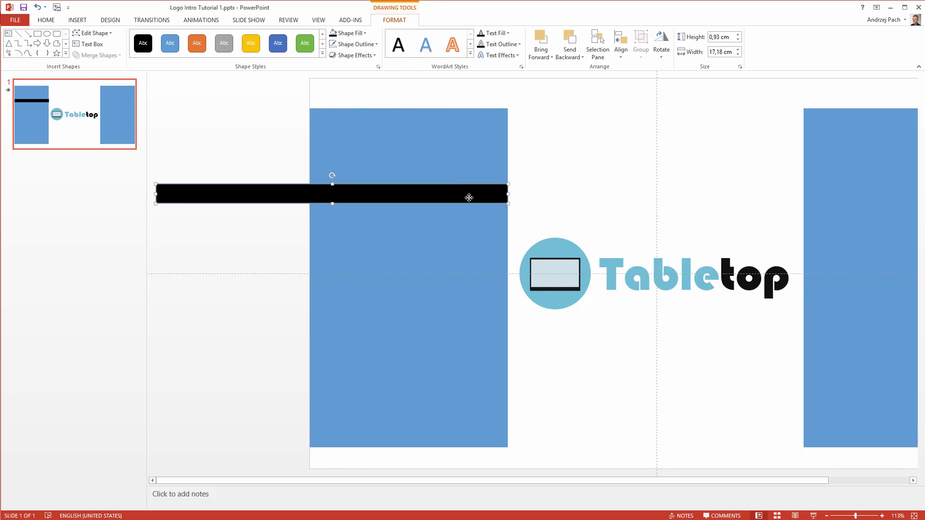
drag(470, 204, 472, 240)
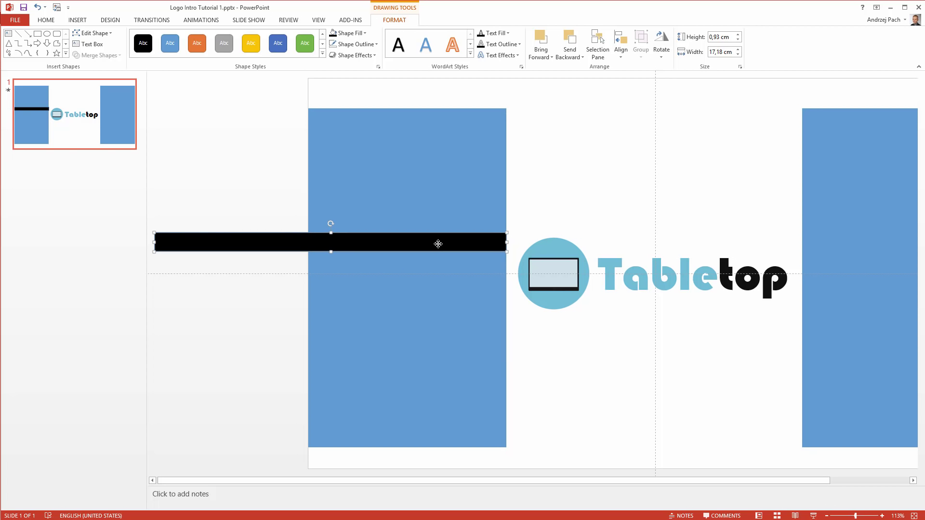
scroll(438, 244, down, 1)
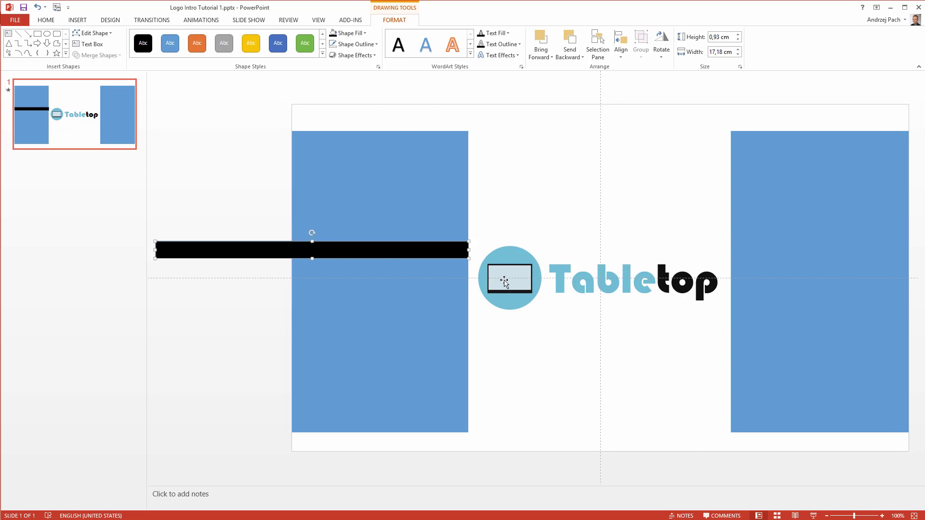
drag(354, 252, 471, 269)
- Paste copies of the black bar and stack three bars over the left half
key(ctrl+v)
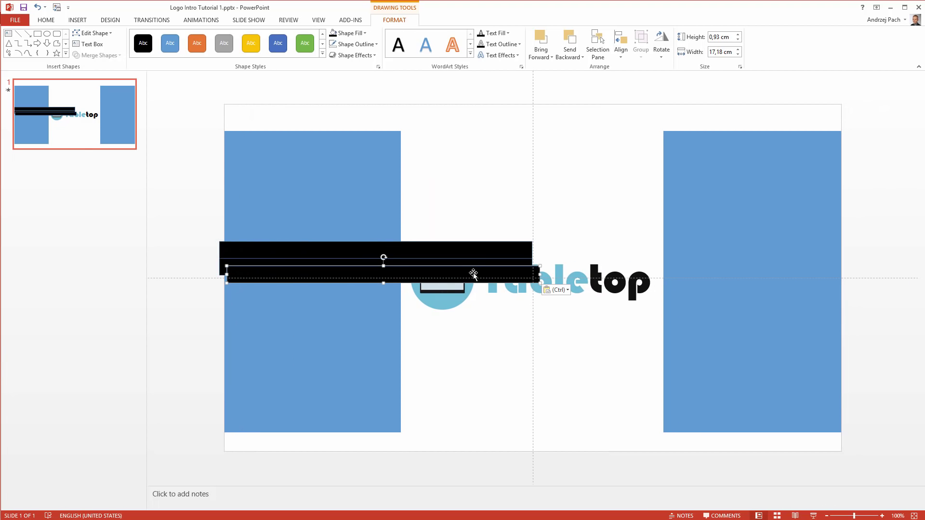
key(ctrl+c)
drag(473, 274, 467, 282)
key(ctrl+v)
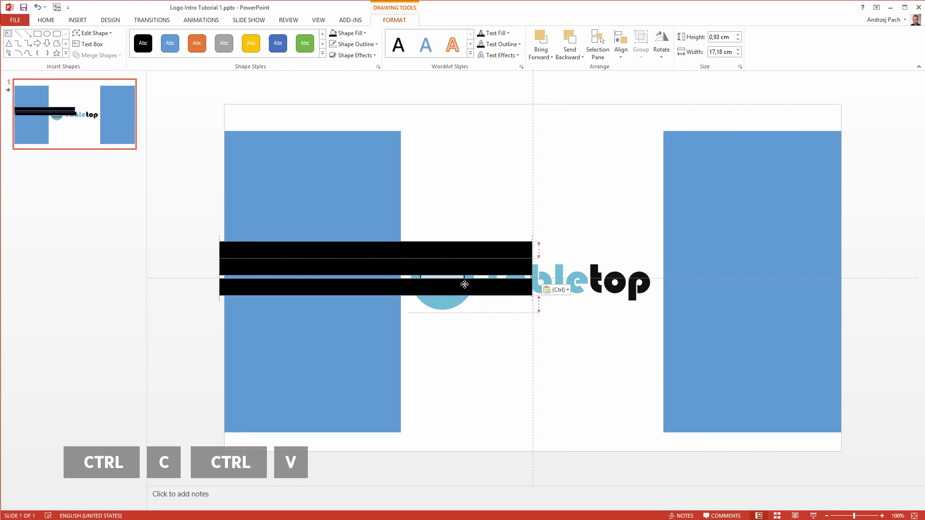
shift+click(442, 263)
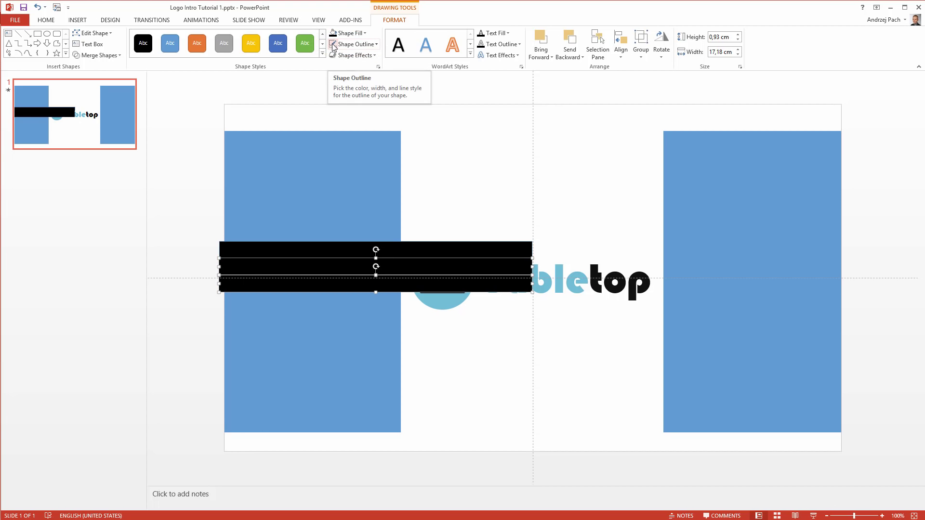
click(504, 200)
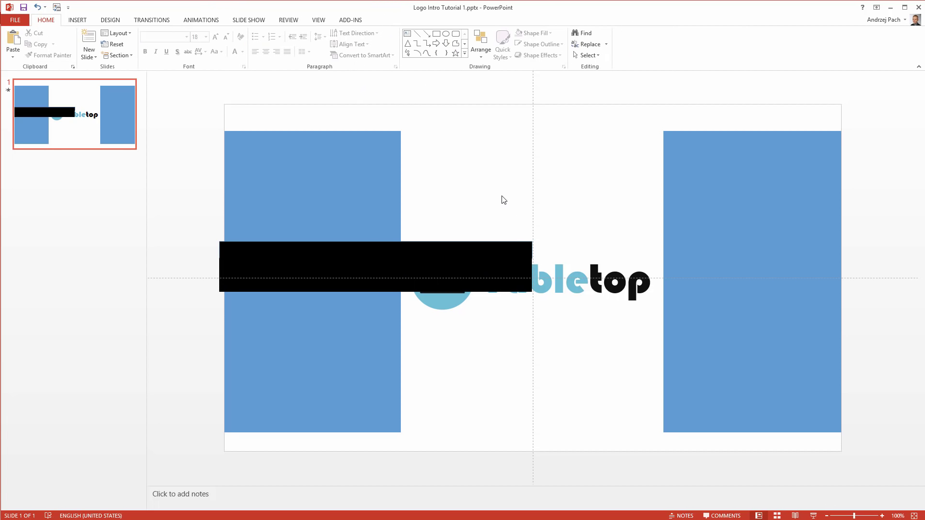
click(492, 250)
shift+click(491, 267)
shift+click(490, 286)
click(493, 319)
- Move a pair of the pasted bars right, just below the word 'top'
click(489, 287)
shift+click(488, 266)
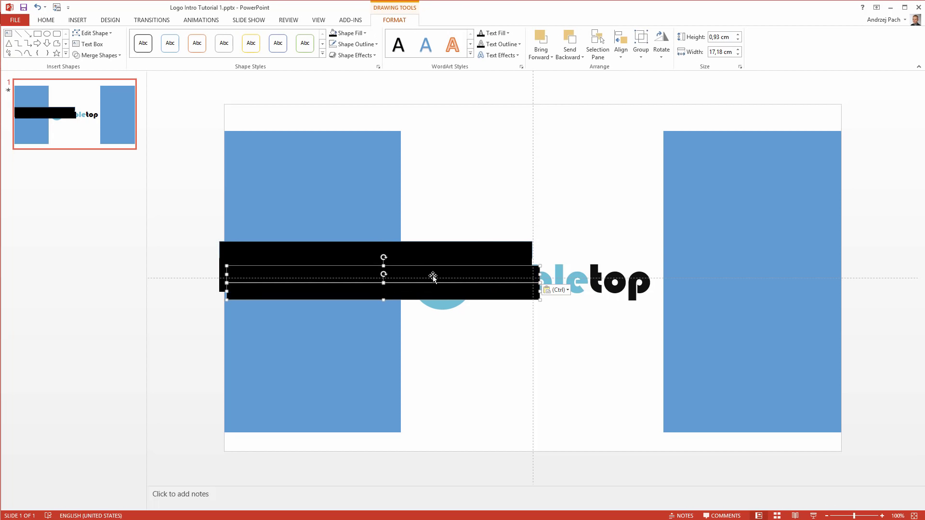
drag(432, 276, 735, 303)
ctrl+scroll(626, 289, down, 4)
ctrl+scroll(621, 289, down, 2)
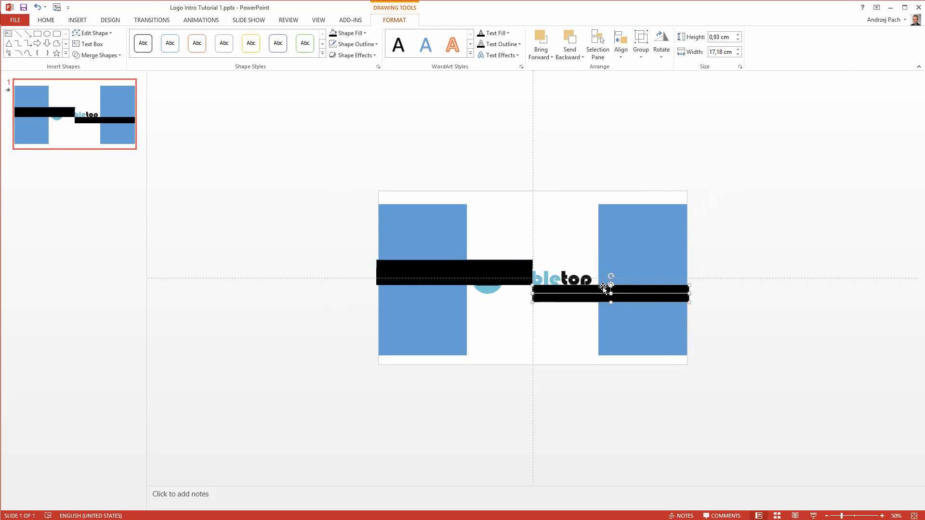
click(725, 311)
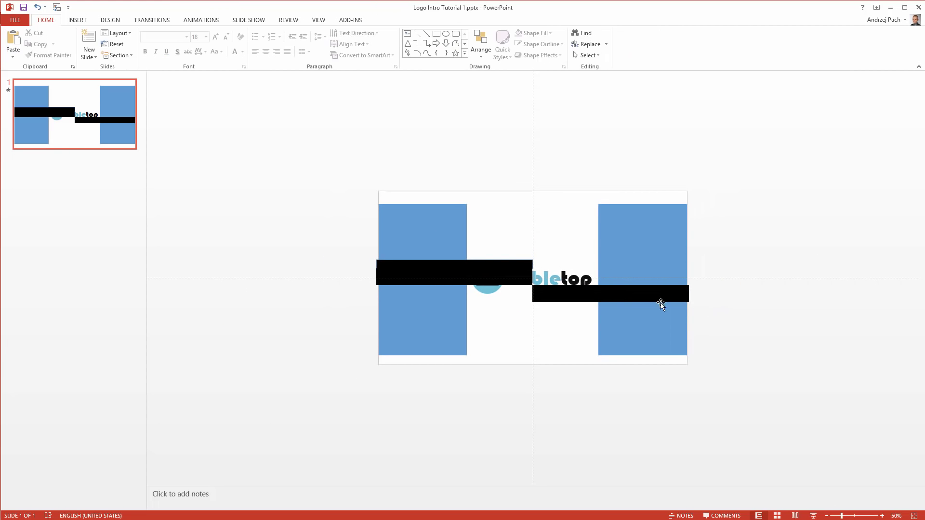
ctrl+scroll(658, 302, up, 1)
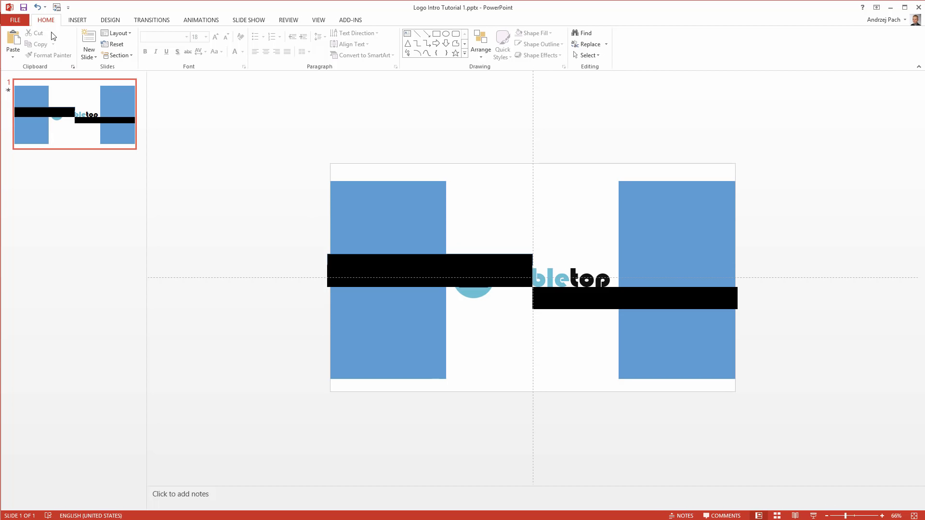
- Open the Selection Pane and rename the left blue panel 'Left GUARD'
click(585, 55)
click(600, 90)
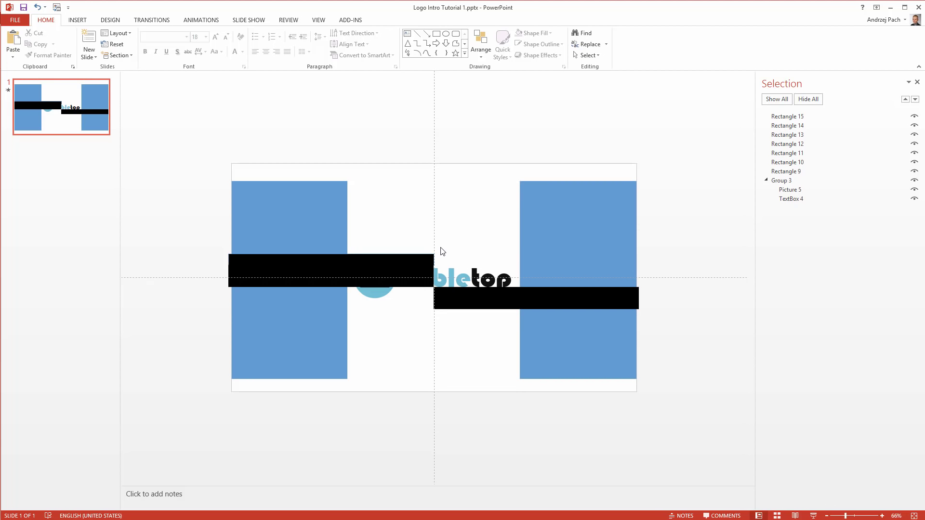
click(306, 230)
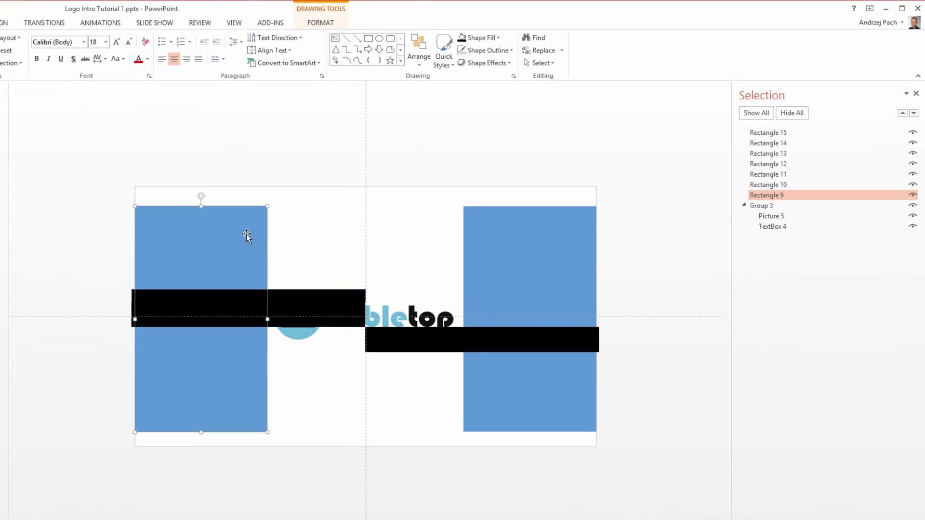
key(Escape)
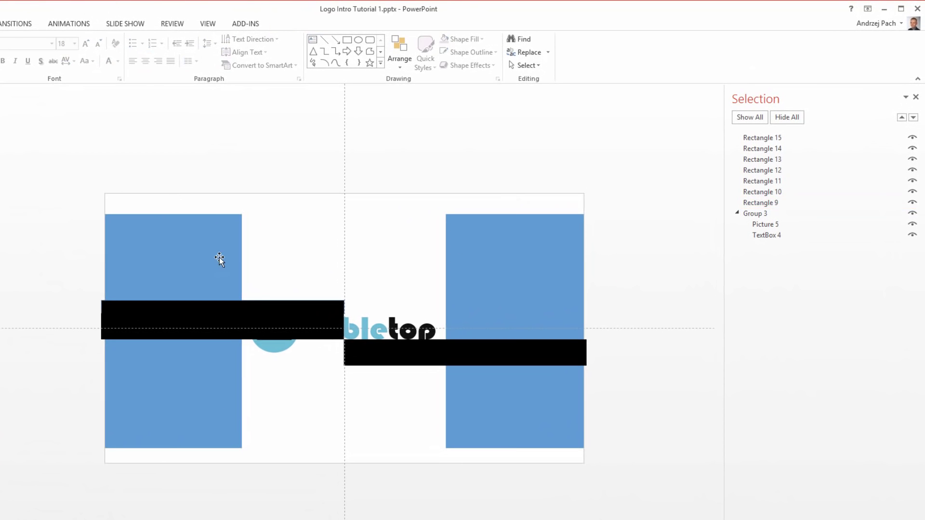
click(219, 259)
click(506, 255)
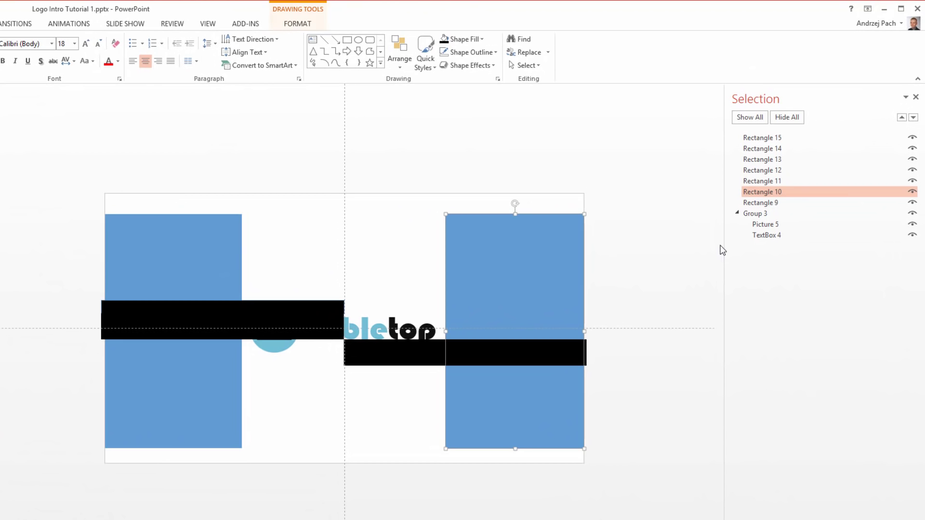
click(783, 204)
click(783, 204)
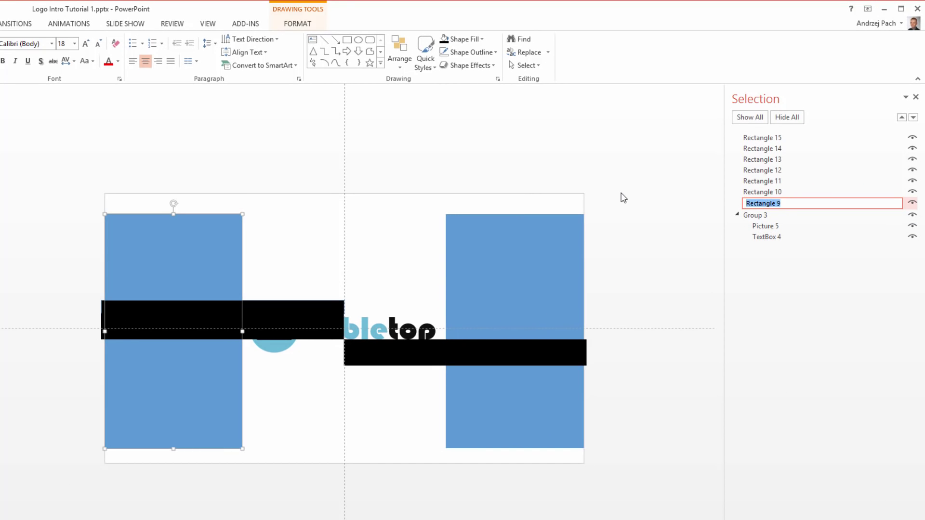
text(Left GUARD)
key(Return)
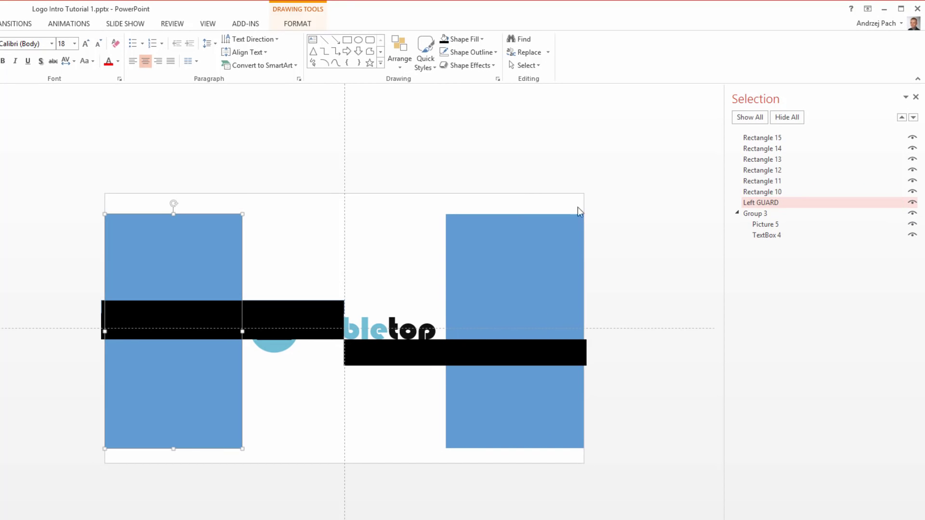
- Rename the right blue panel 'Right GUARD'
click(541, 224)
click(818, 192)
text(Right GUARD)
key(Return)
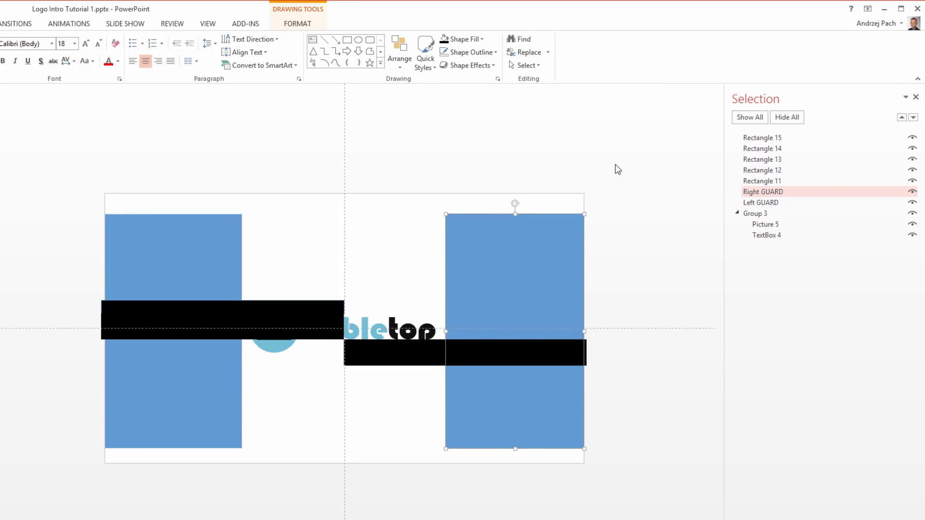
click(615, 164)
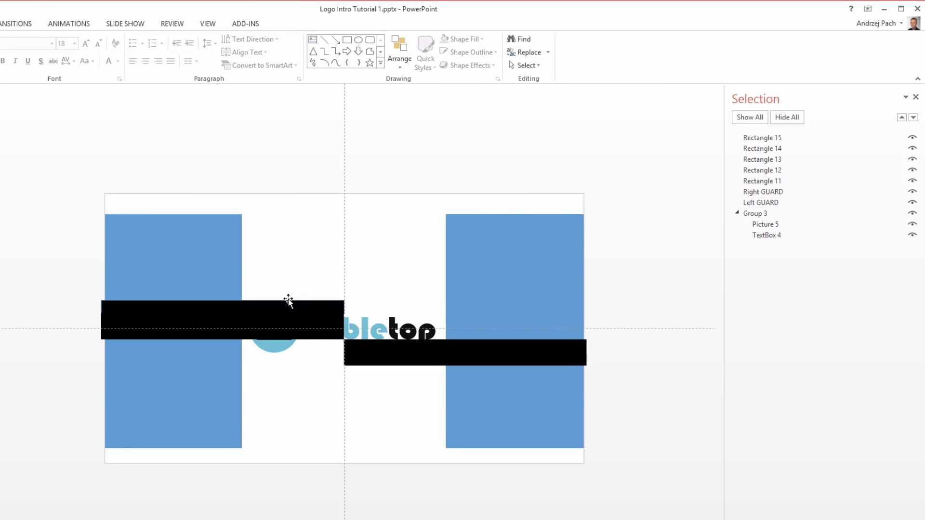
- Rename the black bar Rectangle 11 to Rect 1
click(793, 181)
click(794, 181)
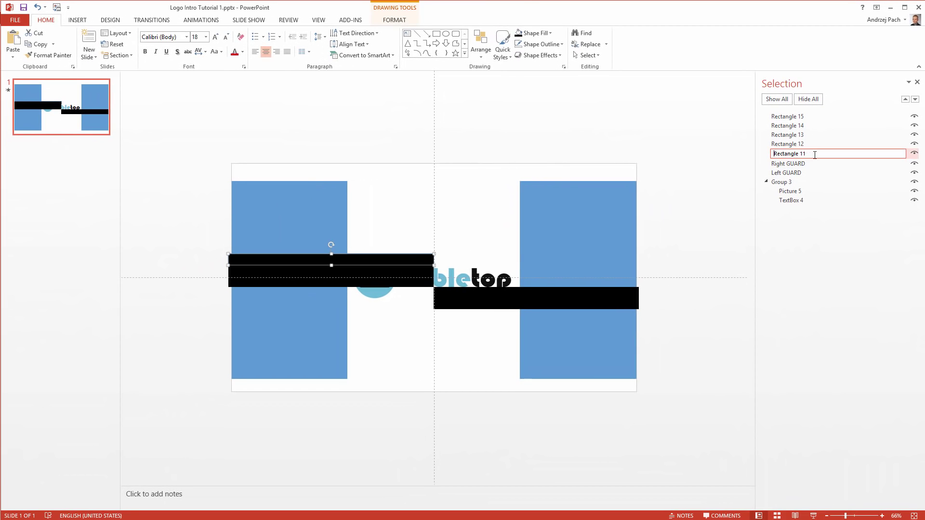
key(ctrl+a)
text(Red1)
key(Return)
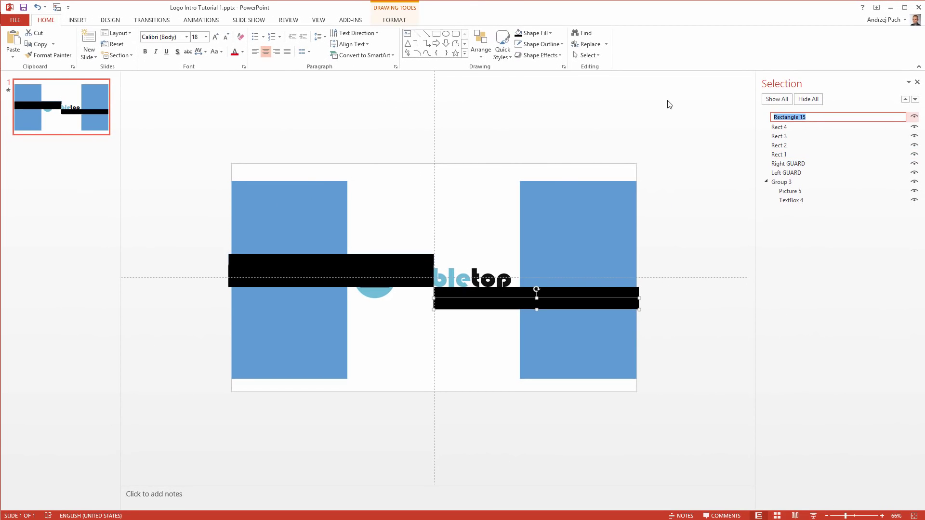
- Name the last black bar 'Rect 5'
text(Rect 5)
key(Return)
click(524, 120)
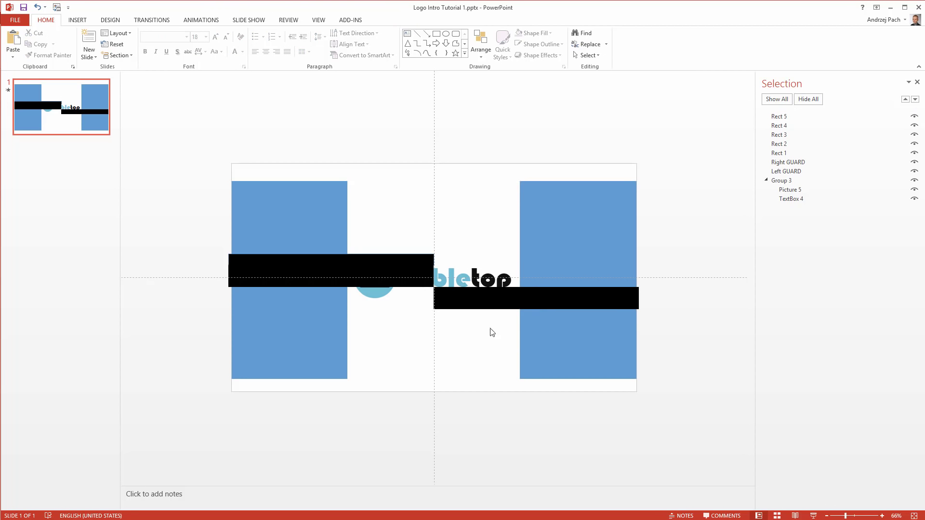
scroll(409, 214, down, 4)
scroll(418, 248, up, 2)
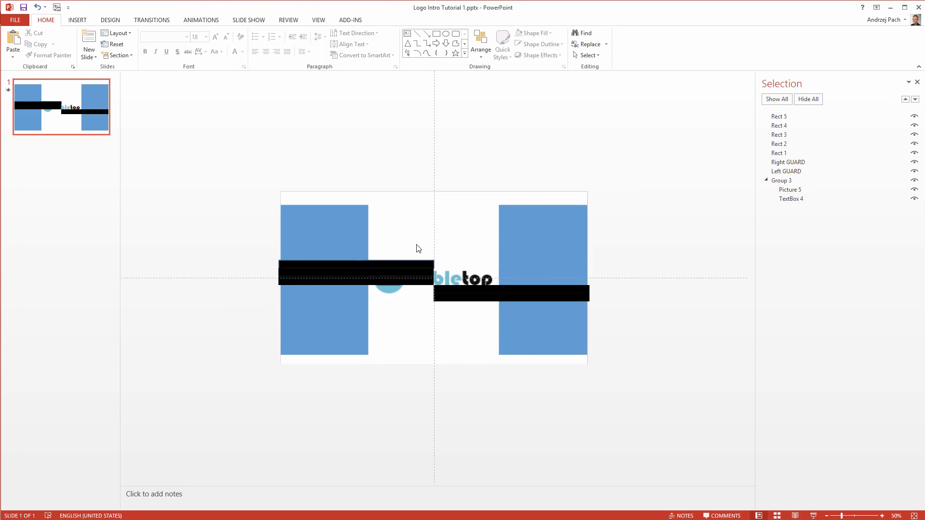
- Move bars Rect 1–3 left to uncover the logo
click(416, 265)
shift+click(419, 284)
shift+click(418, 282)
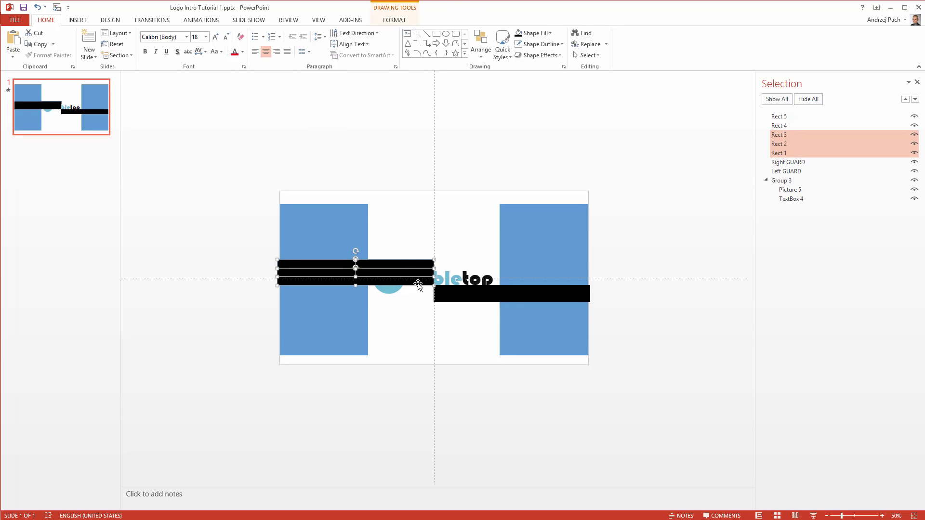
scroll(421, 337, up, 1)
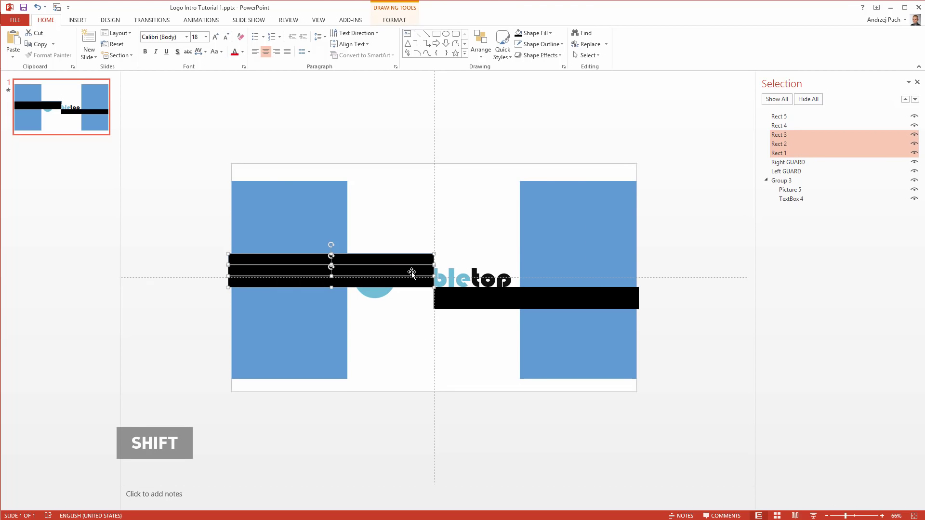
drag(411, 271, 324, 265)
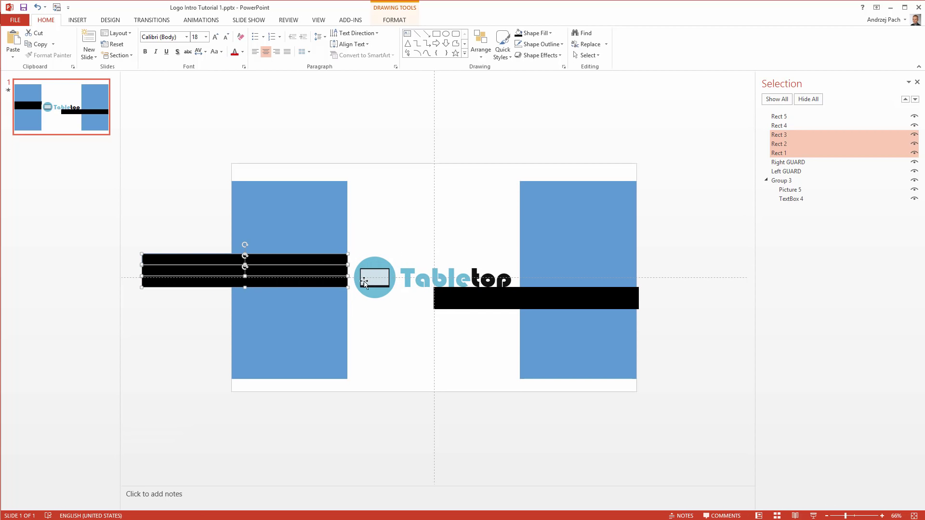
click(452, 332)
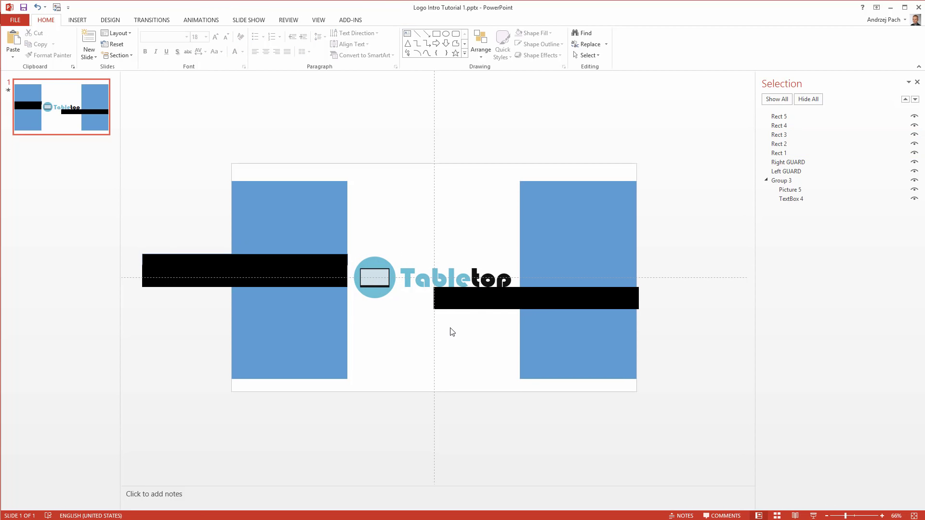
- Shift-drag bars Rect 4 and Rect 5 right to clear the logo
click(476, 294)
shift+click(475, 306)
key(shift)
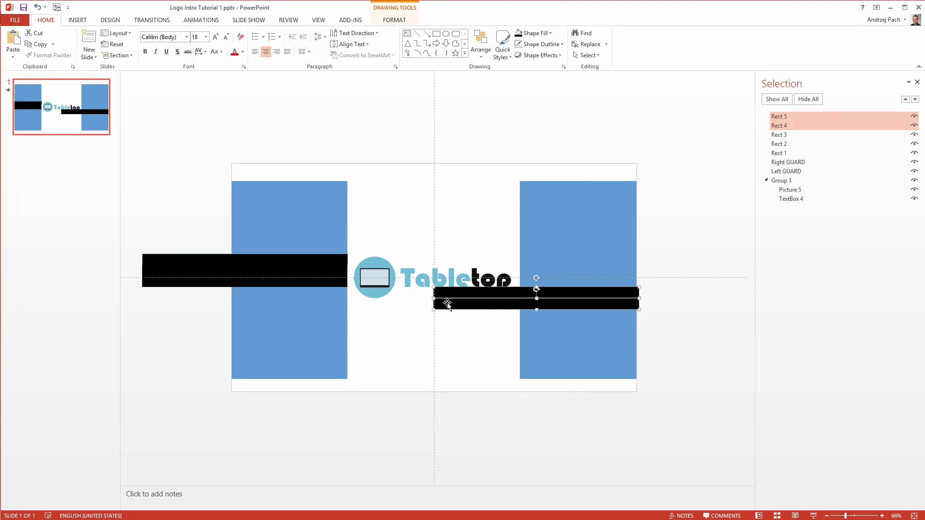
drag(458, 301, 533, 296)
- Copy the three left bars and drag the pasted copies left, past the slide's left edge
click(487, 326)
scroll(355, 273, down, 2)
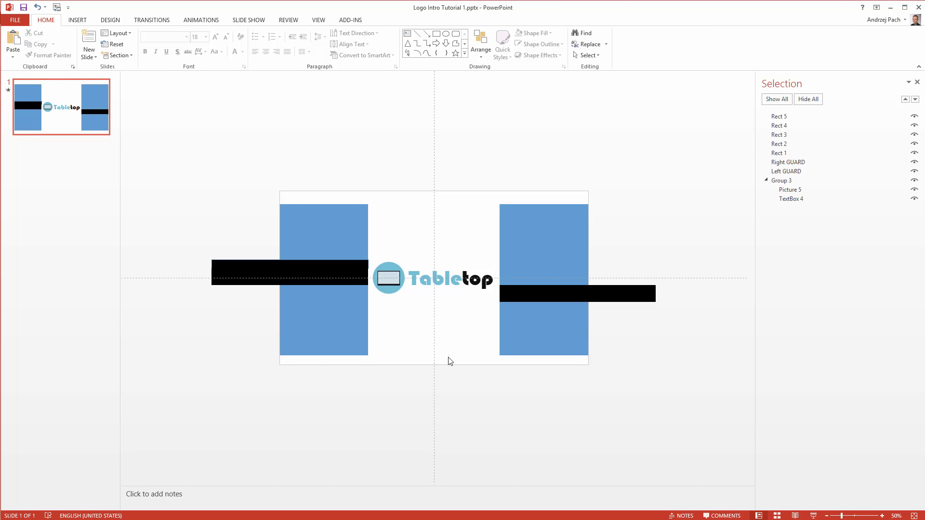
click(223, 261)
shift+click(223, 272)
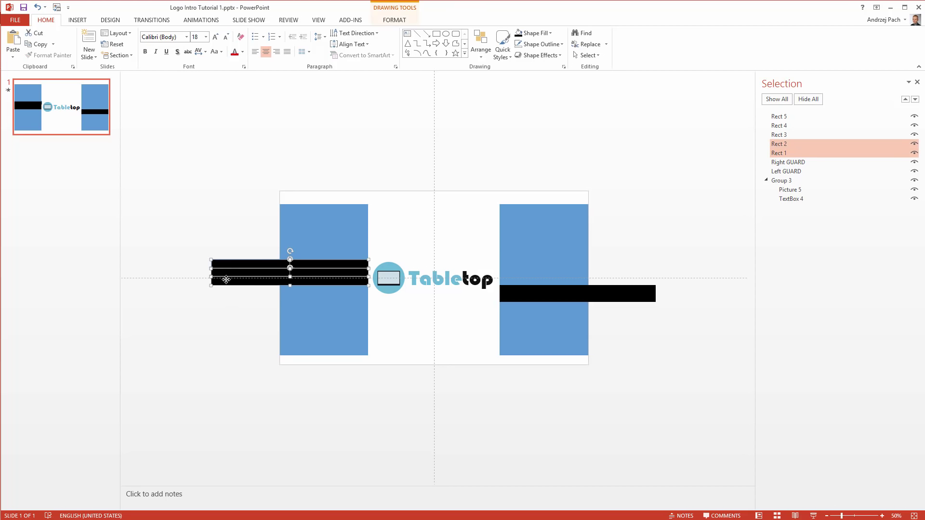
shift+click(226, 279)
key(ctrl+c)
key(ctrl+v)
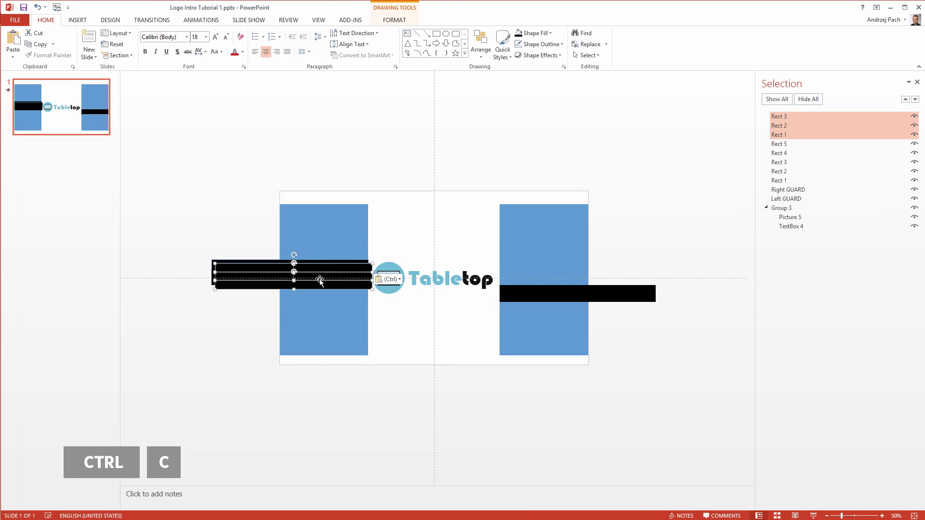
drag(318, 278, 160, 271)
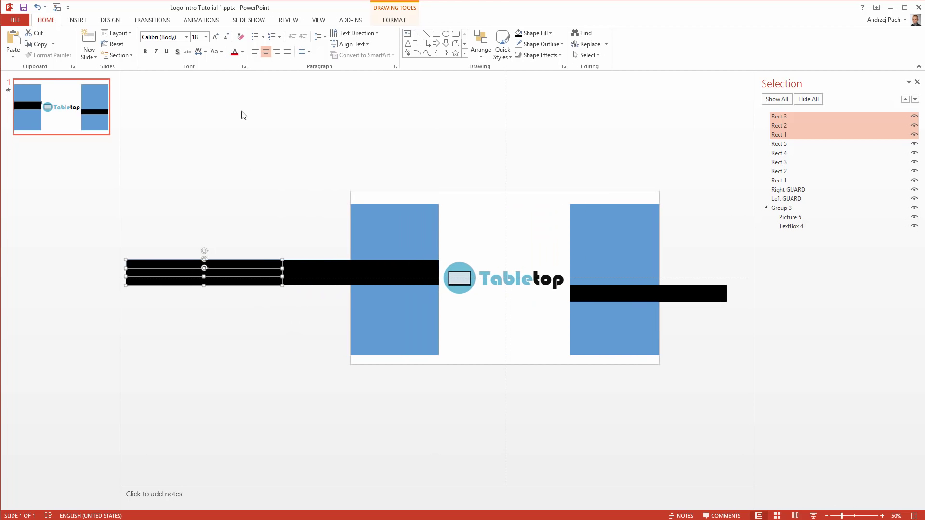
click(393, 19)
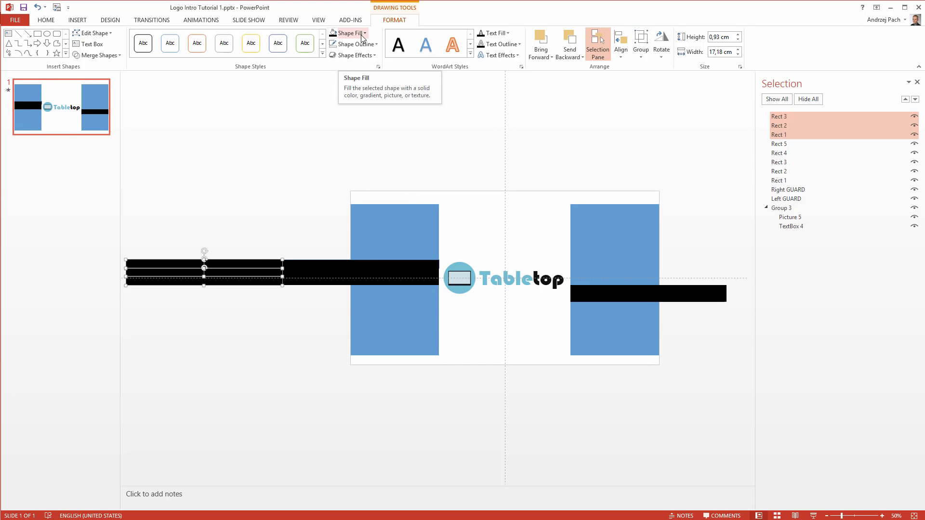
click(346, 33)
click(341, 100)
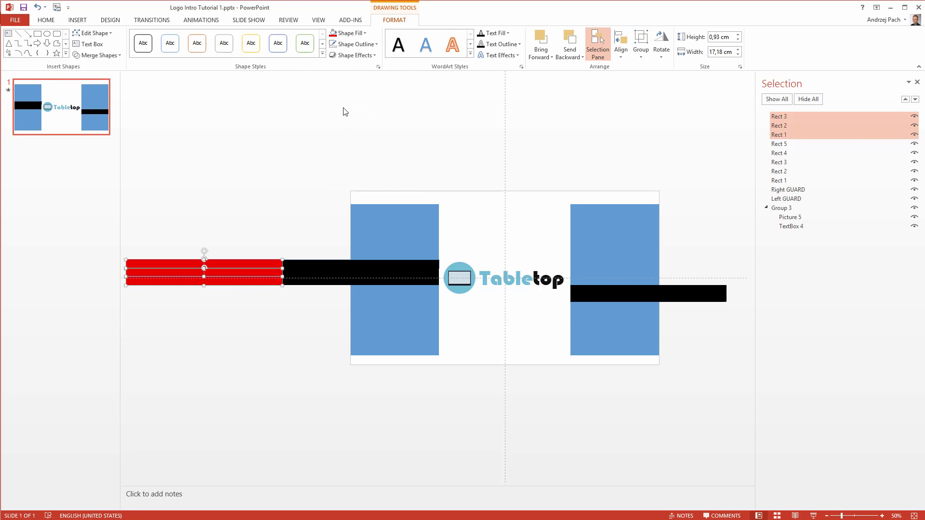
key(ctrl+v)
drag(225, 276, 770, 290)
scroll(649, 339, down, 2)
drag(527, 288, 591, 298)
key(Escape)
key(Delete)
click(261, 270)
scroll(261, 269, up, 3)
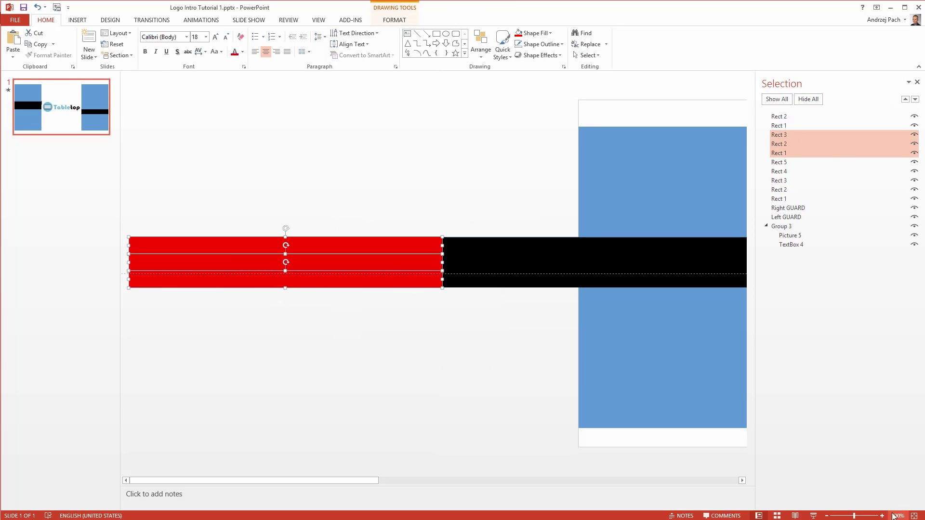
scroll(261, 270, up, 2)
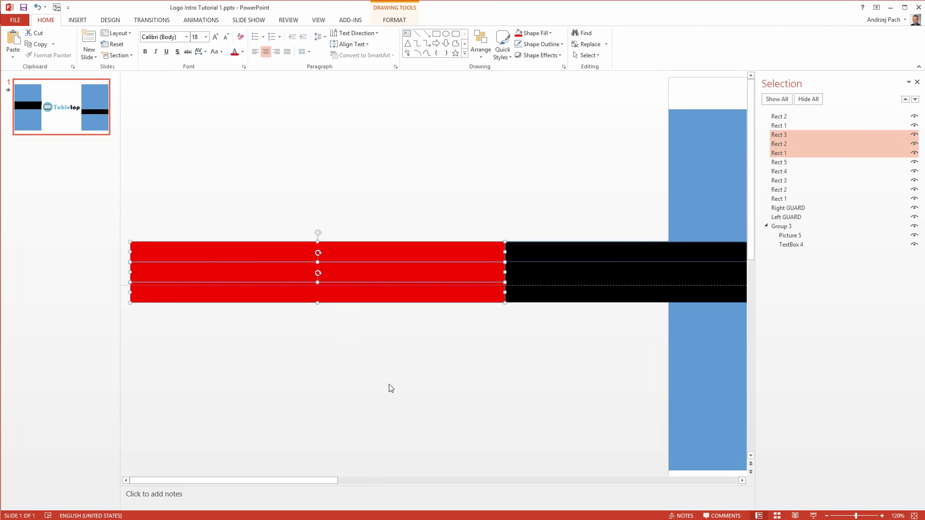
scroll(322, 372, down, 5)
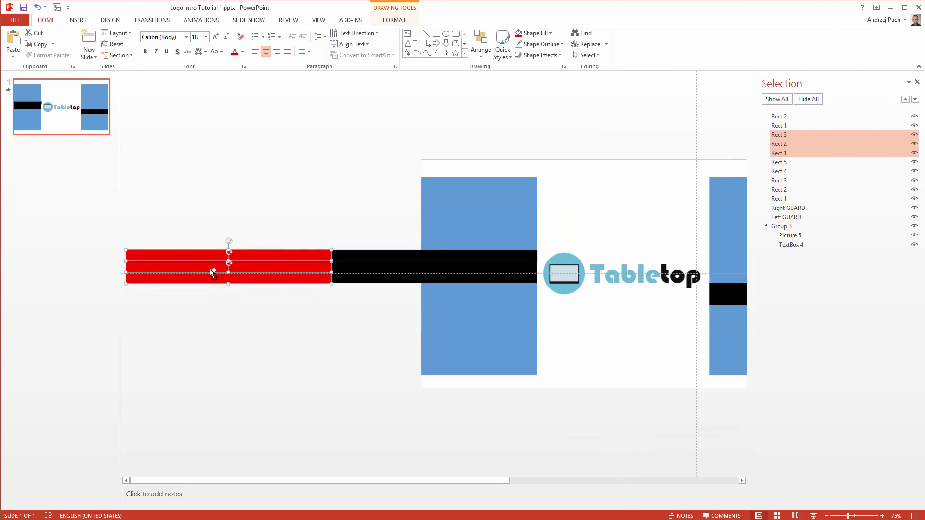
scroll(212, 270, up, 5)
- Narrow the three left red bars, then lengthen the middle and bottom ones further left
drag(129, 272, 223, 337)
click(213, 335)
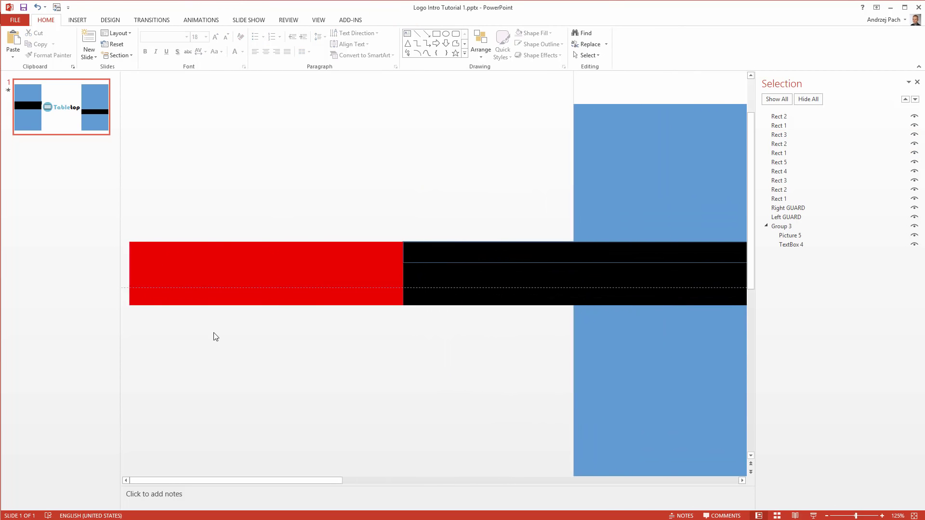
click(152, 277)
mouse_move(129, 274)
mouse_down()
mouse_move(91, 267)
mouse_move(121, 274)
mouse_up()
scroll(210, 346, down, 5)
click(147, 284)
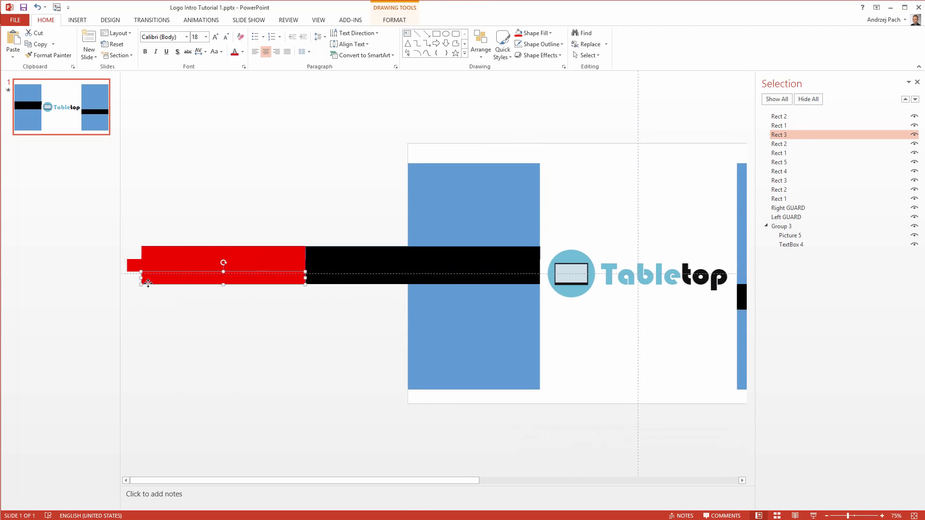
scroll(147, 284, down, 1)
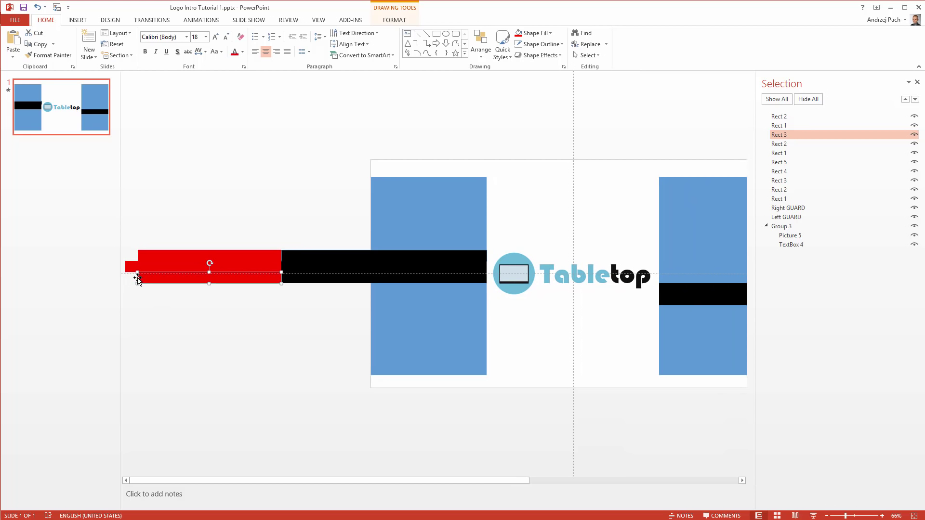
scroll(154, 295, up, 8)
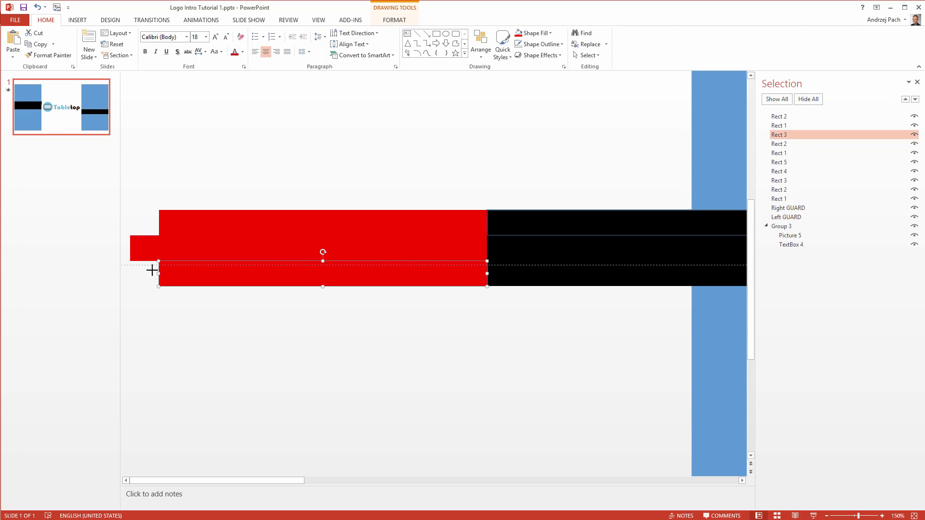
drag(147, 270, 41, 278)
scroll(162, 287, down, 8)
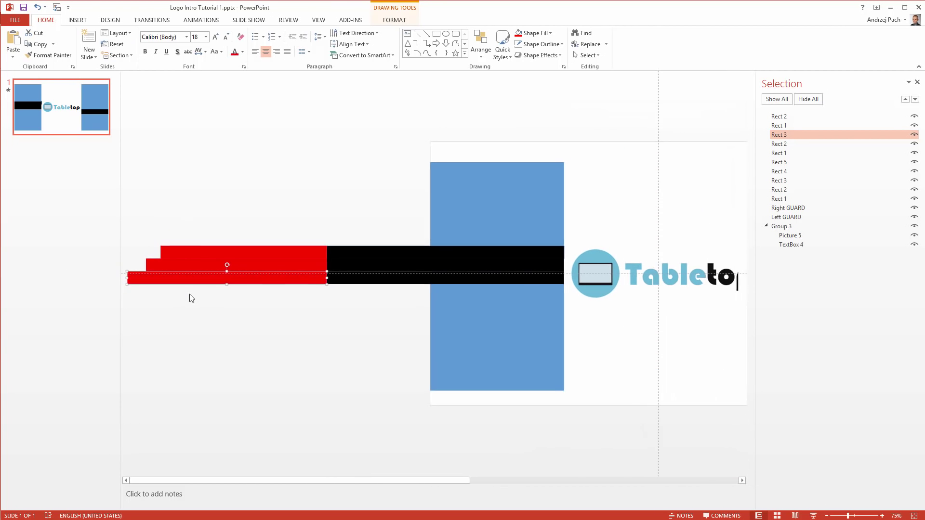
scroll(325, 324, down, 5)
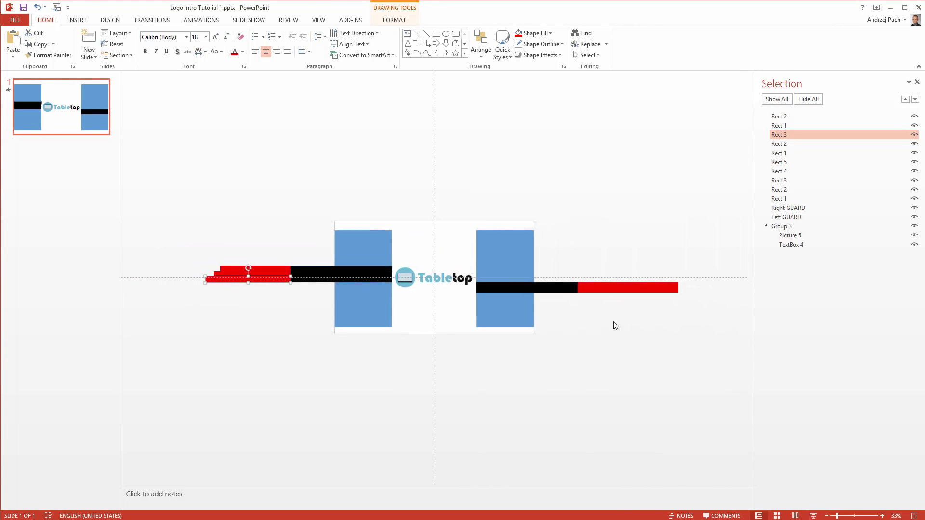
- Shorten the upper and lower right red bars to different lengths
click(613, 286)
scroll(684, 293, up, 7)
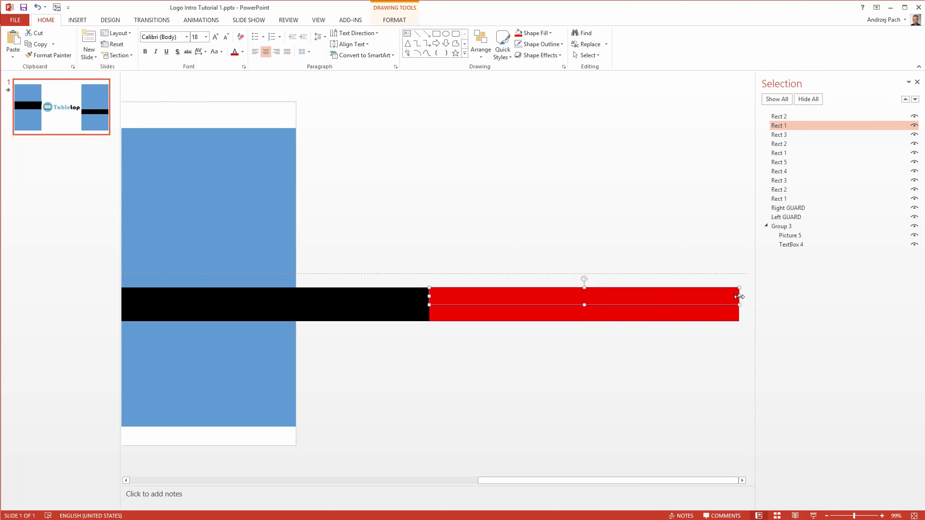
drag(739, 297, 551, 296)
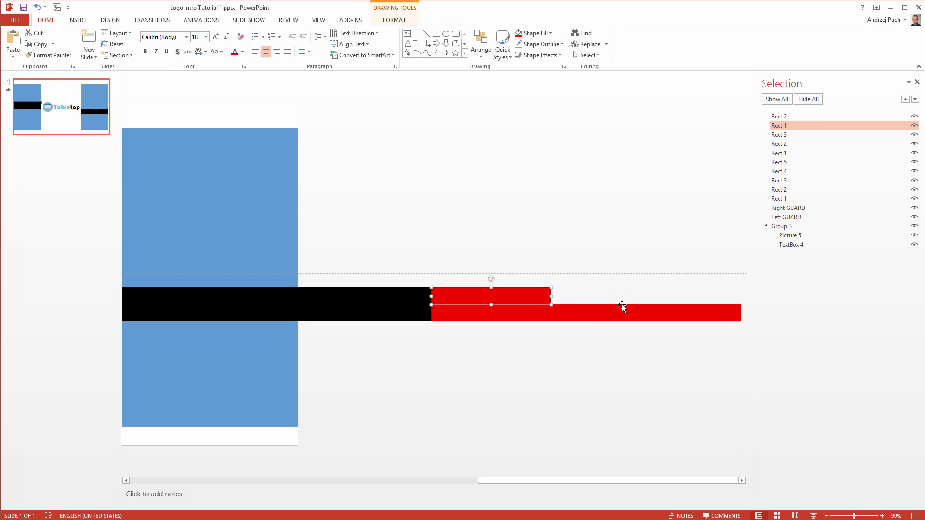
click(623, 307)
drag(742, 313, 565, 330)
click(574, 376)
scroll(574, 376, left, 3)
ctrl+scroll(568, 367, down, 4)
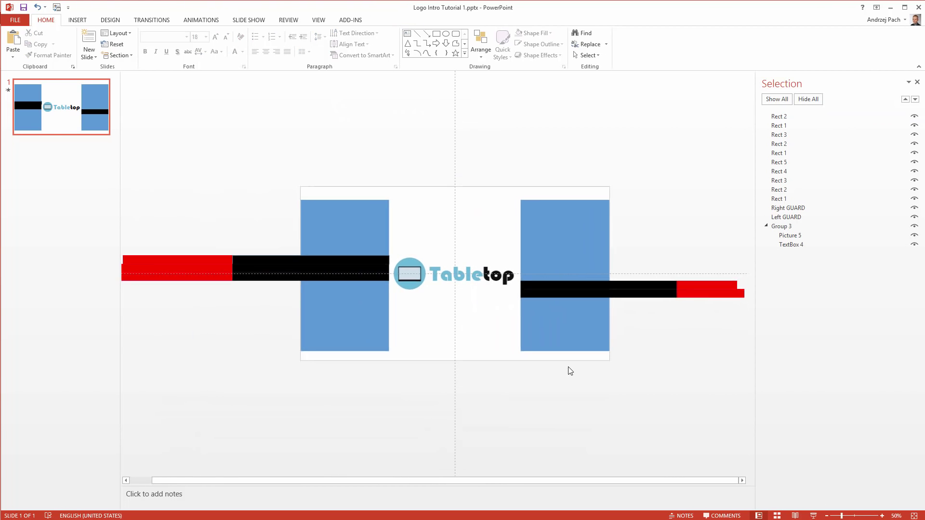
ctrl+scroll(585, 385, up, 1)
ctrl+scroll(587, 388, down, 1)
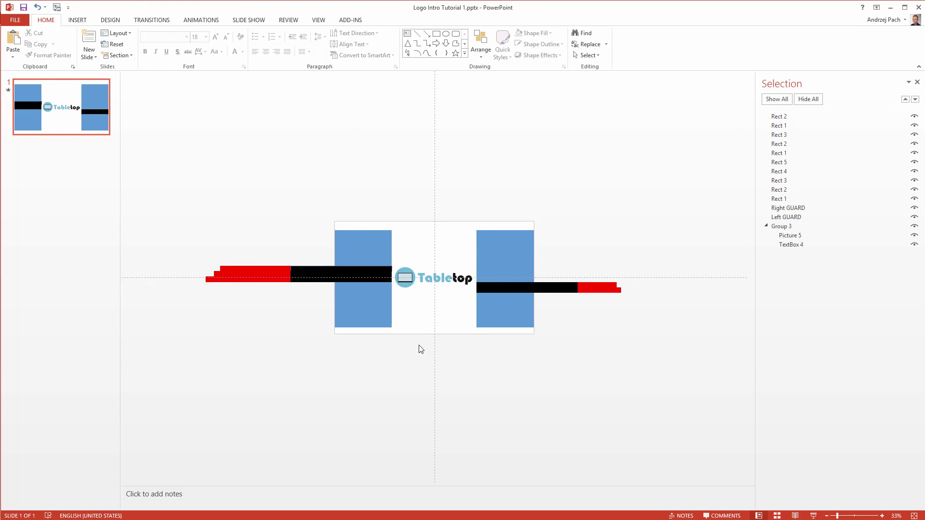
ctrl+scroll(380, 420, up, 1)
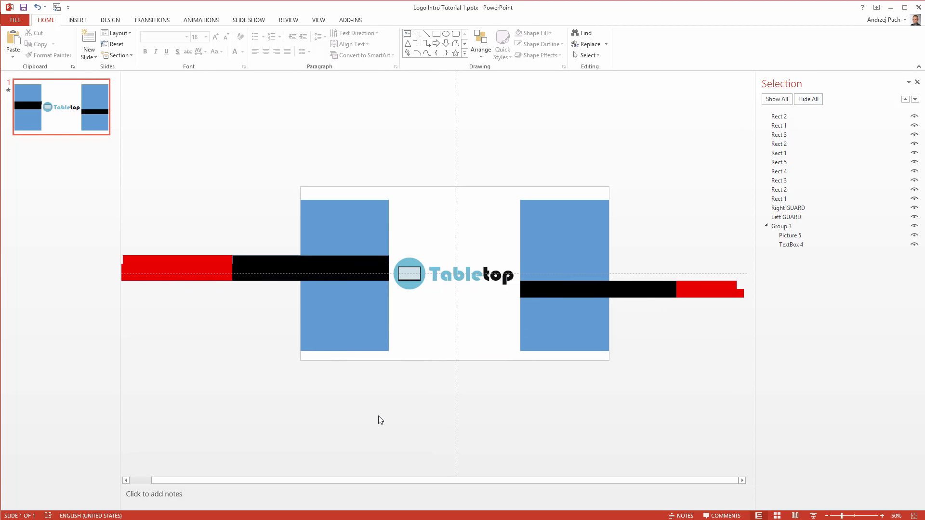
- Group the top left red bar with its black bar, then group the next red/black pair
click(217, 261)
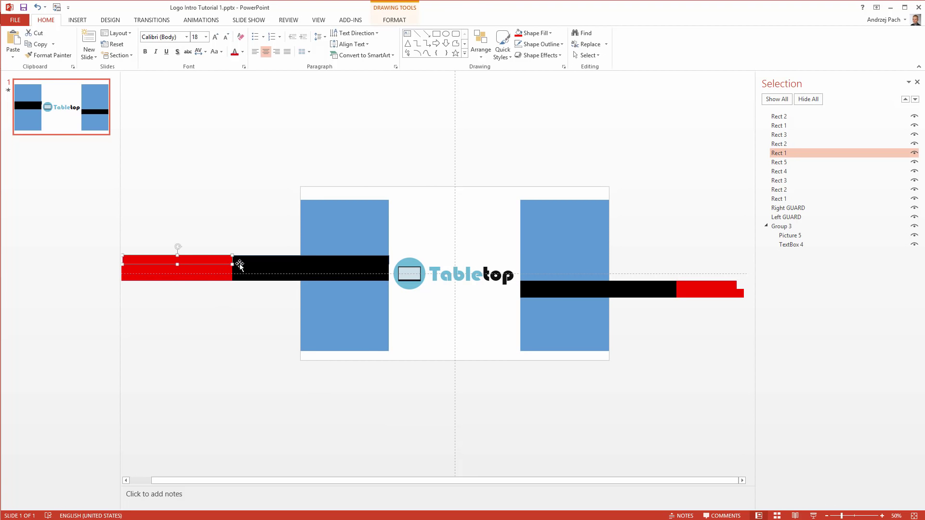
shift+click(238, 263)
right_click(260, 264)
mouse_move(298, 316)
click(345, 318)
click(241, 269)
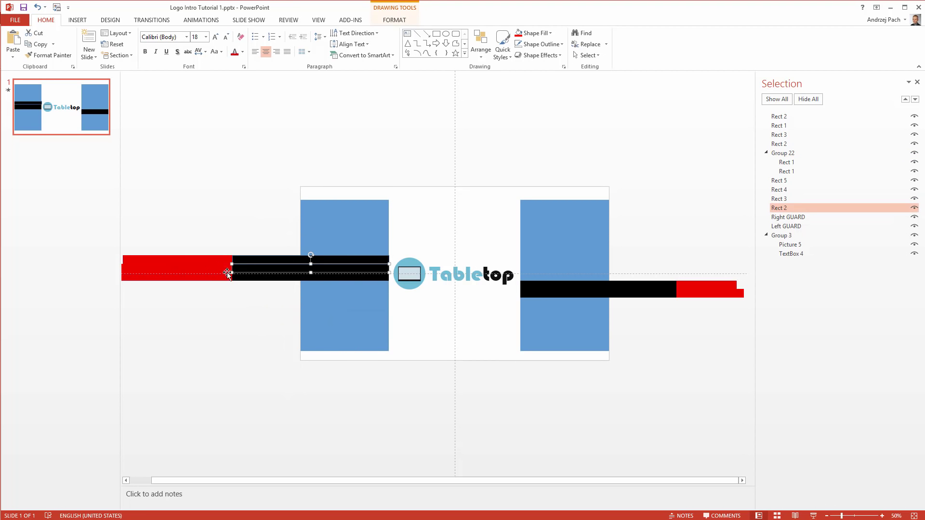
shift+click(224, 267)
right_click(224, 268)
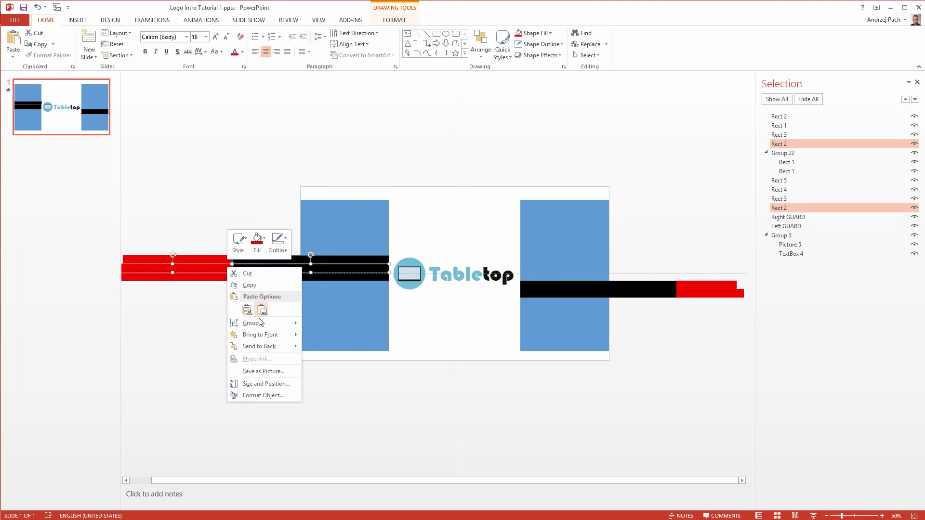
mouse_move(263, 324)
click(331, 324)
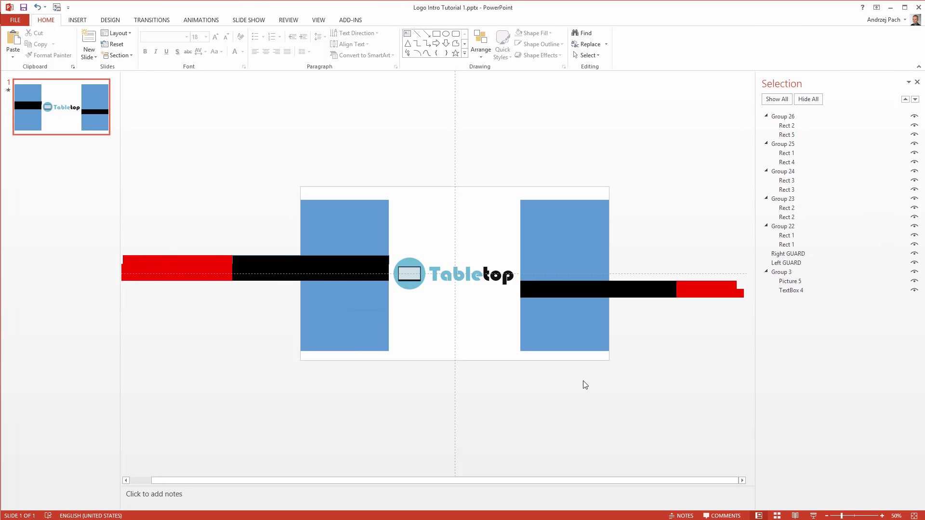
- In the Selection Pane, rename Group 26 to R2 and Group 25 to R1
click(783, 118)
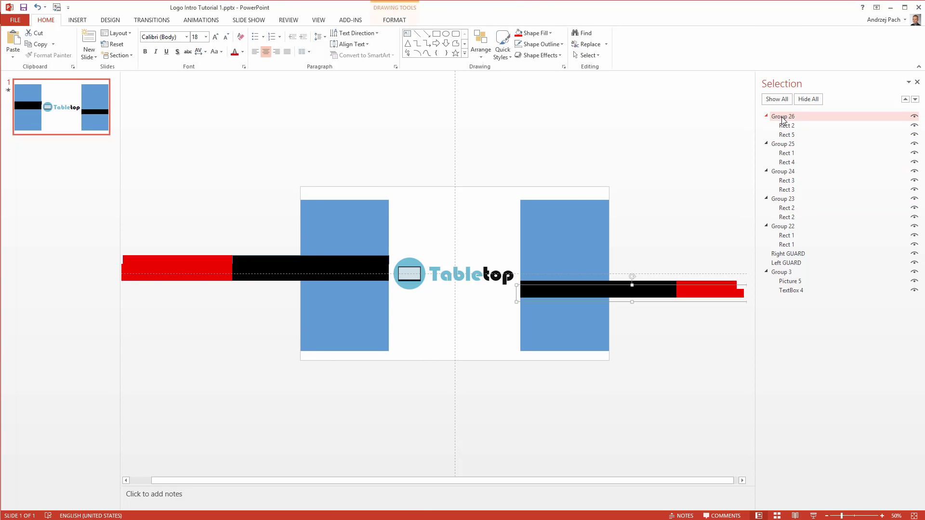
click(781, 116)
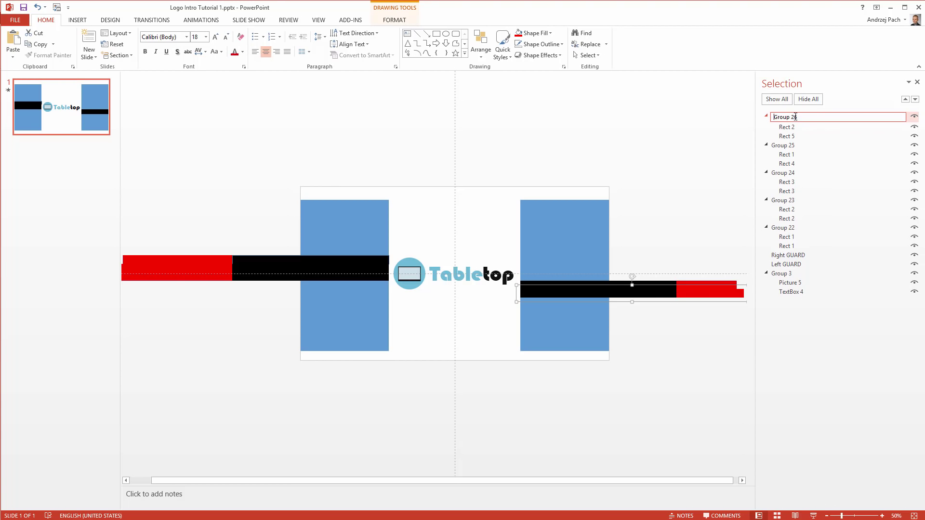
text(R2)
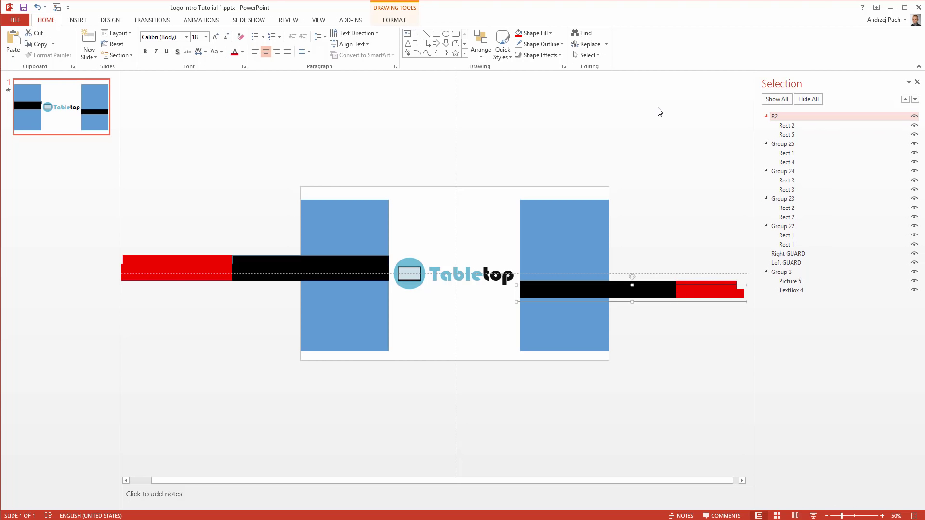
key(Tab)
text(R1)
key(Return)
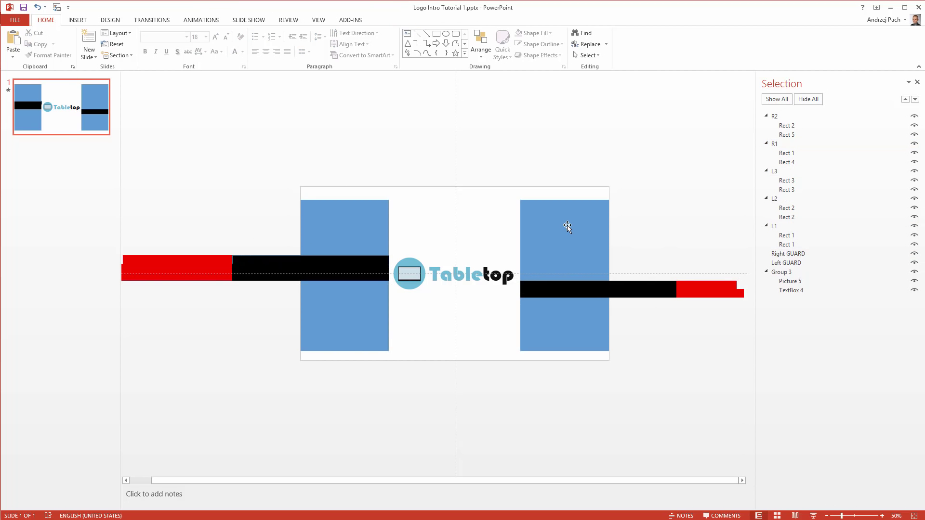
- Select the three left bar groups L1, L2 and L3 together on the slide
click(239, 259)
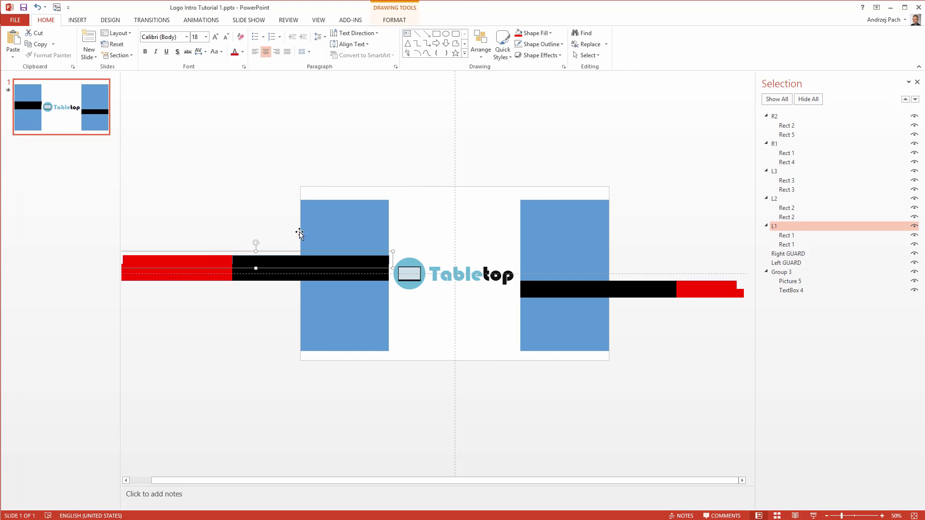
click(201, 21)
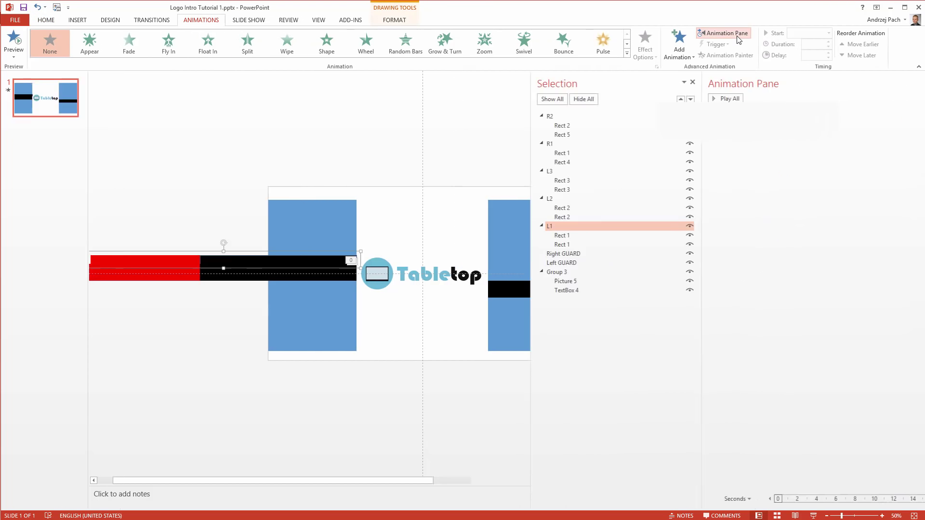
drag(475, 154, 668, 147)
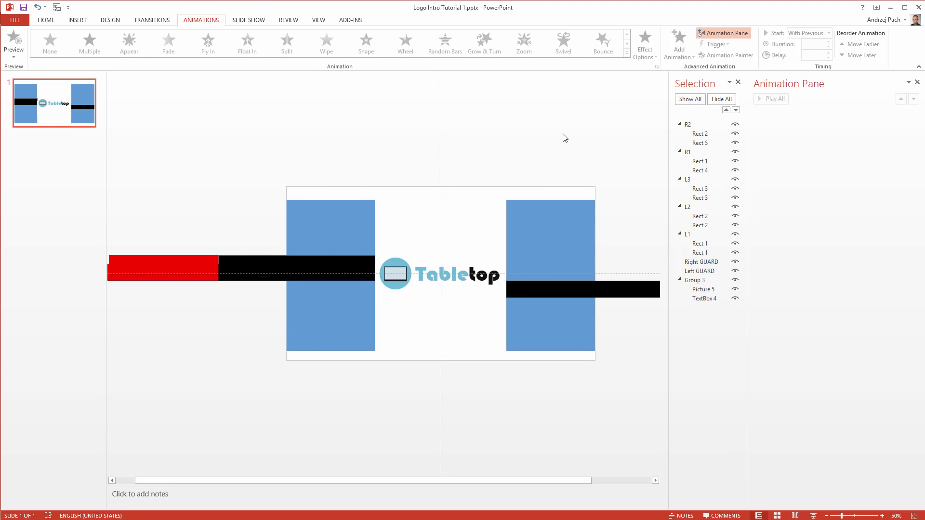
scroll(548, 161, down, 2)
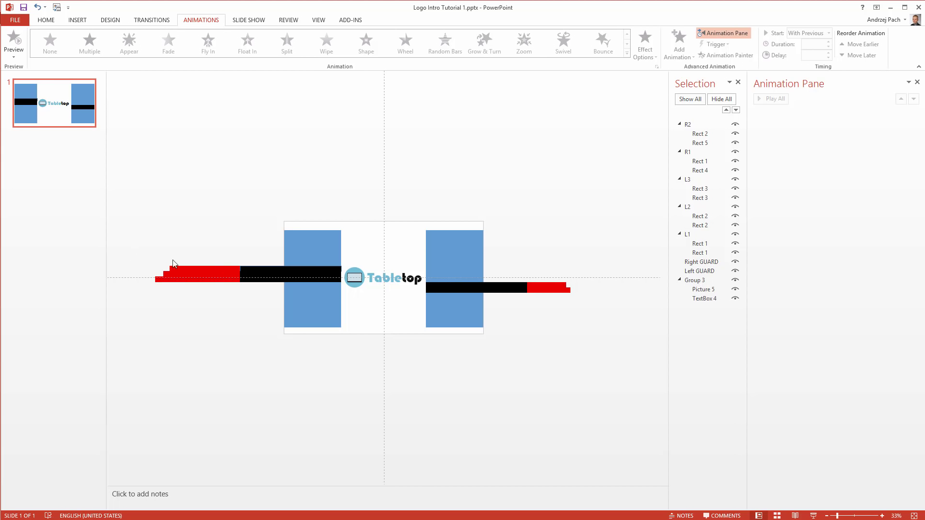
drag(130, 251, 257, 295)
click(256, 275)
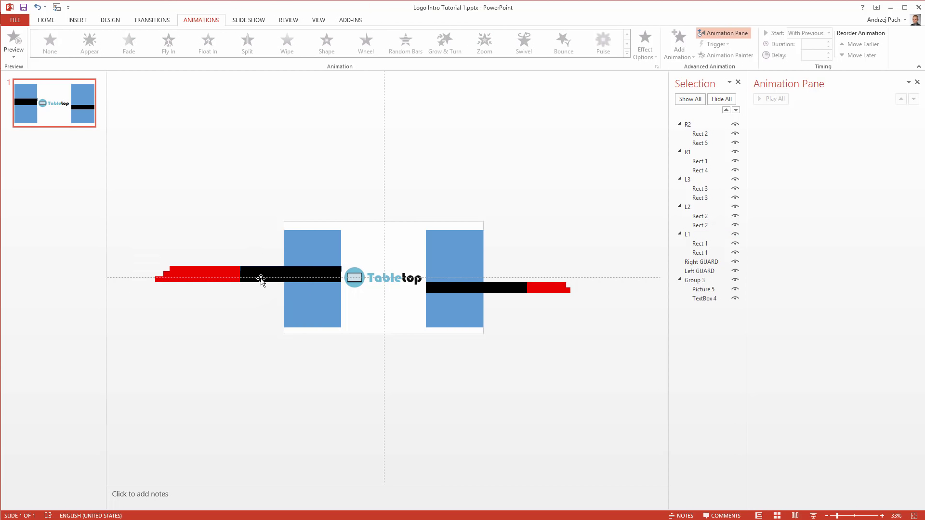
click(260, 280)
key(Escape)
drag(131, 250, 354, 297)
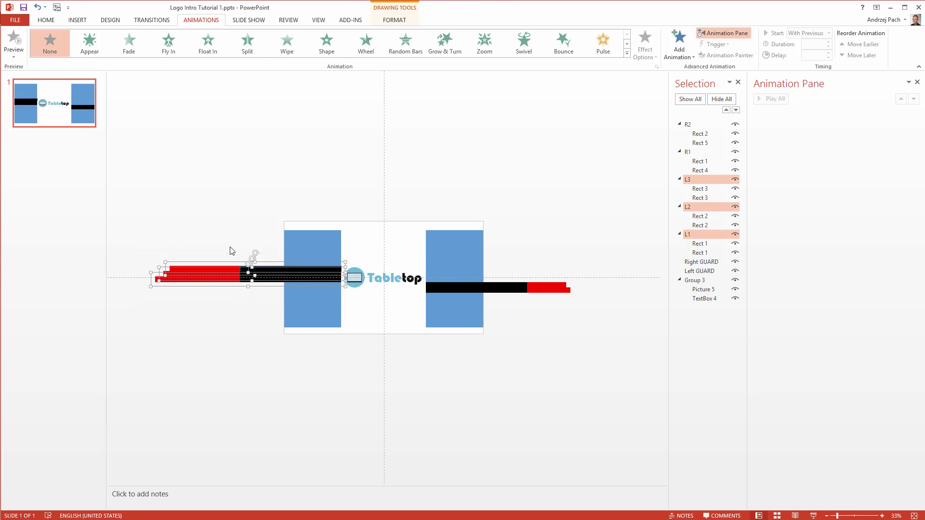
- Give L1–L3 a Lines motion path running to the Right
click(627, 53)
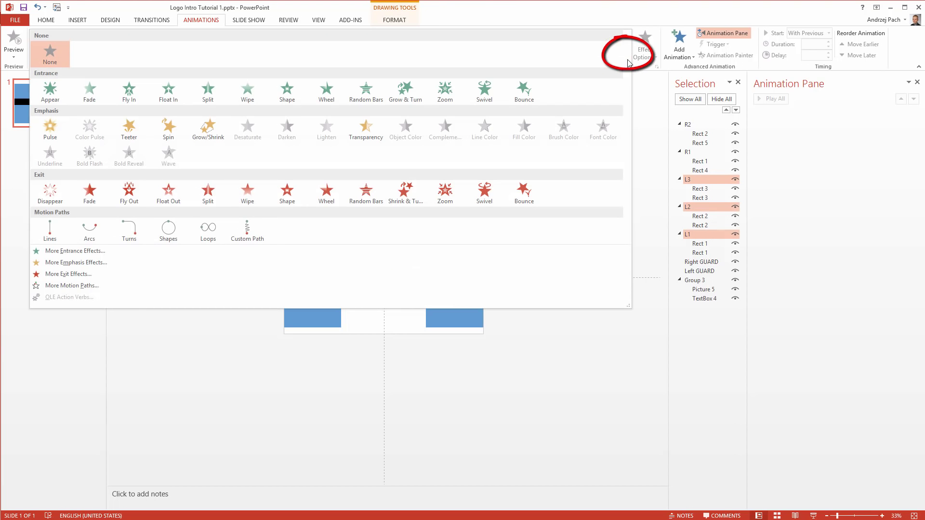
click(47, 234)
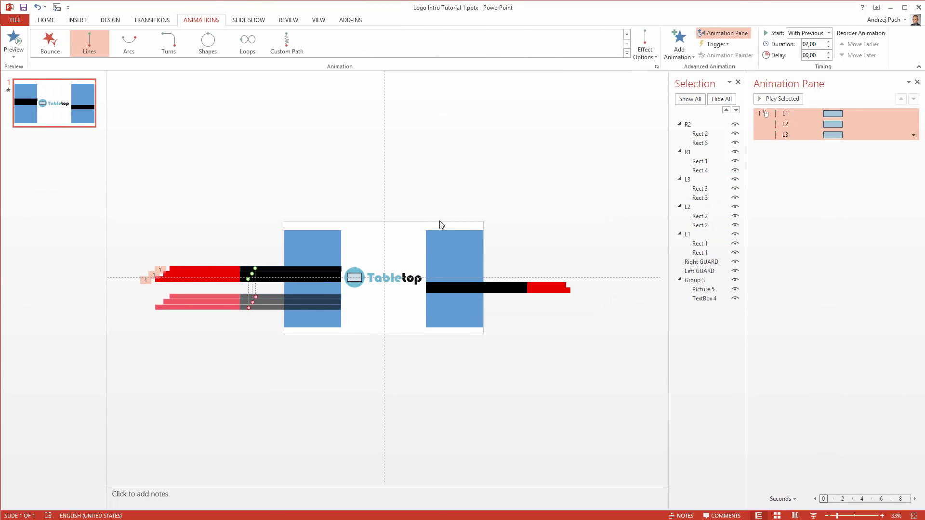
click(642, 57)
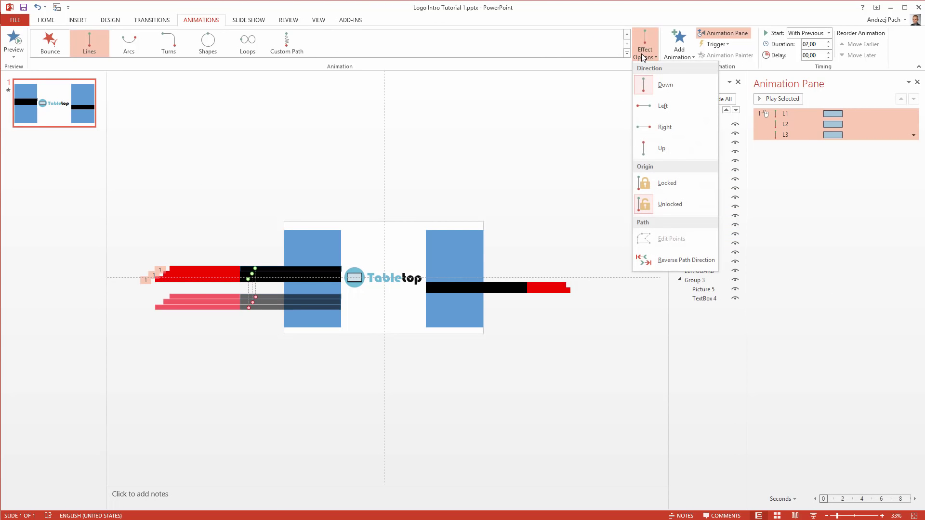
click(672, 127)
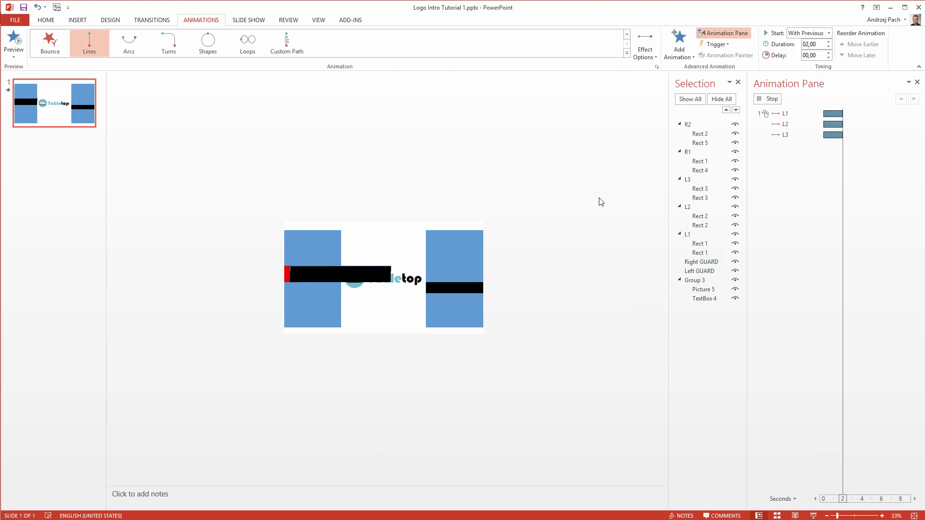
click(520, 264)
- Select the L1 bar group and inspect its inner rectangle in Shape Format
scroll(346, 271, up, 12)
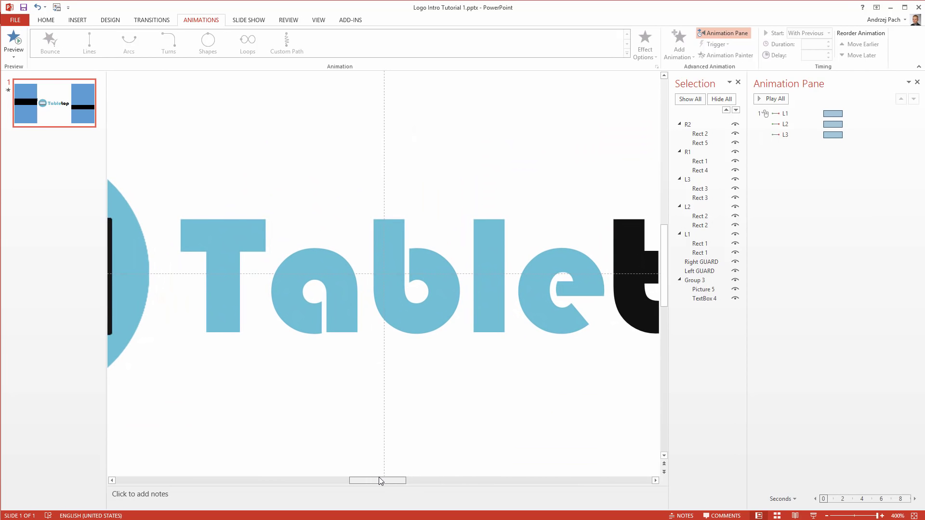
drag(378, 480, 370, 480)
click(267, 178)
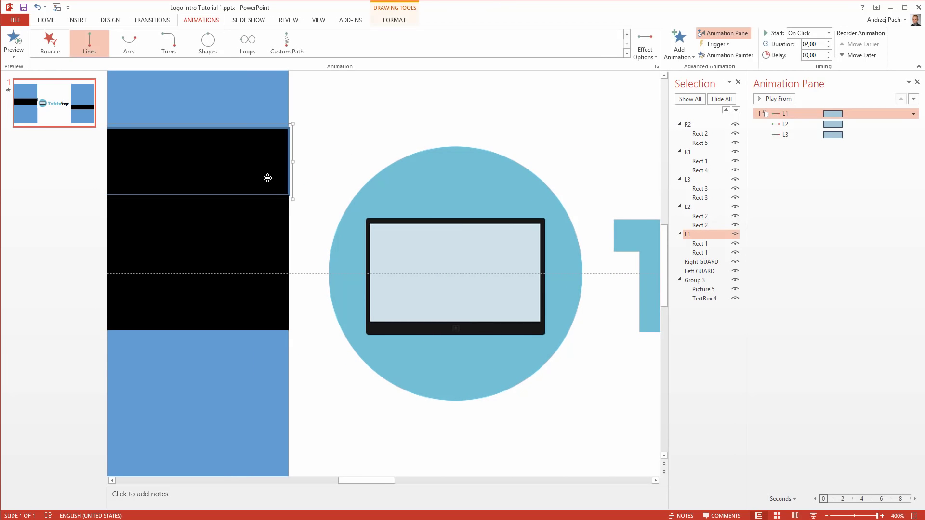
click(255, 152)
click(394, 19)
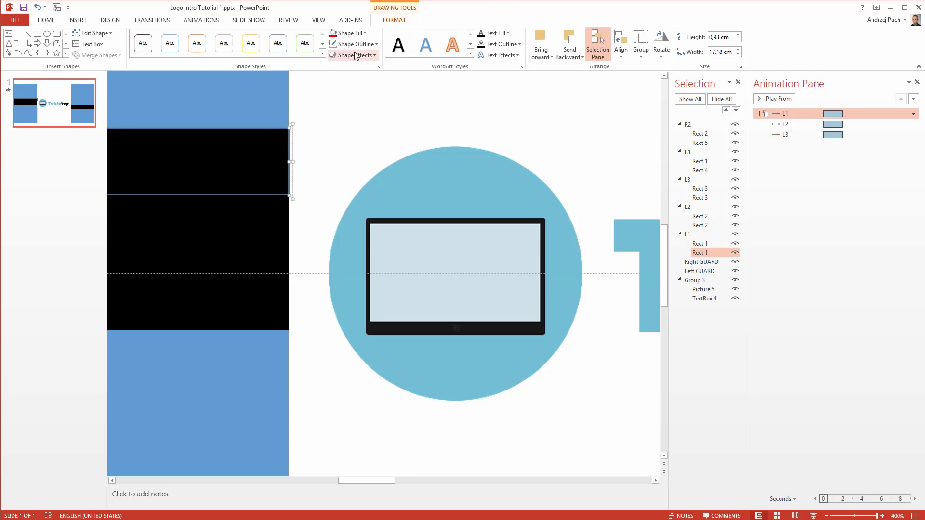
click(299, 182)
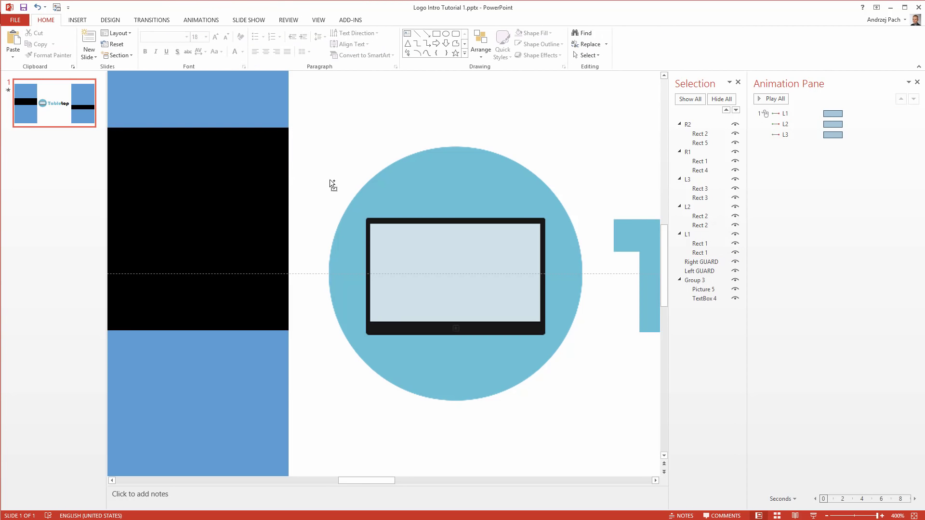
scroll(342, 181, down, 6)
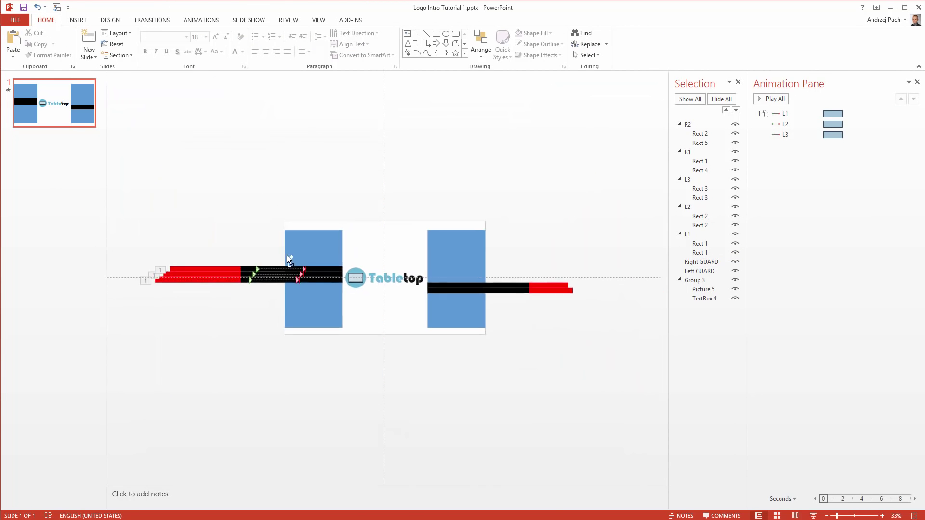
scroll(289, 258, up, 1)
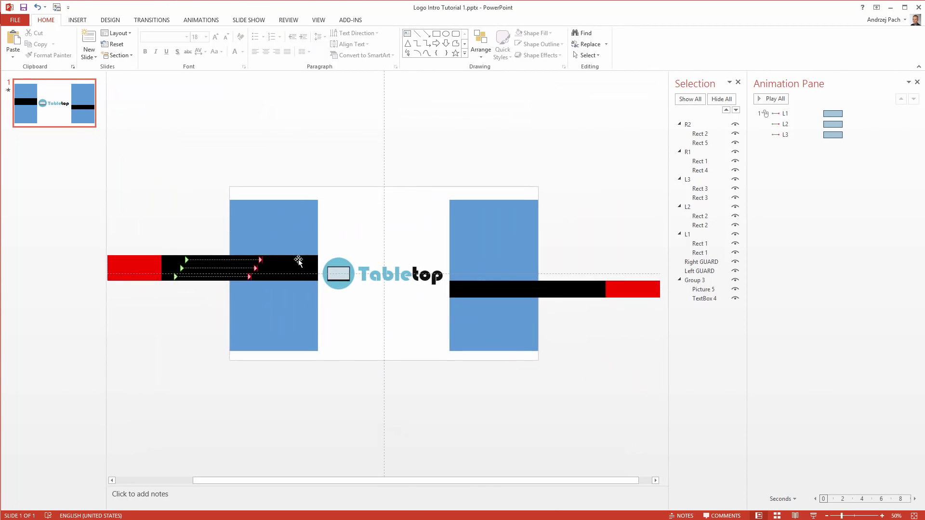
click(202, 20)
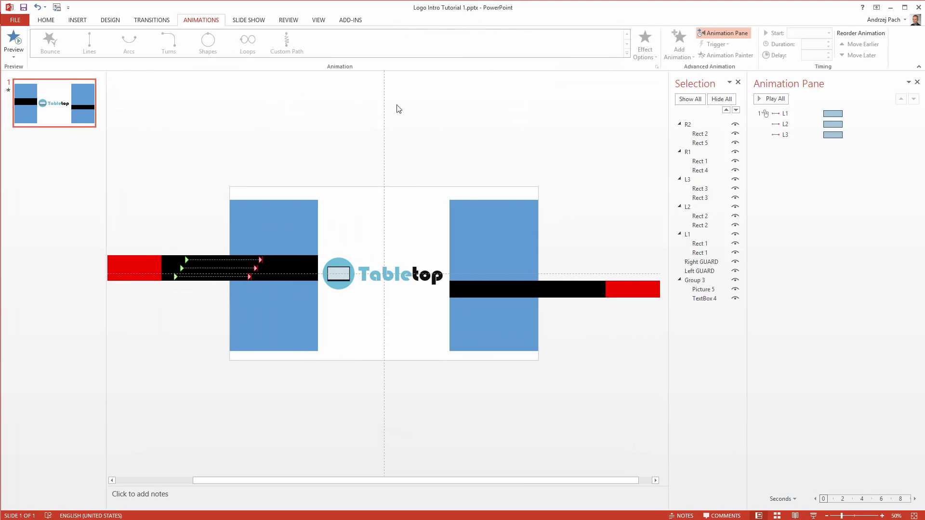
- Drag the L1, L2 and L3 path ends far right, past the right blue block
click(260, 260)
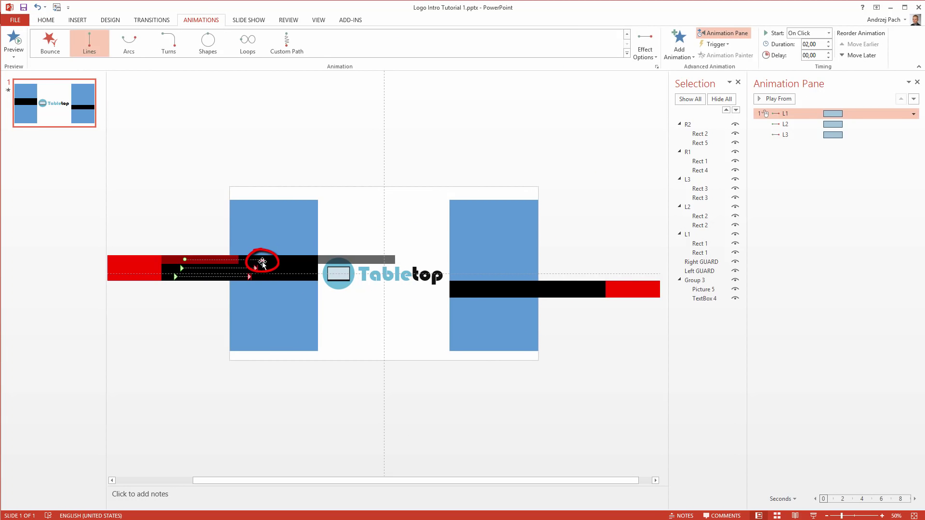
drag(262, 261, 583, 271)
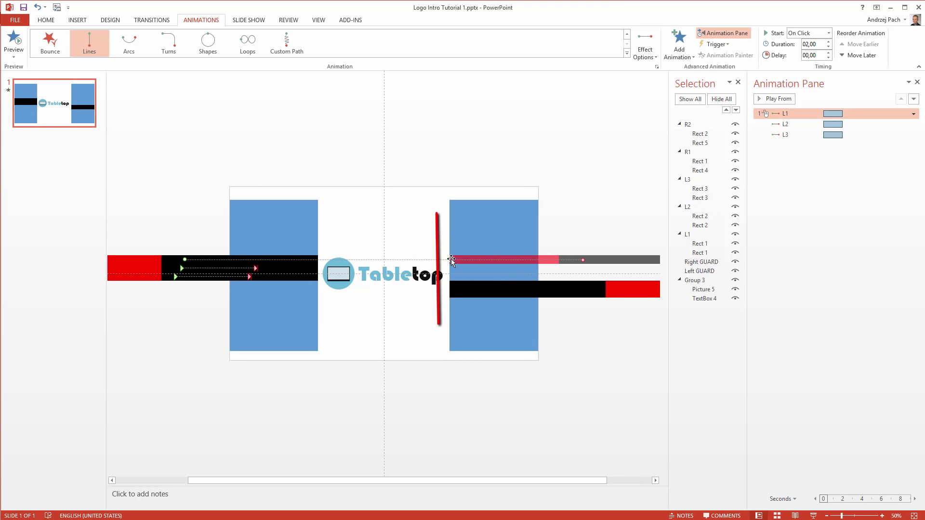
click(251, 268)
drag(254, 268, 588, 271)
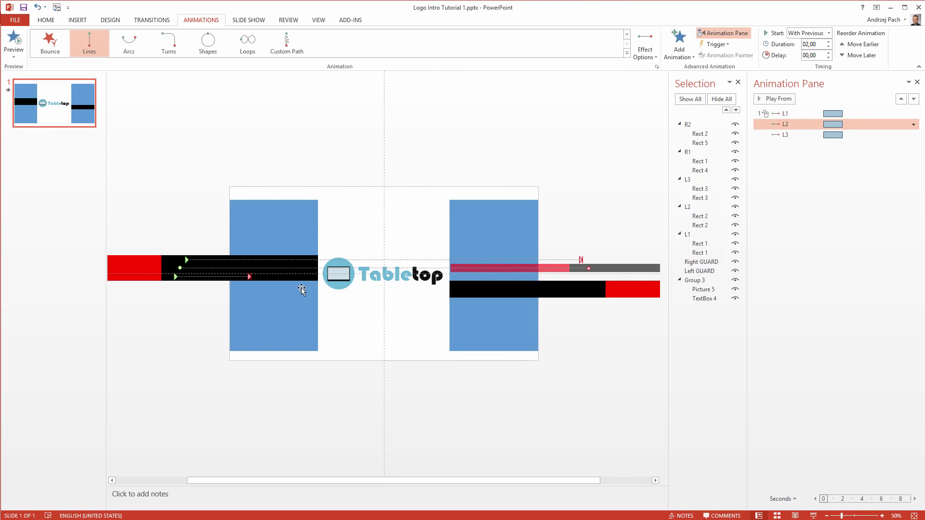
click(247, 278)
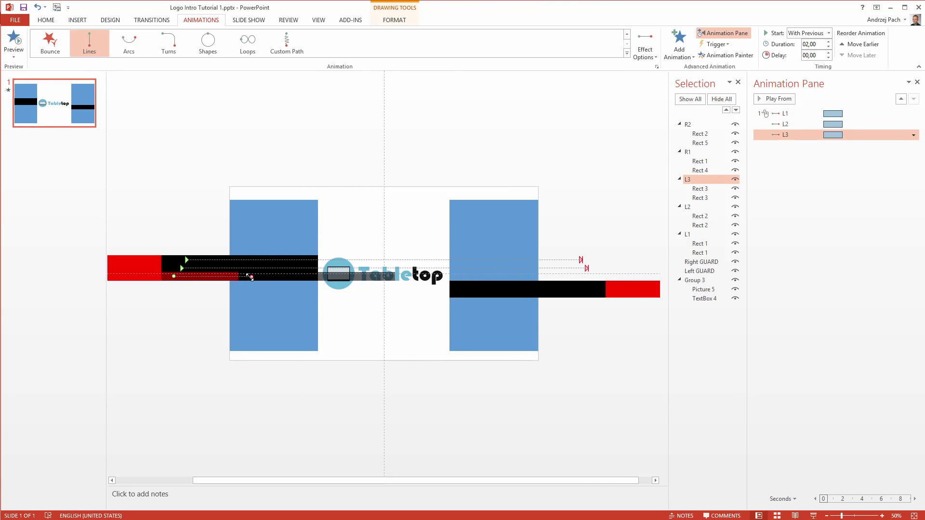
drag(256, 280, 593, 279)
- Give bars R1 and R2 a Lines motion path running Left
click(597, 332)
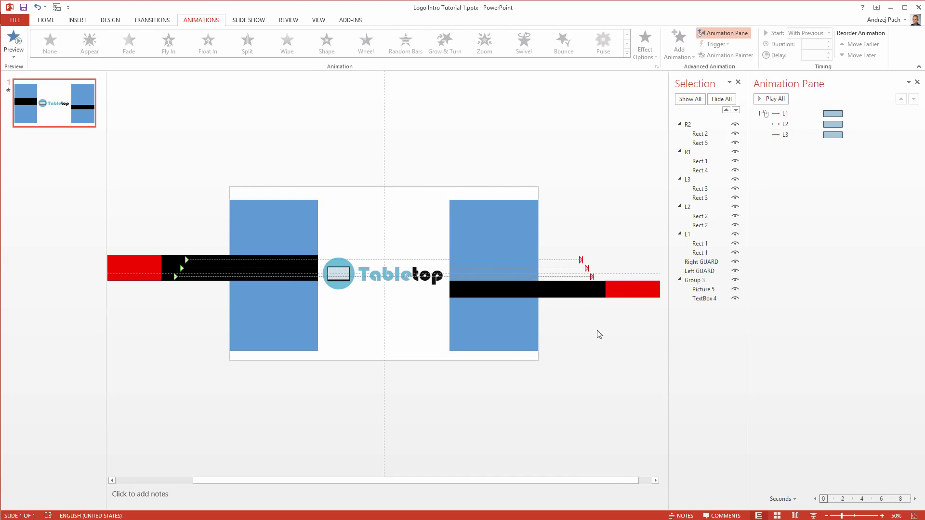
click(598, 292)
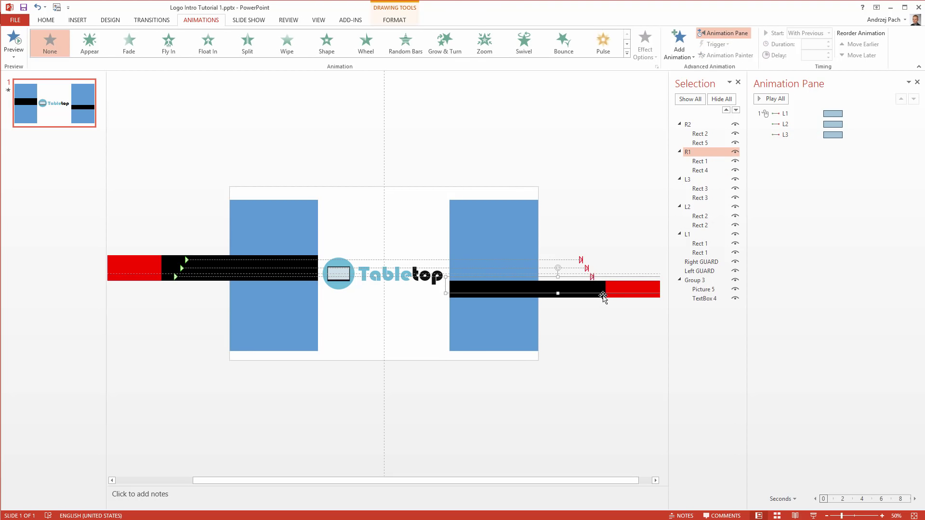
shift+click(566, 283)
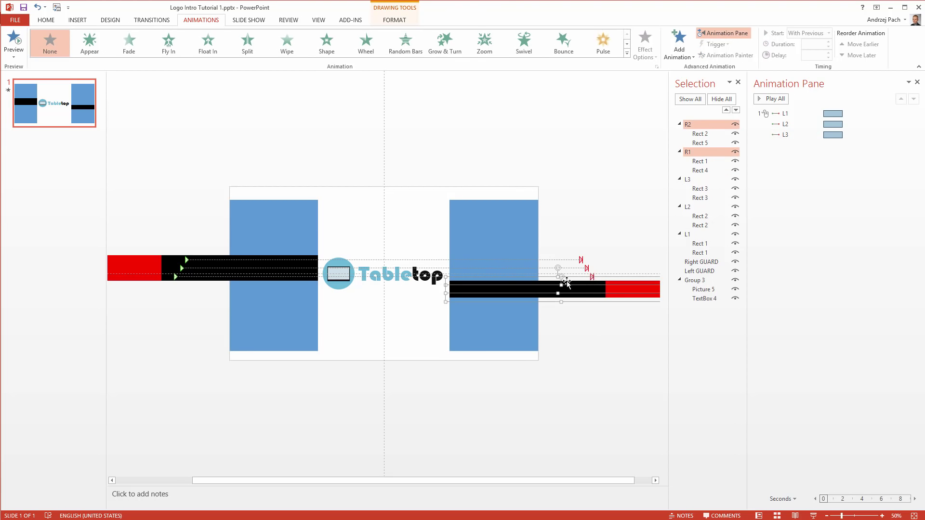
click(627, 55)
click(89, 233)
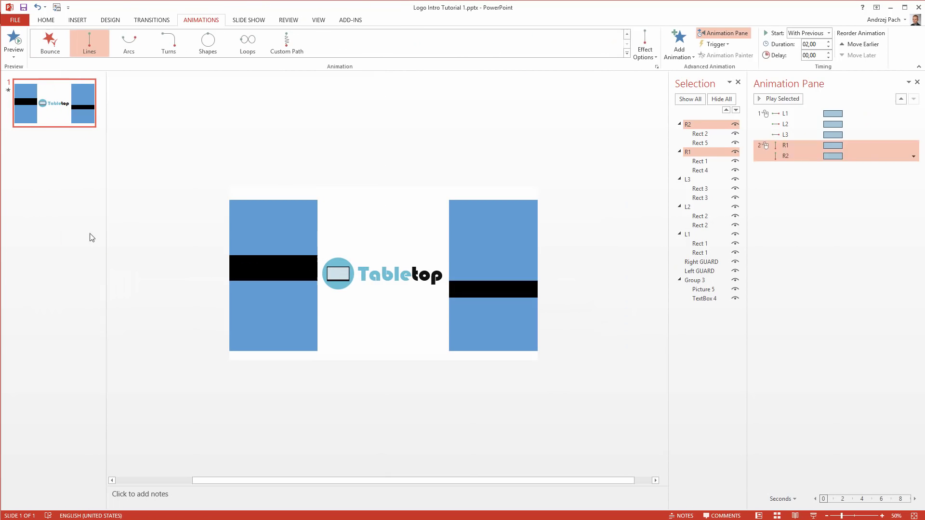
click(643, 53)
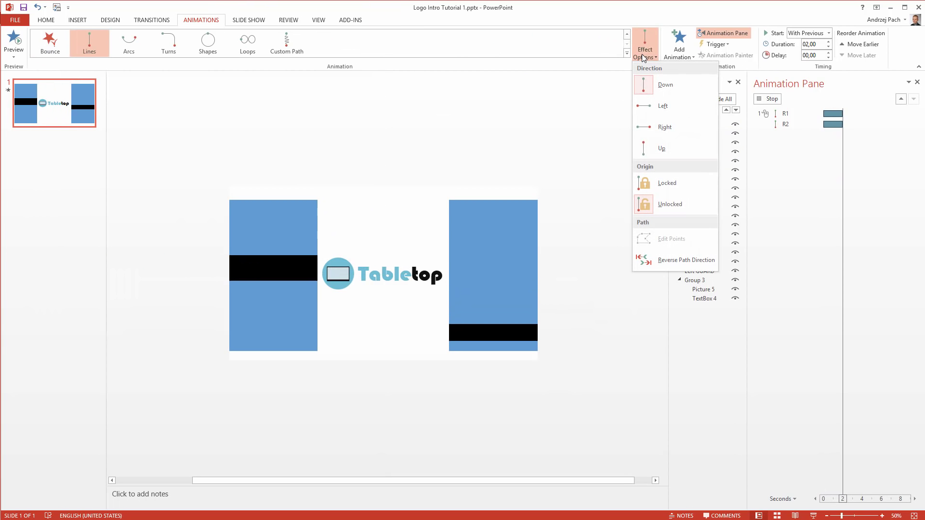
click(663, 106)
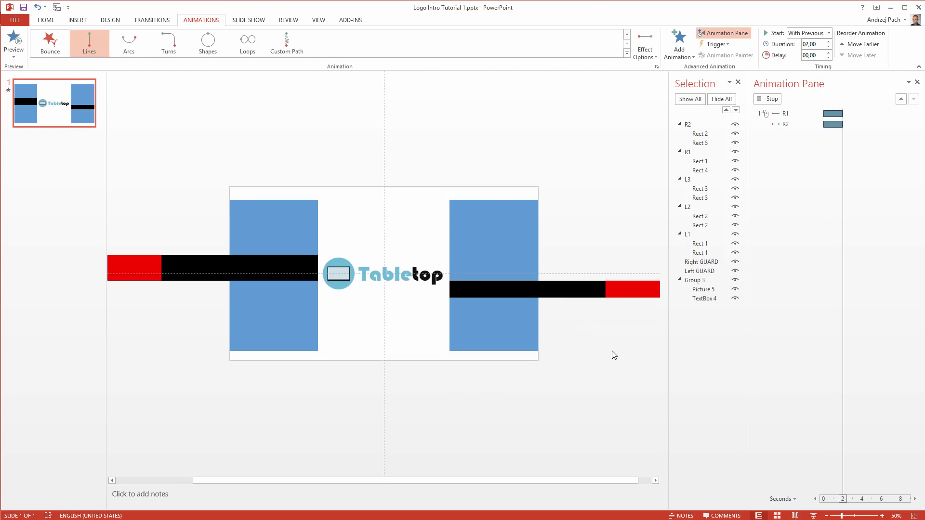
- Drag the R1 and R2 path ends far left, over the left-hand bars
click(481, 285)
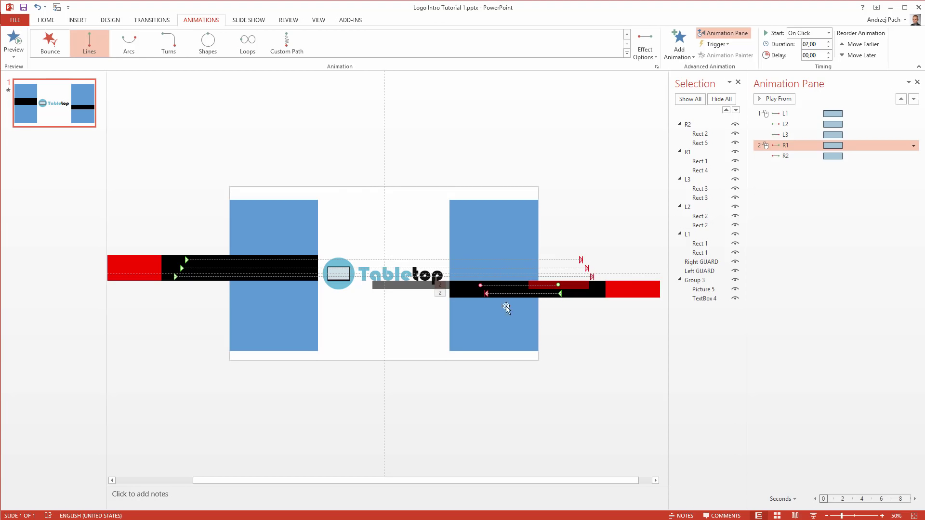
click(540, 332)
click(481, 285)
drag(481, 286, 209, 284)
click(485, 295)
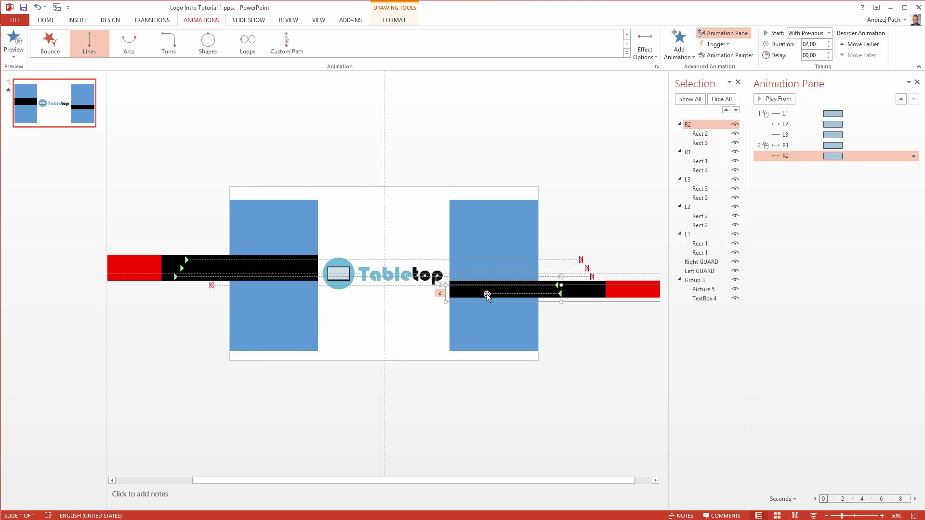
drag(483, 294, 207, 285)
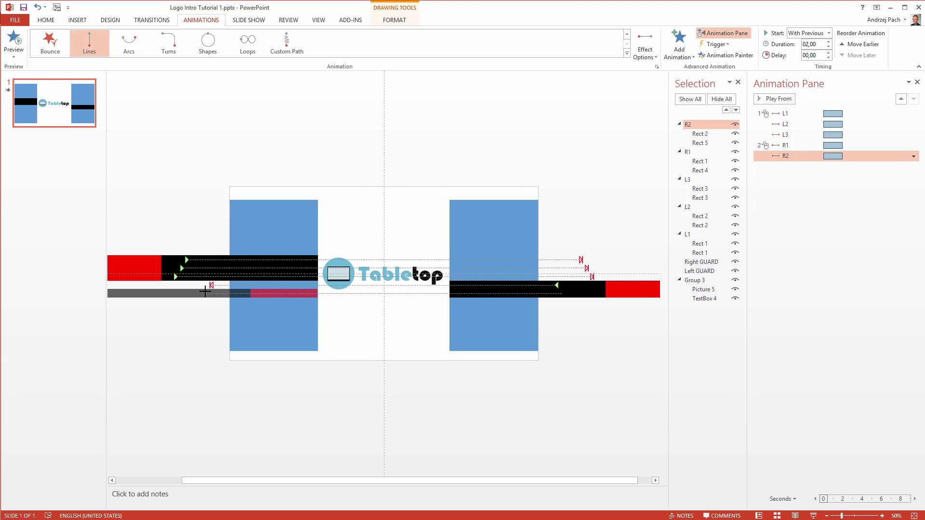
click(528, 347)
click(597, 353)
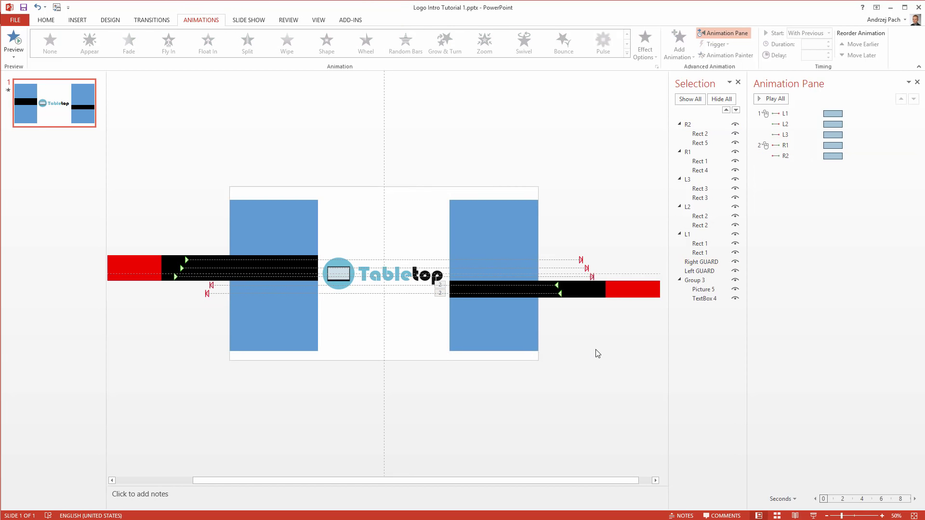
- Set the L1 through R2 animations to Start With Previous and preview from L1
click(777, 115)
shift+click(786, 157)
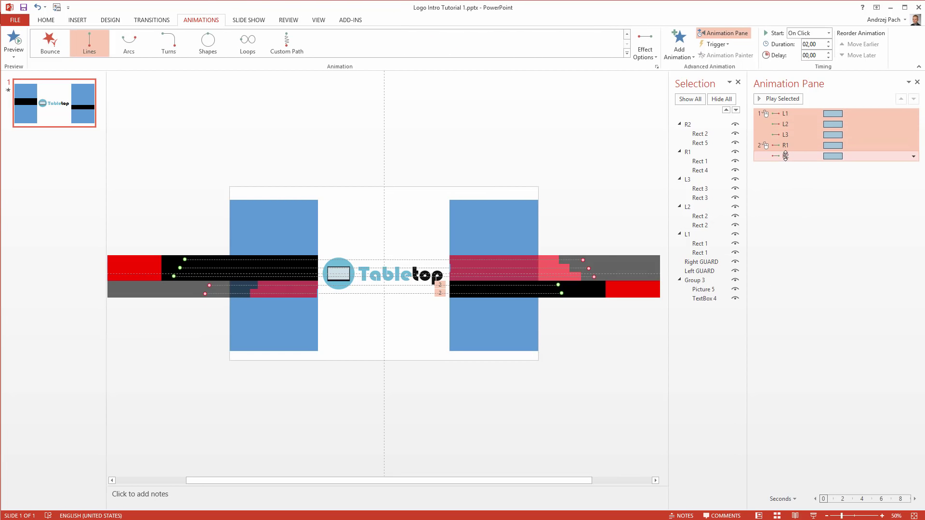
right_click(829, 117)
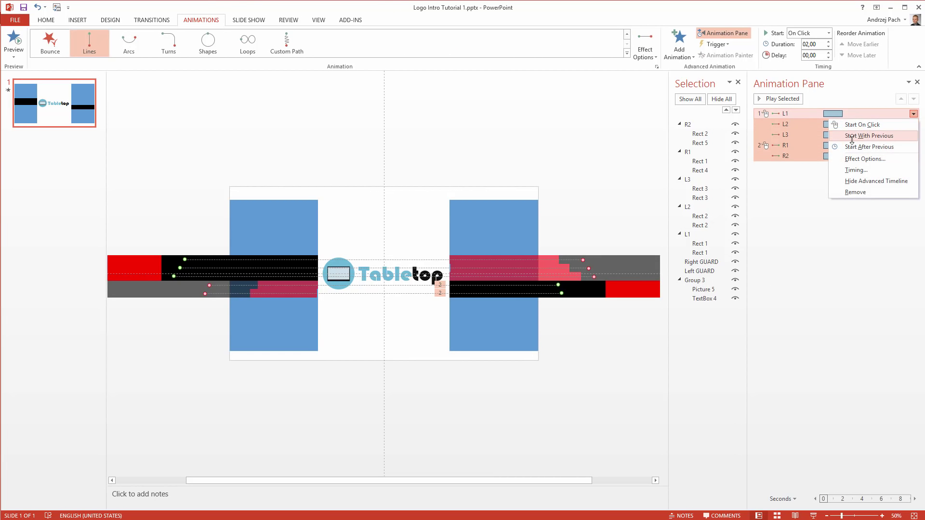
click(851, 136)
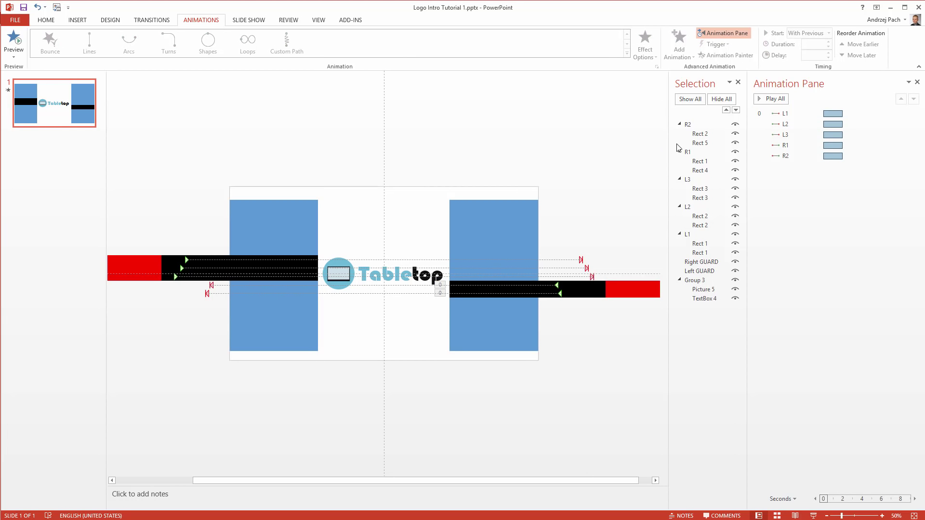
click(787, 115)
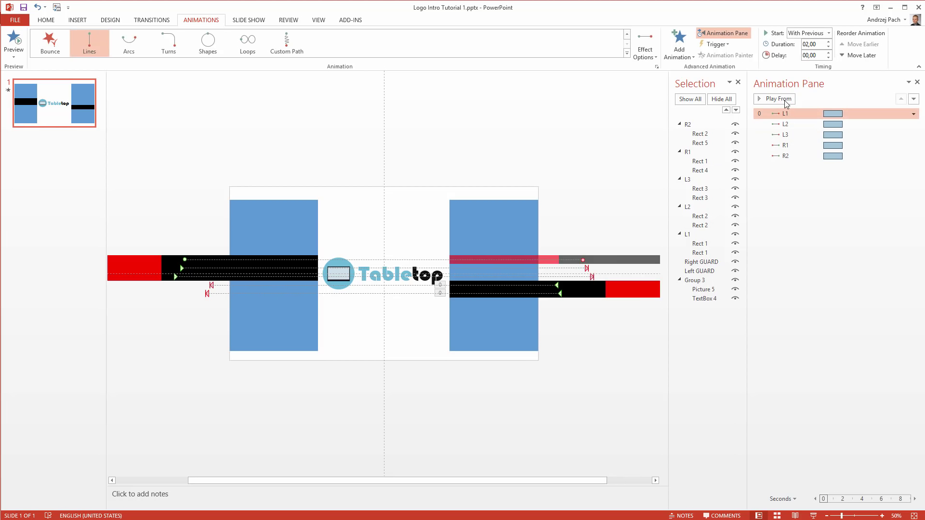
click(785, 100)
click(360, 157)
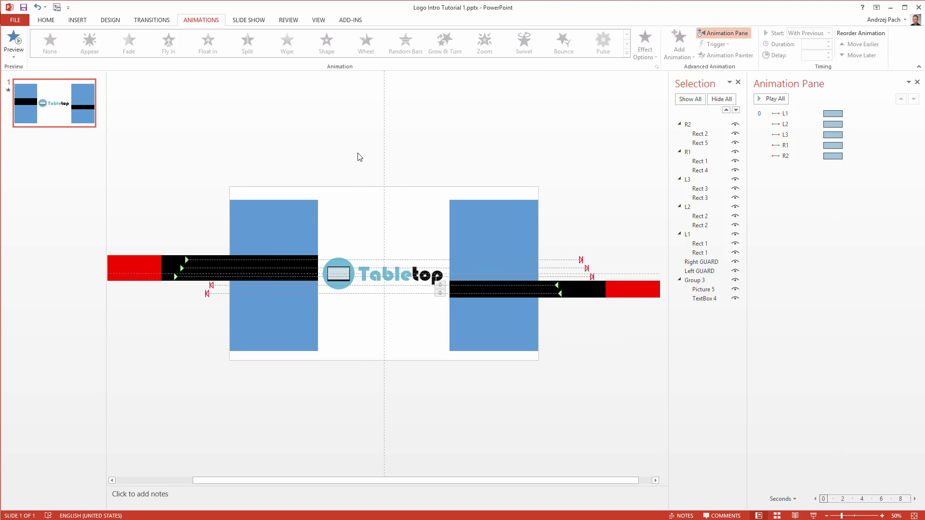
- Fill the Left GUARD and Right GUARD rectangles with white
click(303, 224)
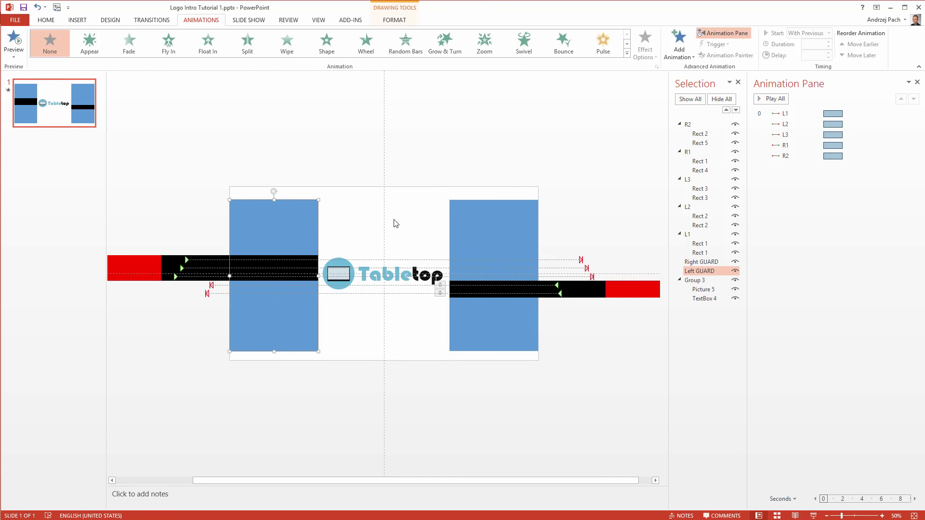
shift+click(472, 223)
click(401, 19)
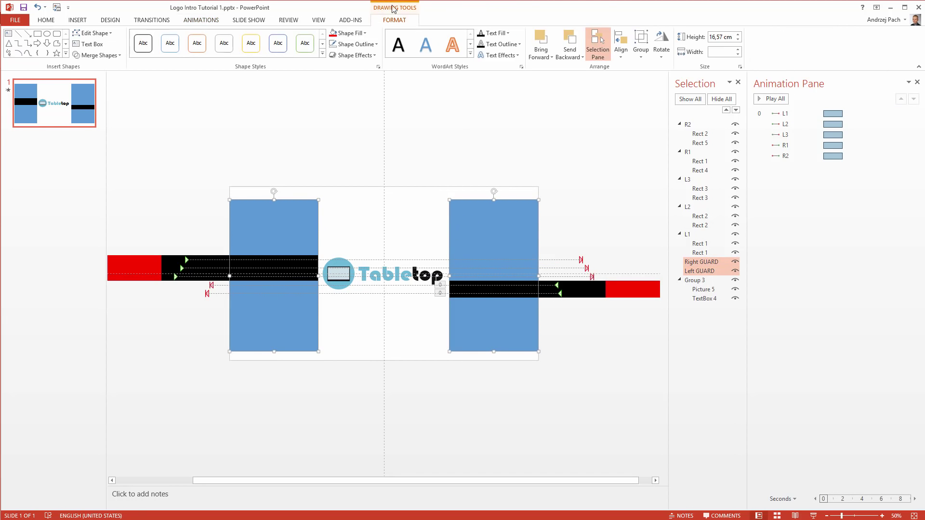
click(364, 33)
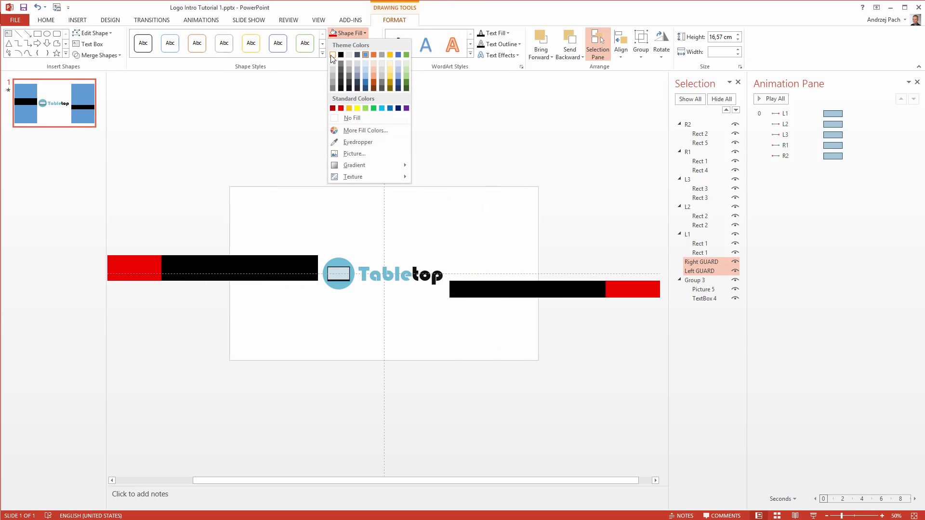
click(332, 58)
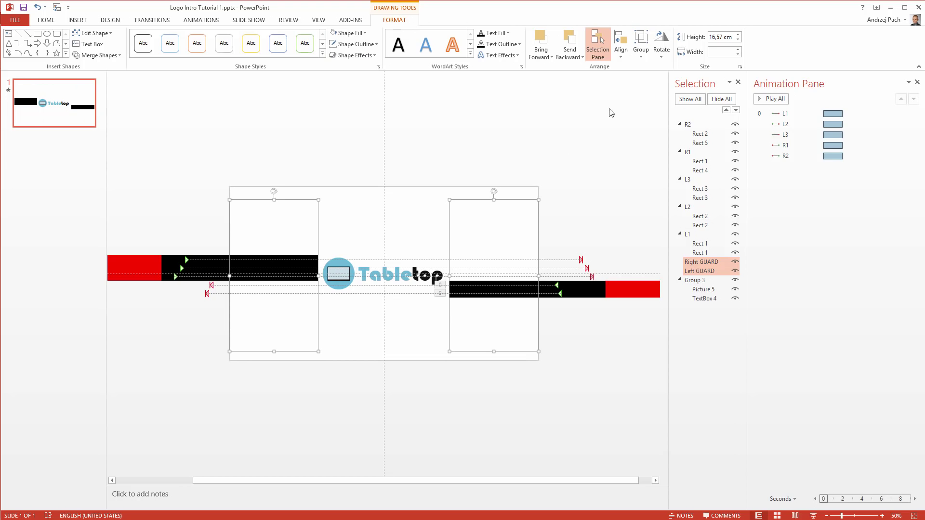
- Bring both guard rectangles to the front, then preview the animations from L1
click(541, 58)
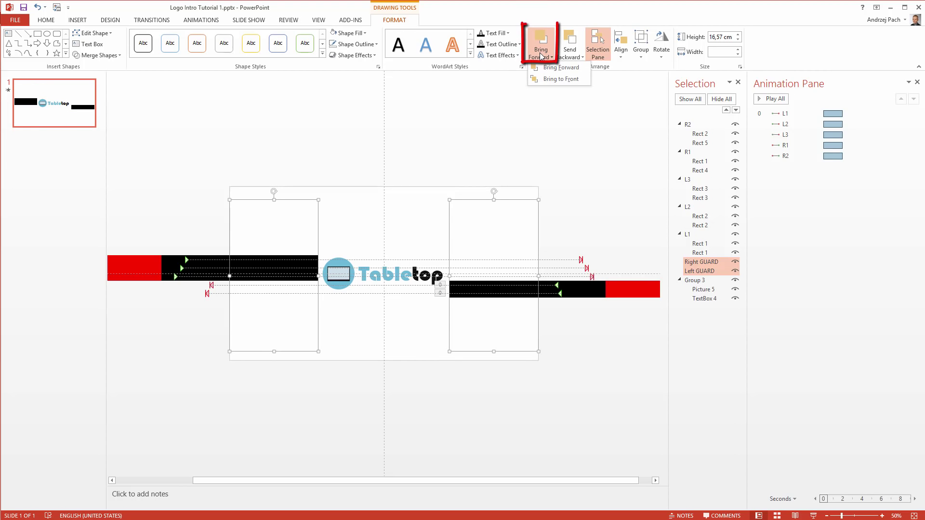
click(559, 78)
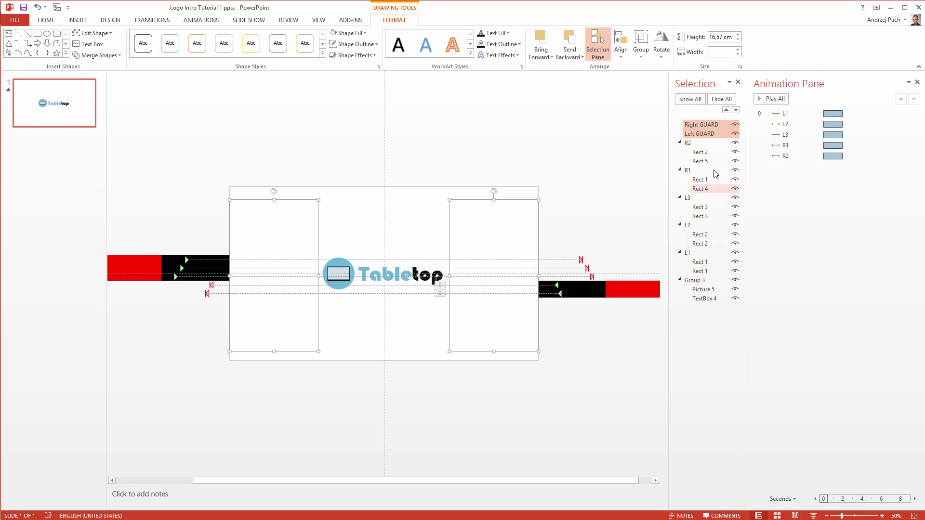
click(591, 124)
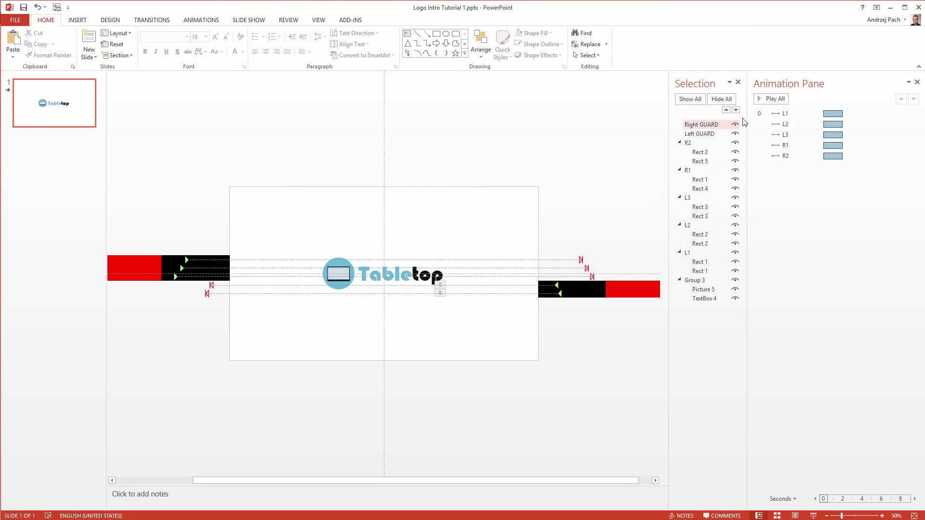
click(783, 114)
click(782, 98)
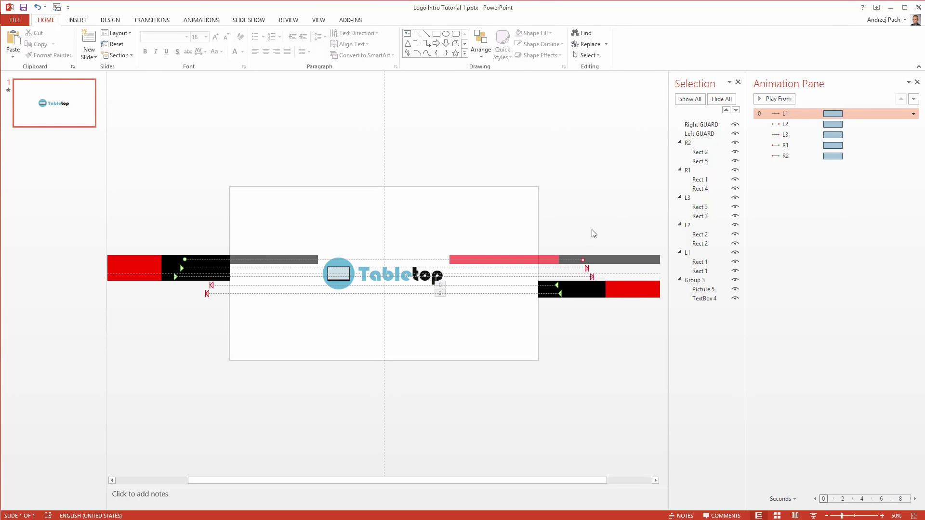
- Delay the L2 animation by 0.25 s and L3 by 0.50 s
click(154, 261)
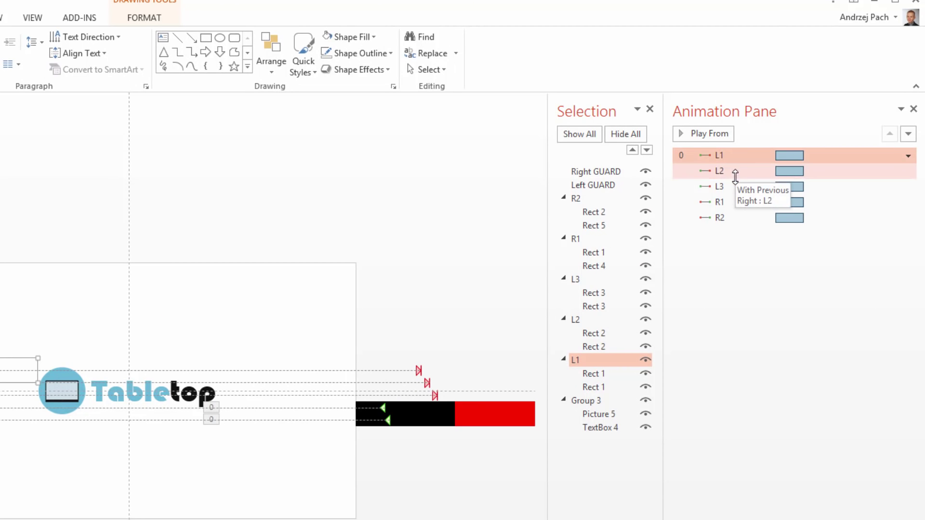
click(1, 17)
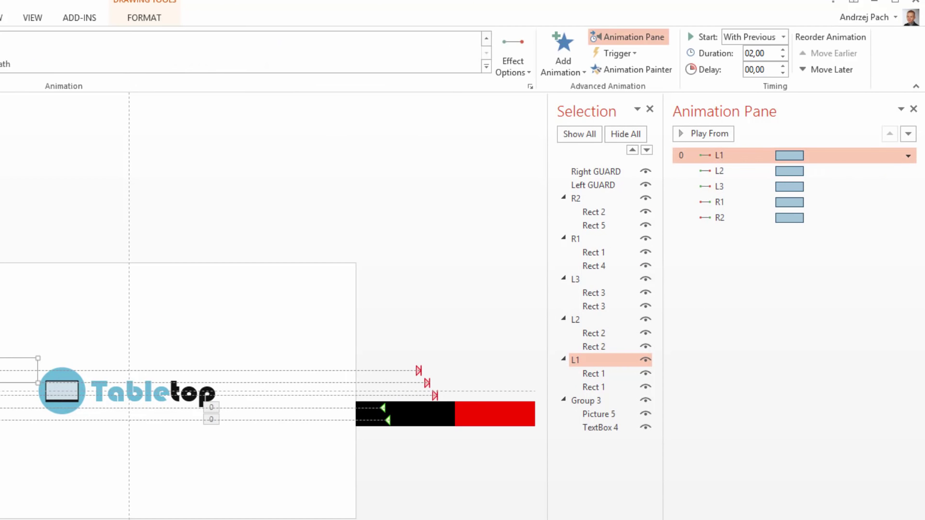
click(737, 171)
click(782, 66)
click(752, 188)
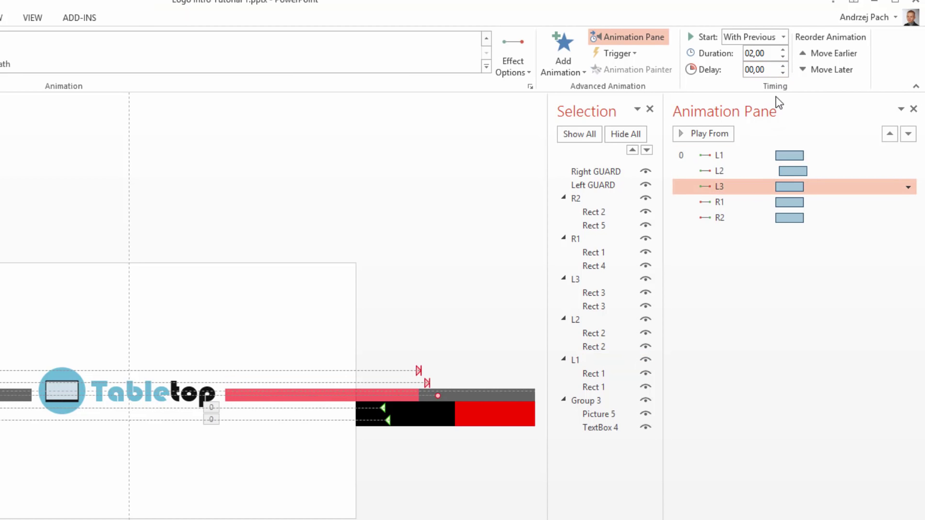
click(782, 66)
click(783, 66)
- Delay R1 by 0.50 s, check the L2 and L3 timings, and preview from L1
click(431, 426)
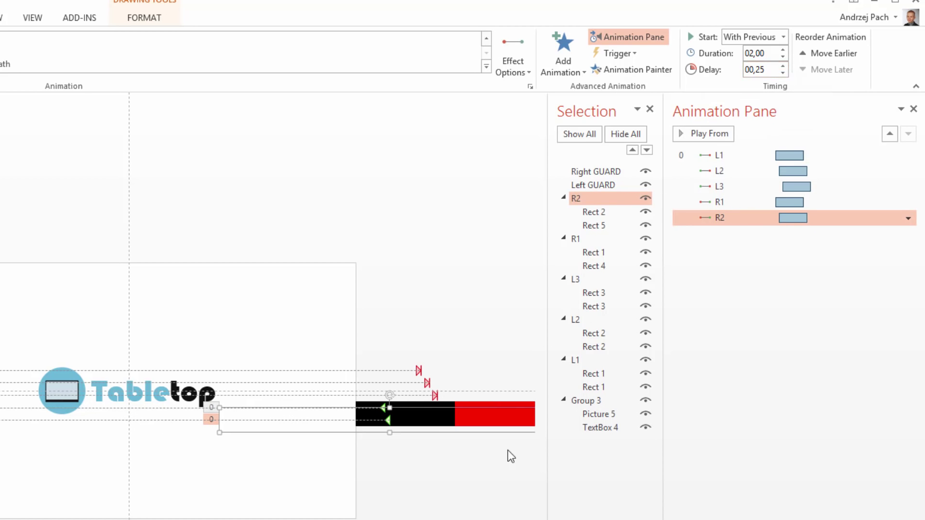
click(483, 407)
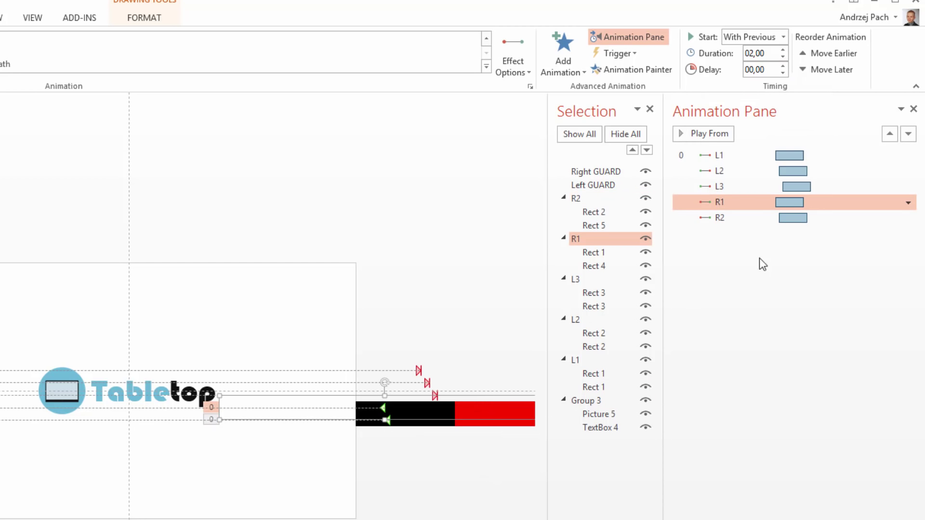
click(782, 66)
click(782, 67)
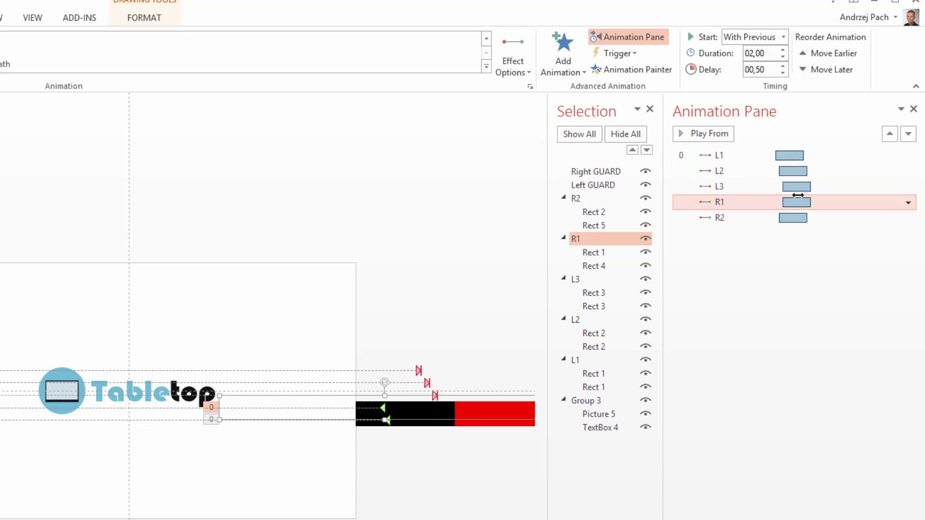
click(802, 170)
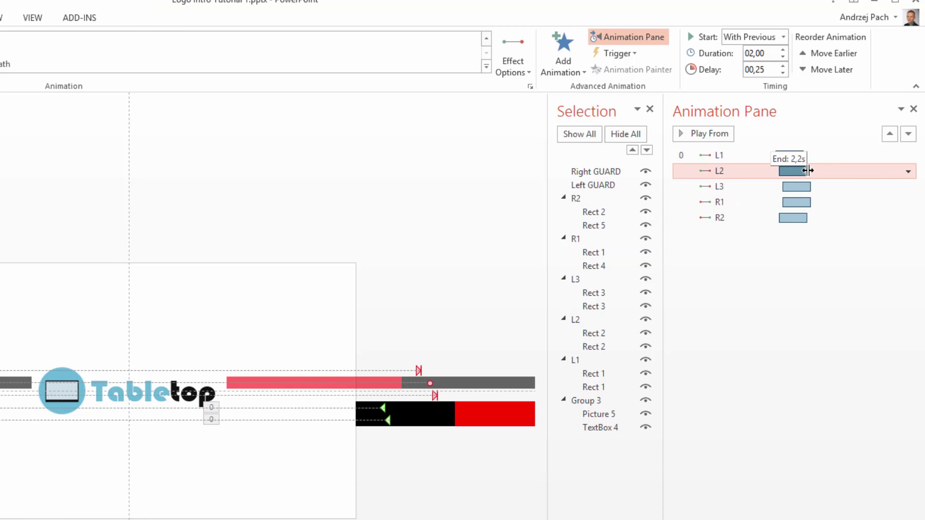
click(810, 186)
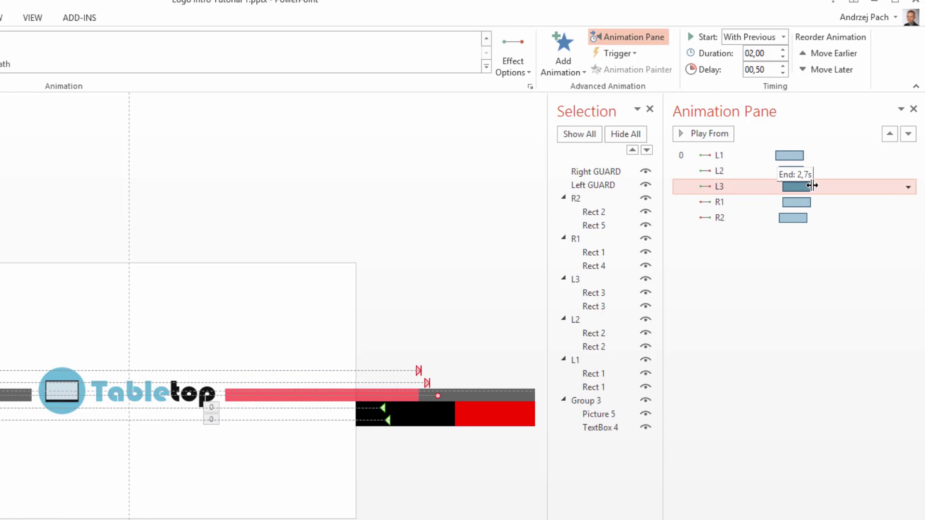
click(735, 156)
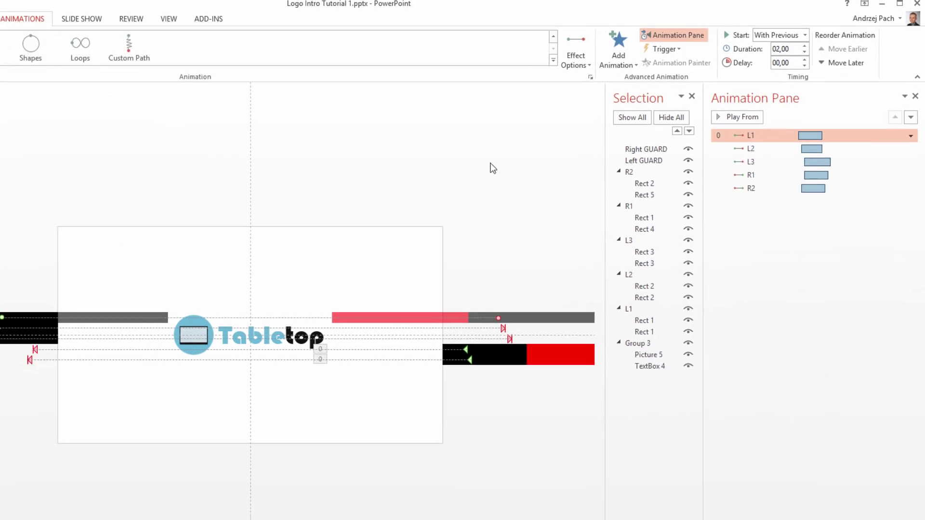
click(756, 117)
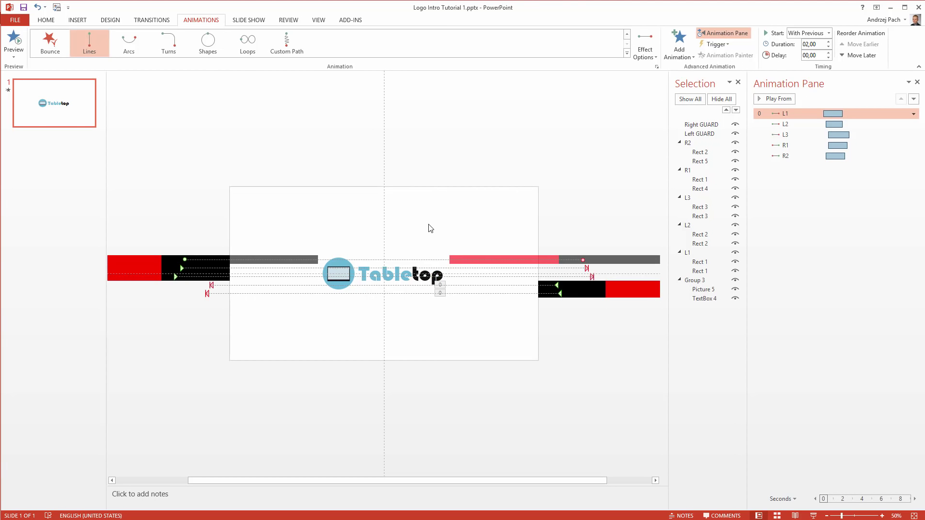
scroll(430, 228, down, 2)
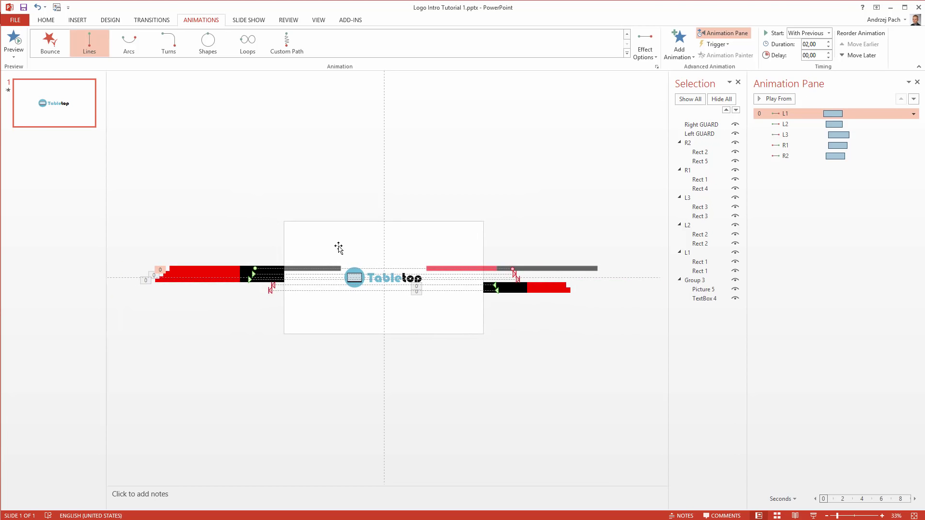
- Fill the red end pieces of the L1 and R2 bars with white
click(215, 269)
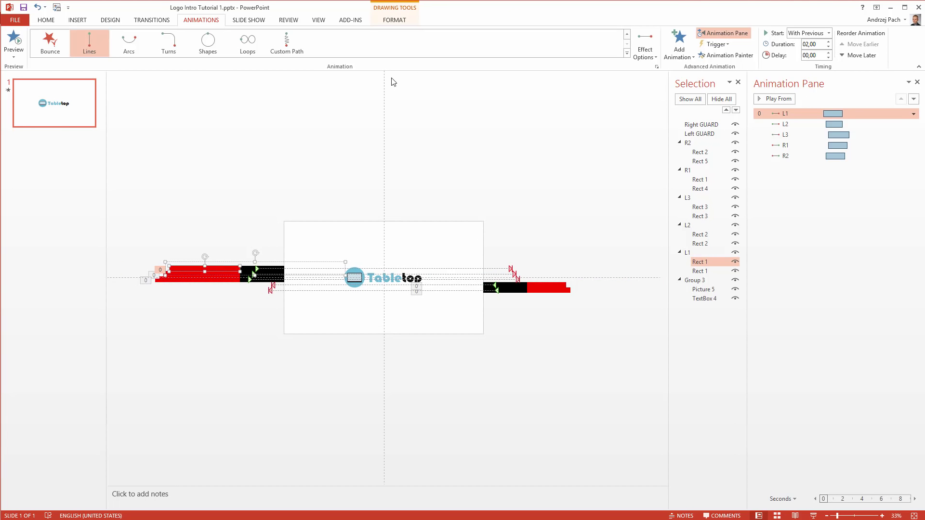
click(392, 19)
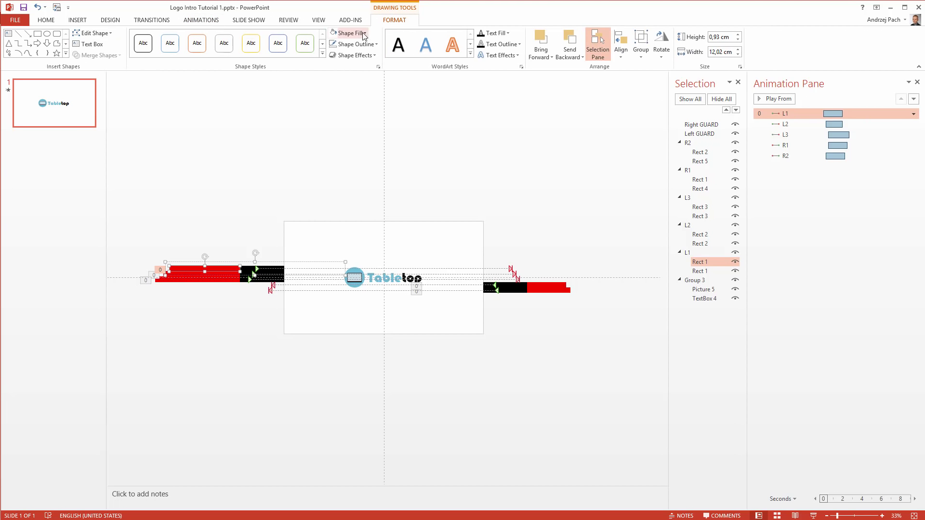
click(337, 33)
click(236, 265)
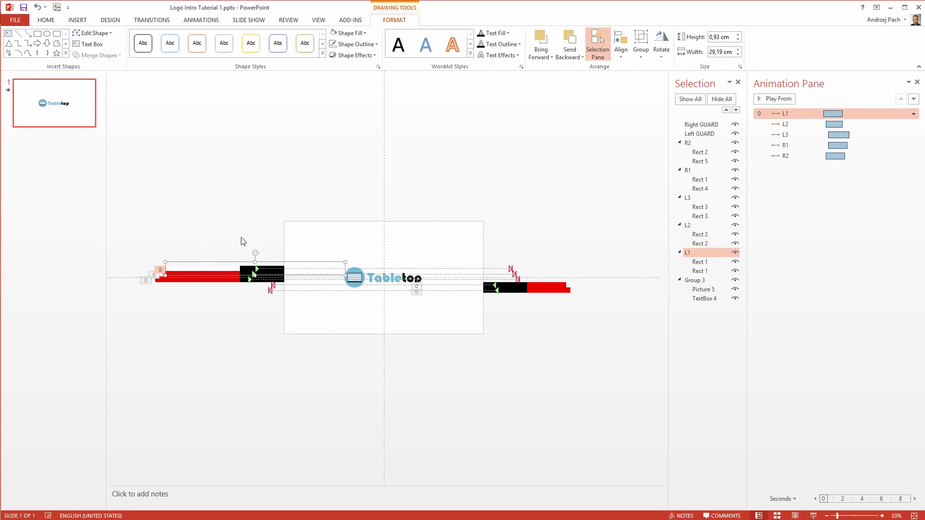
scroll(227, 280, up, 2)
key(Tab)
key(Tab)
key(Tab)
key(Tab)
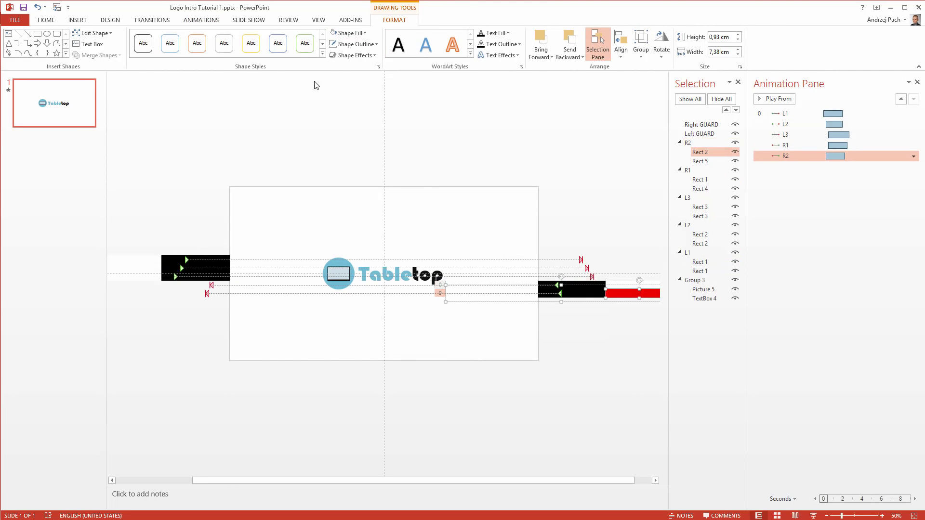
click(333, 33)
click(534, 154)
scroll(534, 156, down, 3)
scroll(334, 291, up, 1)
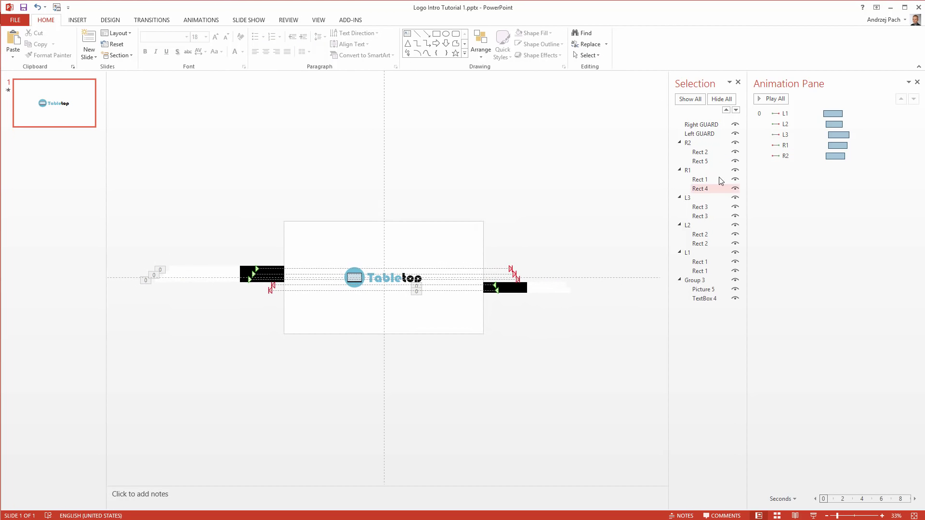
- Preview the bar animations from L1, then select the Tabletop logo group
click(770, 114)
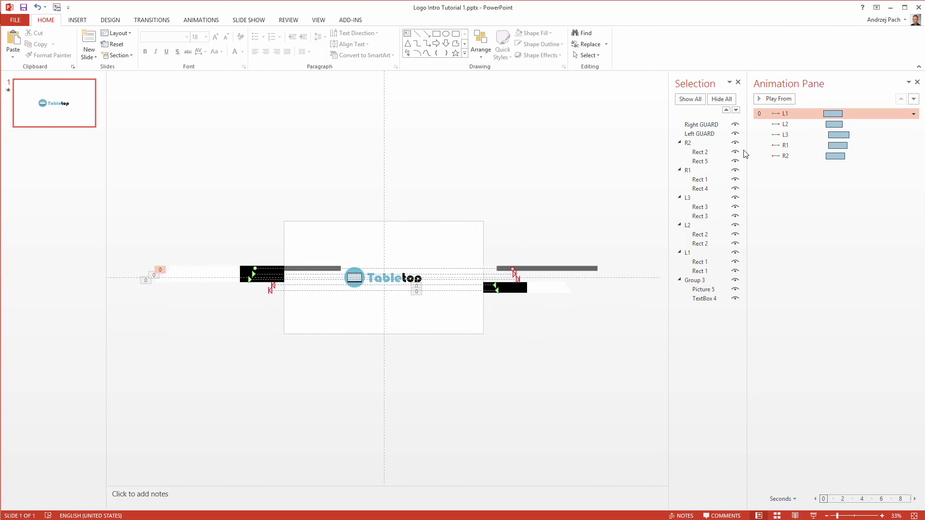
click(776, 99)
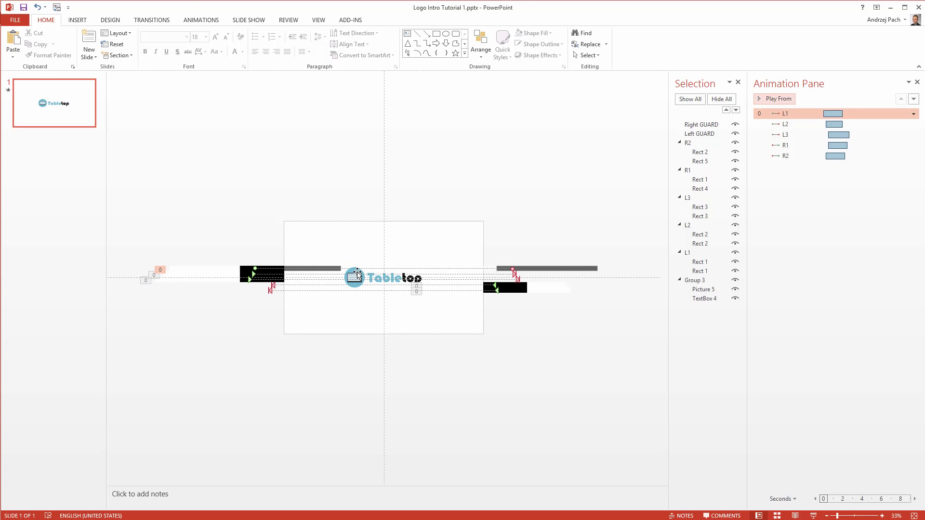
click(357, 275)
scroll(395, 234, up, 2)
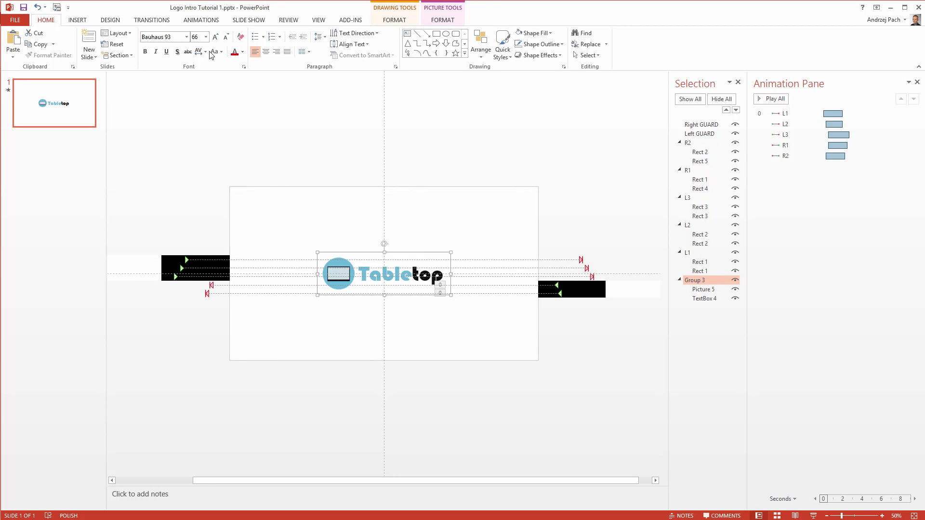
click(201, 20)
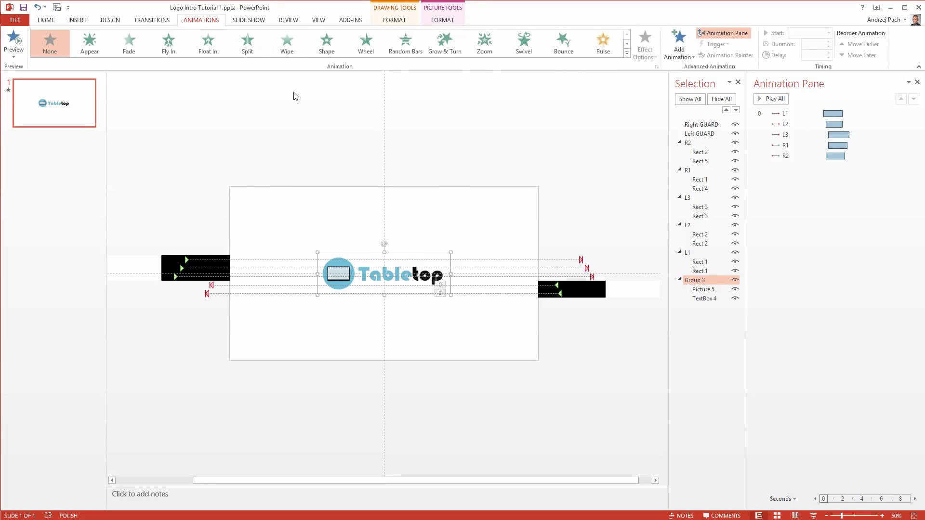
click(129, 42)
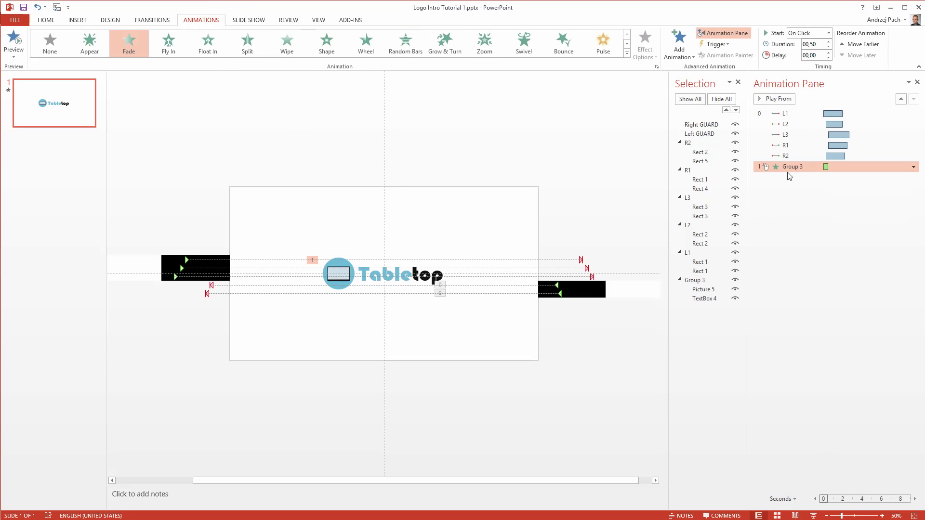
right_click(786, 169)
click(852, 190)
click(829, 53)
click(828, 53)
click(784, 115)
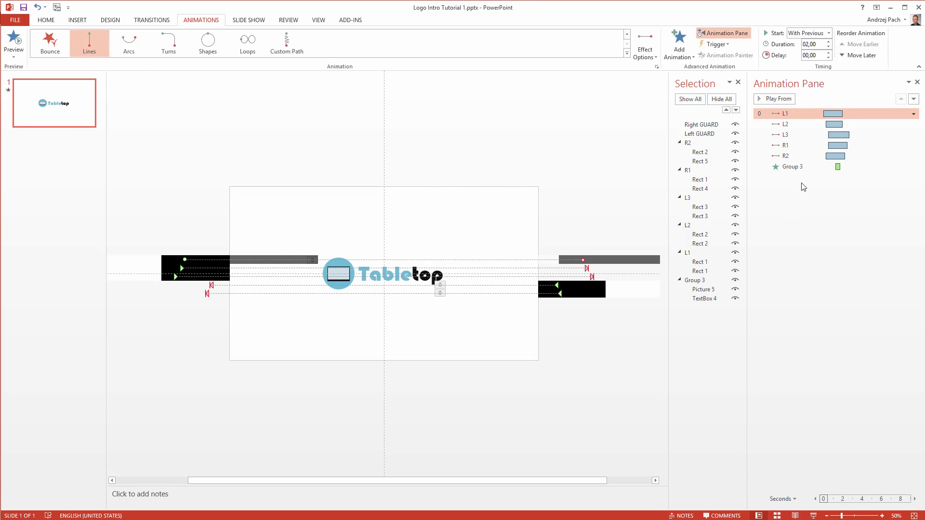
click(775, 99)
click(346, 266)
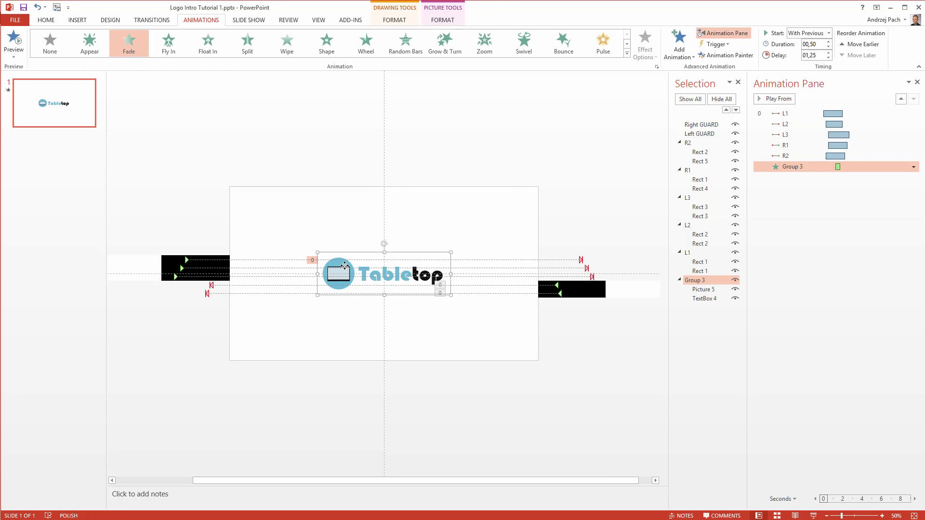
click(785, 114)
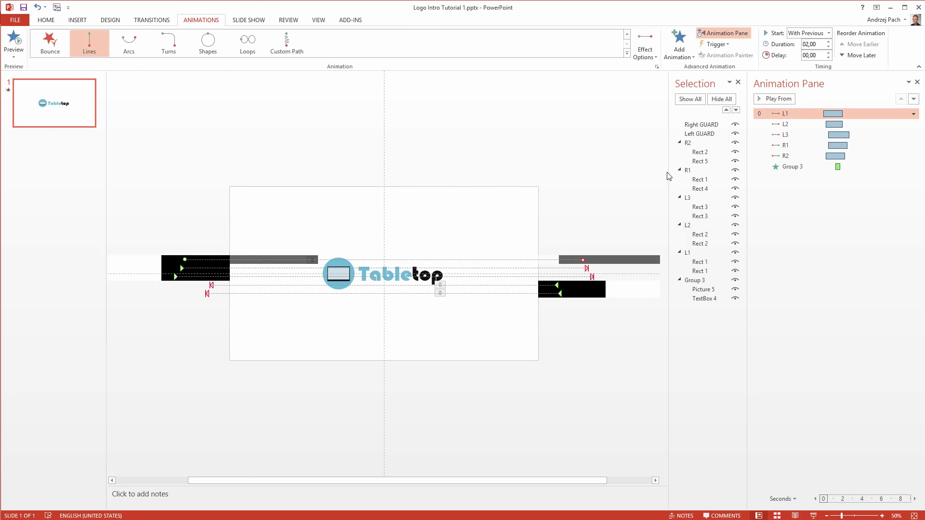
click(784, 98)
click(422, 331)
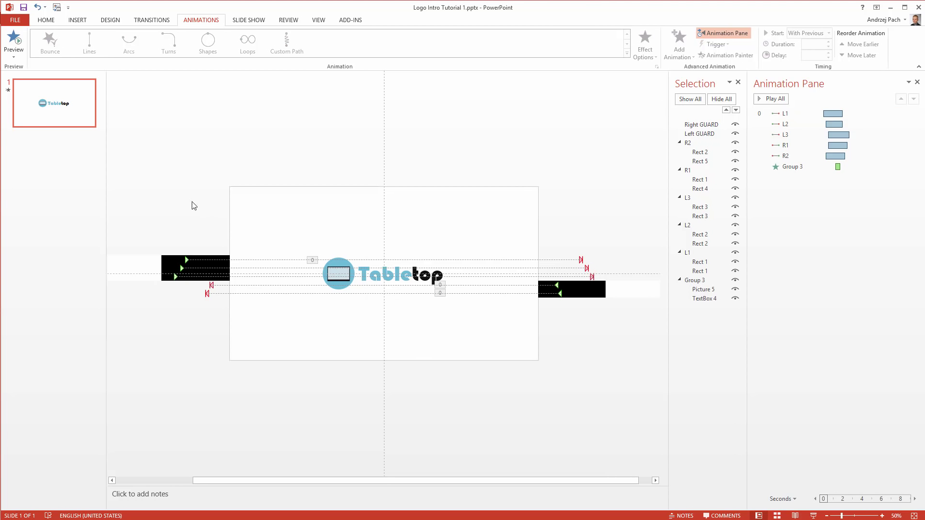
click(79, 21)
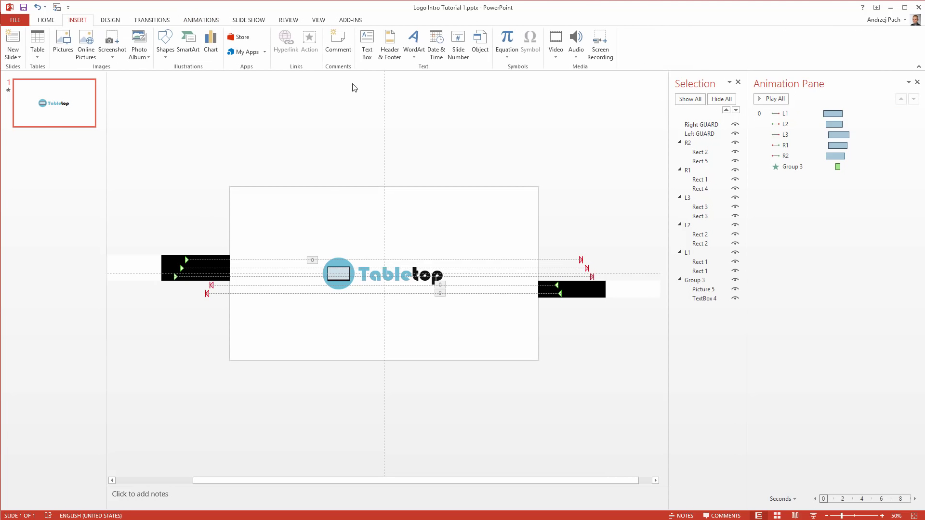
click(367, 44)
drag(437, 321, 530, 340)
text(www.website.com)
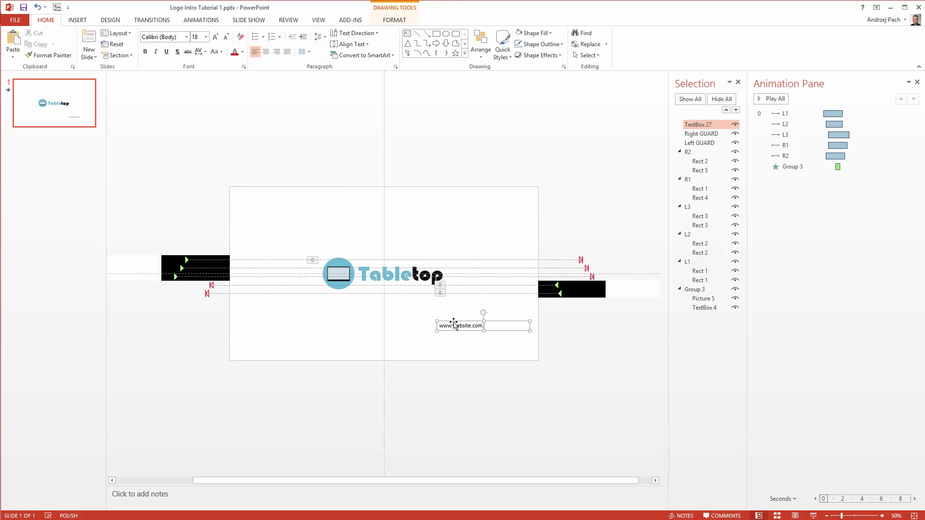
key(Escape)
- Centre the website text and move it just below the Tabletop logo
click(266, 52)
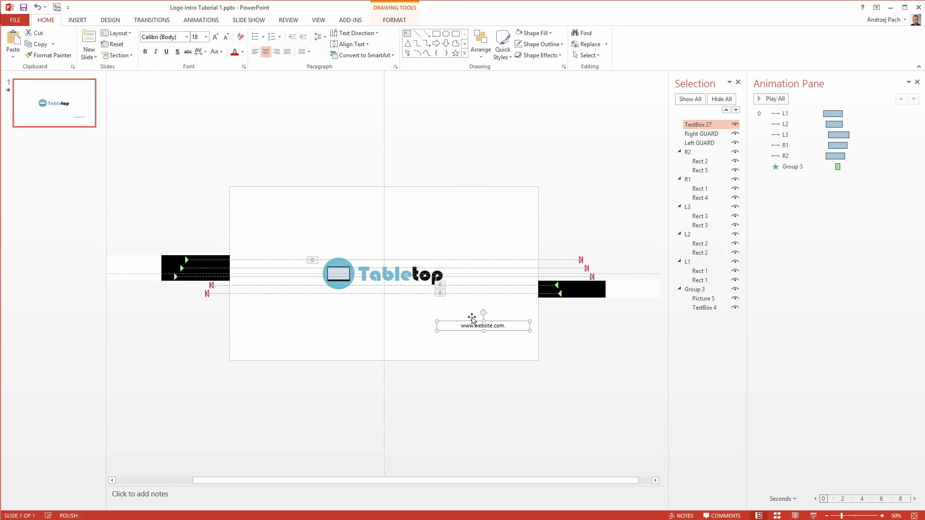
drag(475, 321, 496, 347)
scroll(412, 286, up, 3)
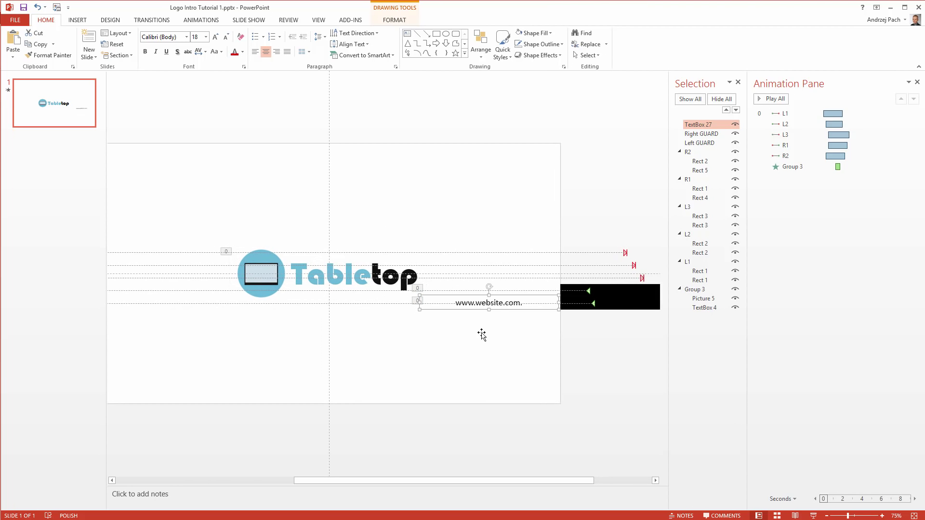
click(481, 335)
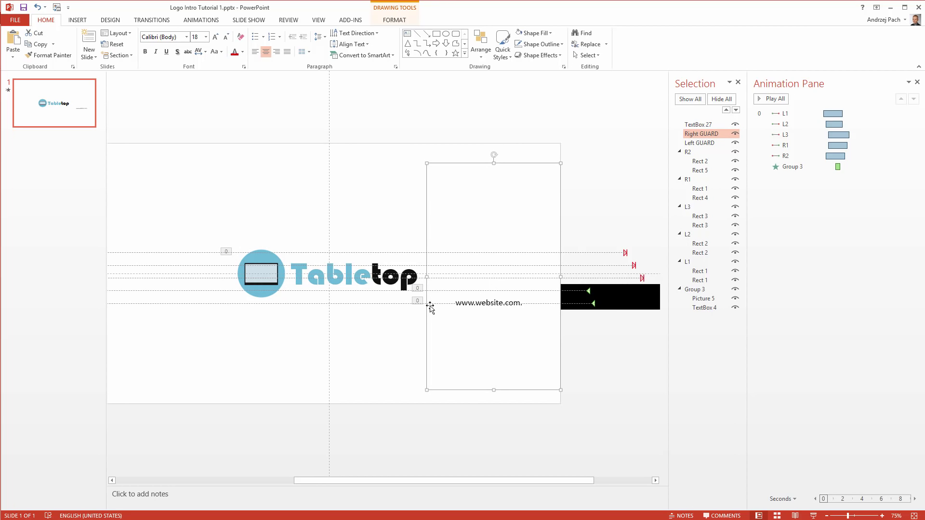
click(475, 299)
click(474, 295)
- Give the website text a Fly In entrance coming From Right
click(203, 21)
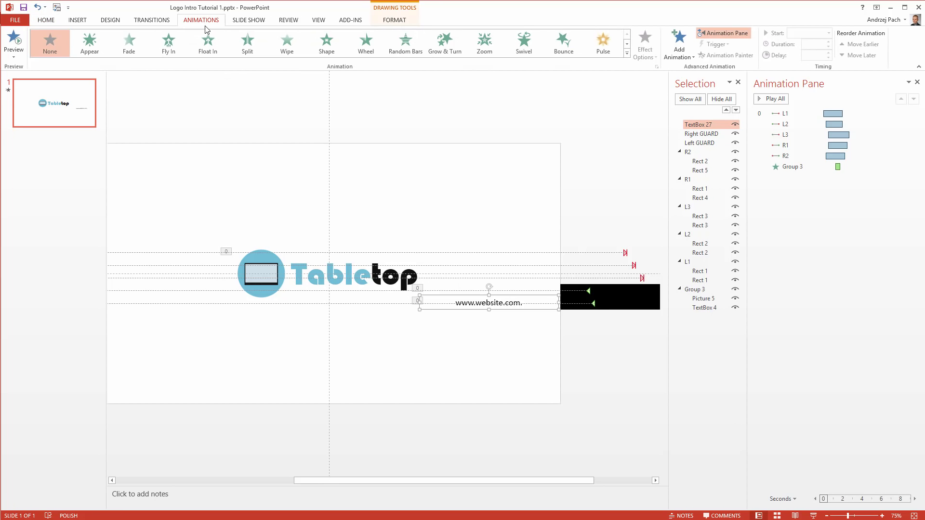
click(678, 44)
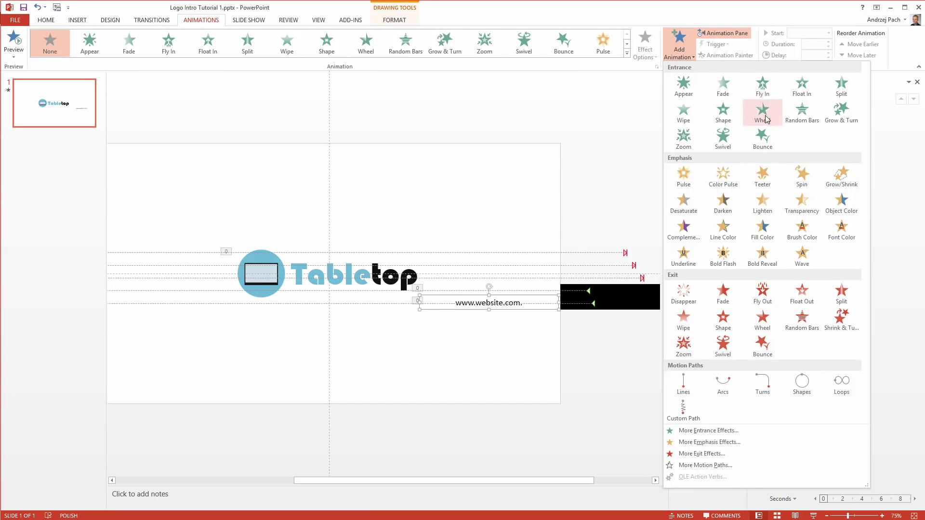
click(766, 95)
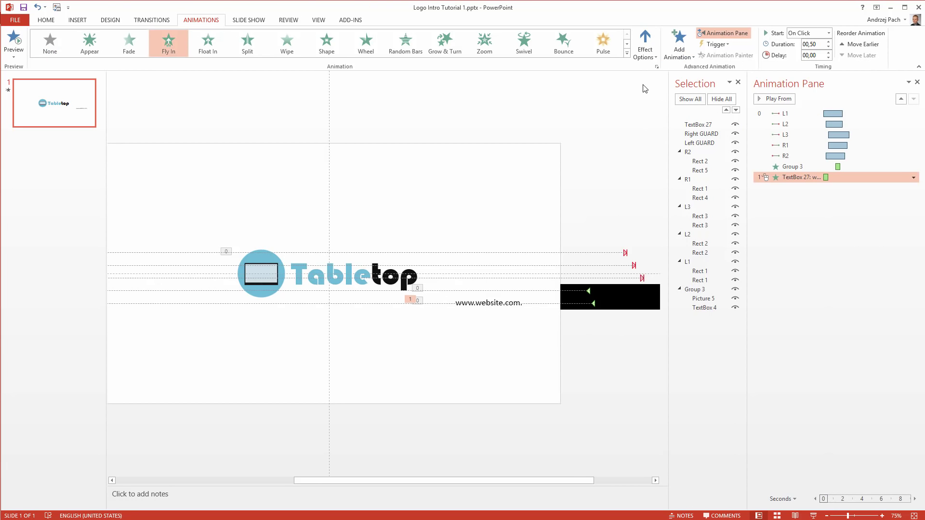
click(644, 46)
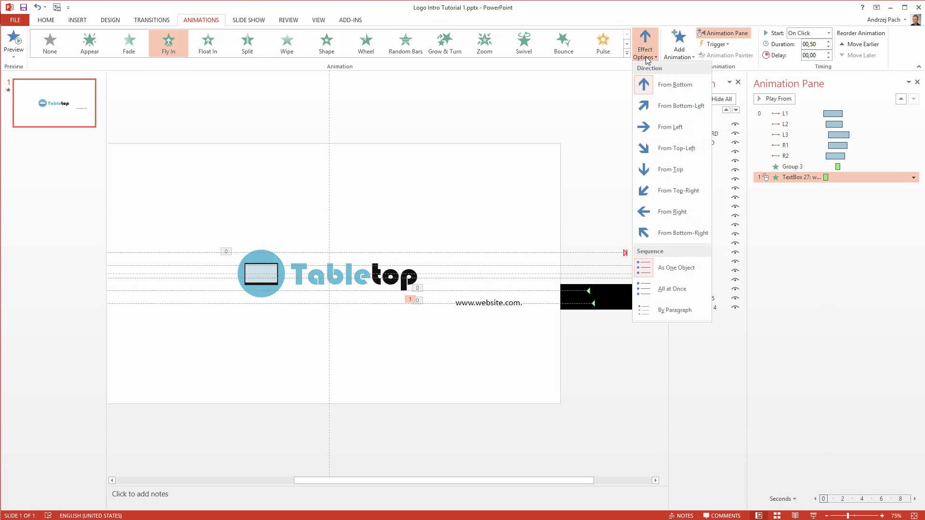
click(673, 128)
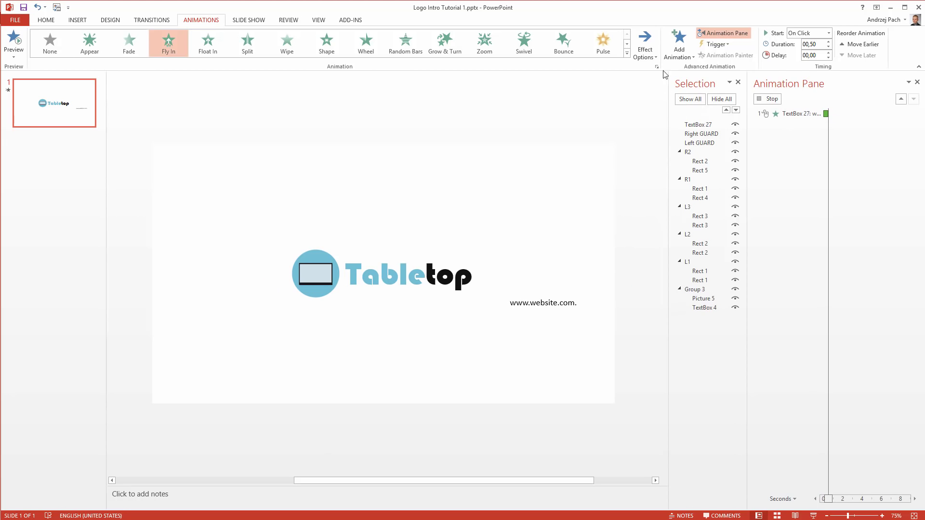
click(645, 46)
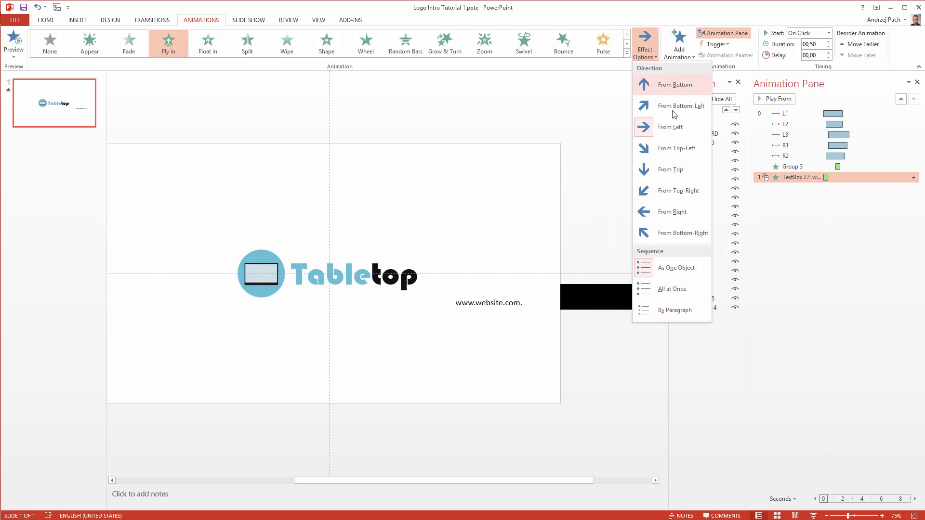
click(672, 212)
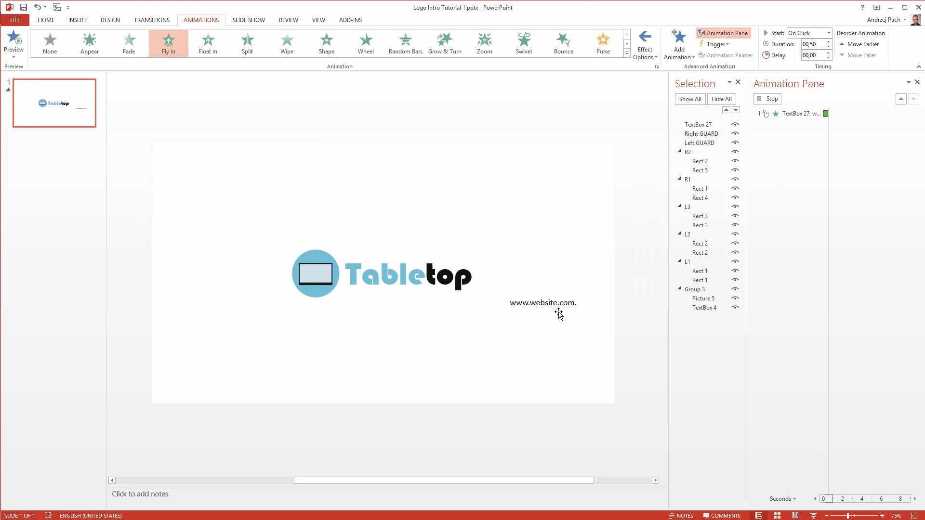
- Centre the text under the logo; start With Previous, delay 2.25 s, duration 1.25 s
click(491, 296)
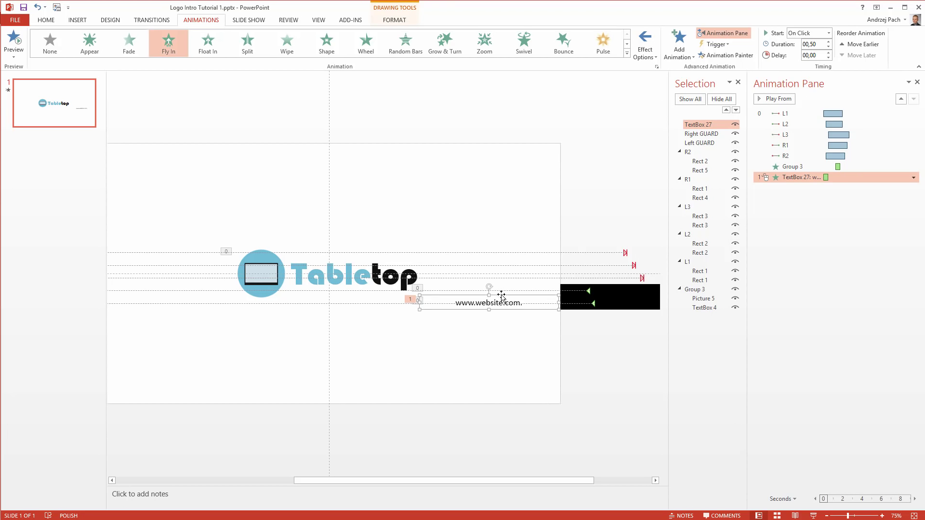
drag(500, 294, 395, 297)
click(913, 177)
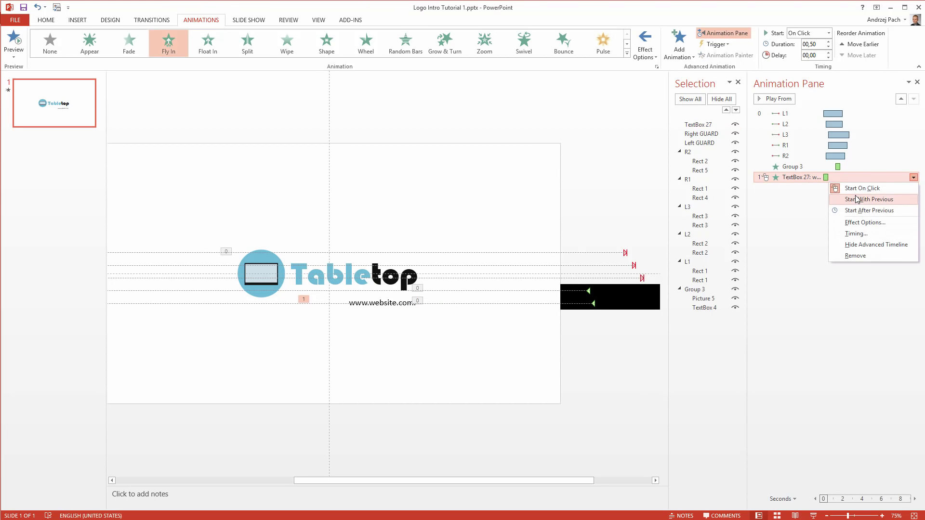
click(846, 198)
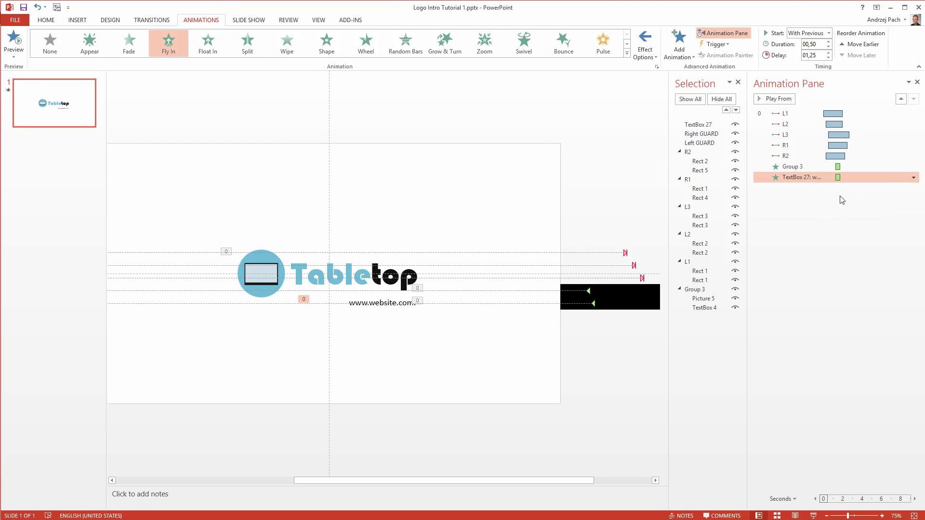
click(829, 53)
click(828, 52)
click(828, 52)
click(828, 53)
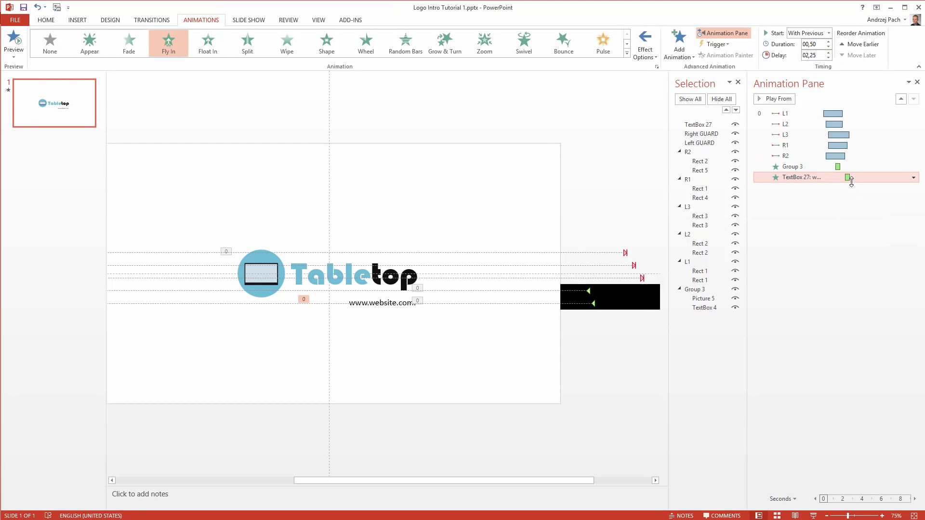
drag(850, 174, 858, 176)
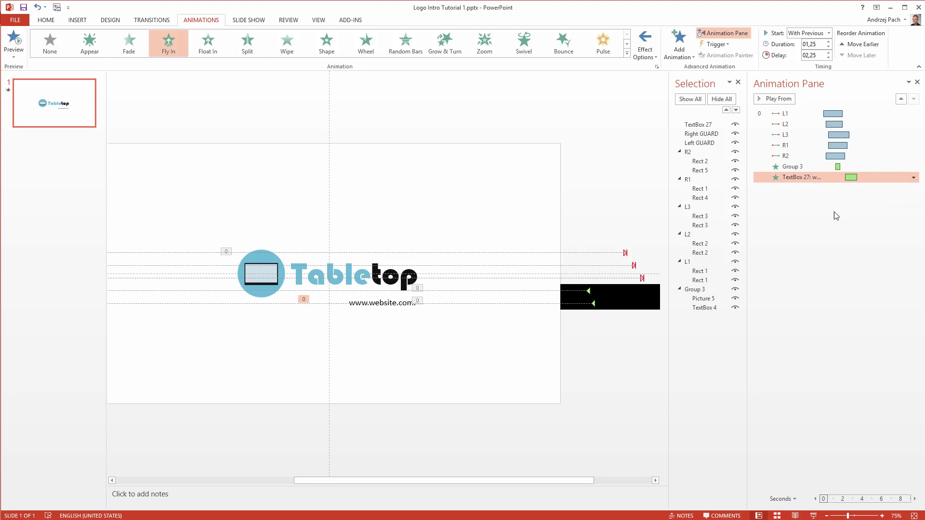
- Set the website Fly In to 0.13 s smooth start, 0.63 s bounce end, 2.20 s delay
double_click(849, 177)
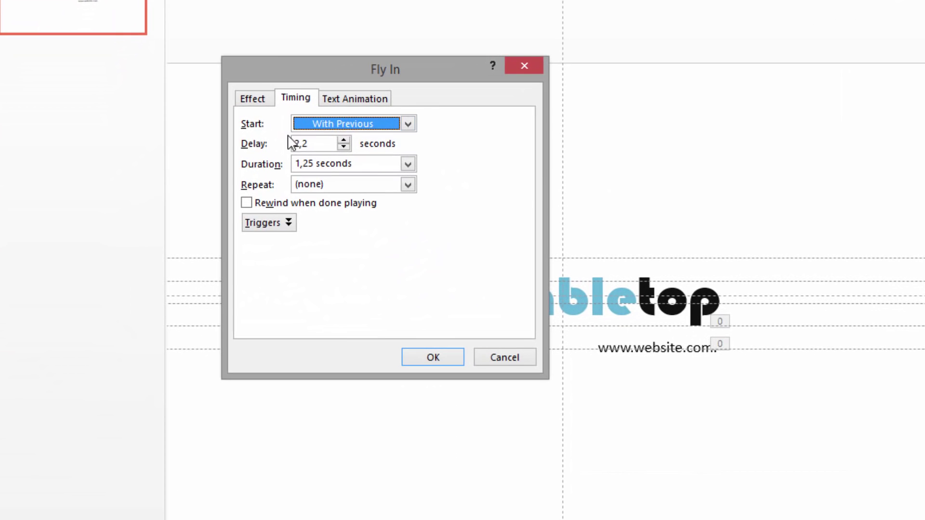
click(207, 132)
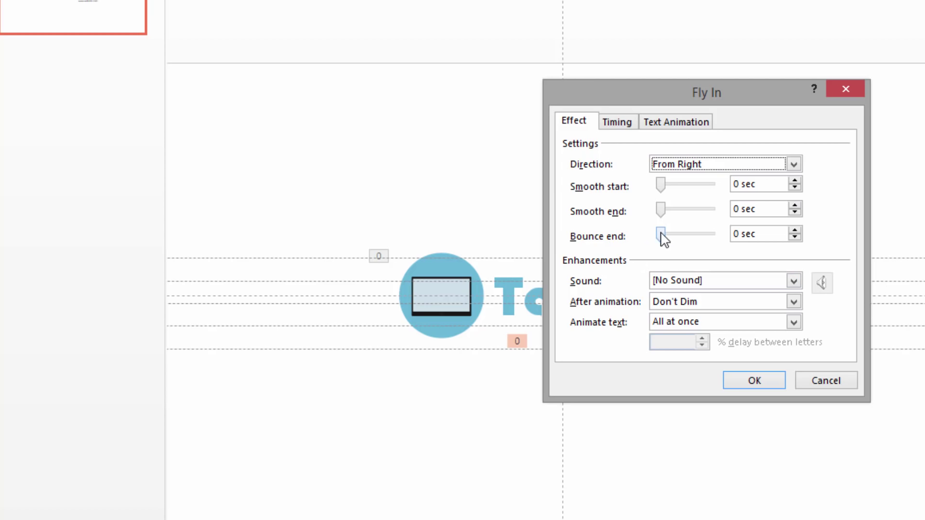
drag(661, 235, 678, 236)
click(662, 186)
drag(663, 187, 676, 235)
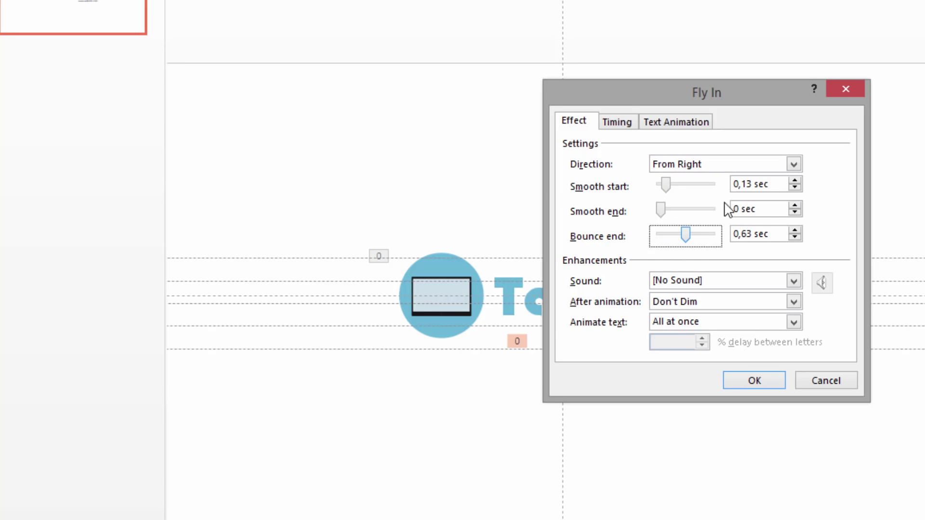
click(754, 381)
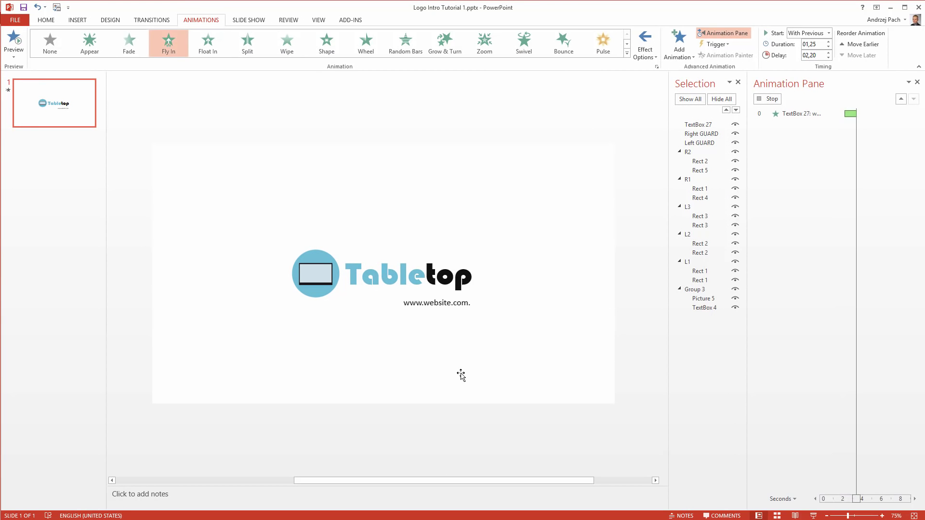
- Move the Right GUARD rectangle to the top of the stacking order in the Selection pane
click(399, 305)
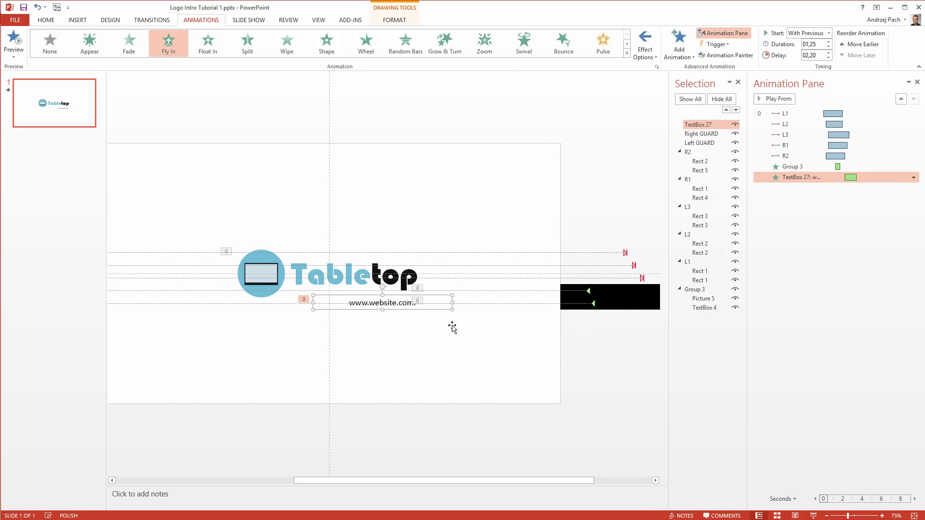
click(488, 299)
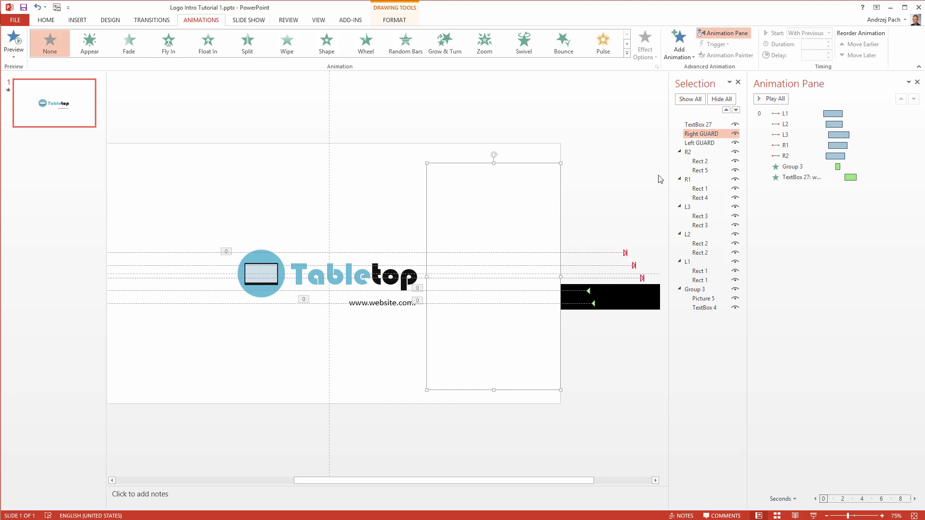
drag(707, 130, 706, 121)
- Duplicate the website text box, place the copy just below it, and paste in 'Your tagline goes here'
click(391, 308)
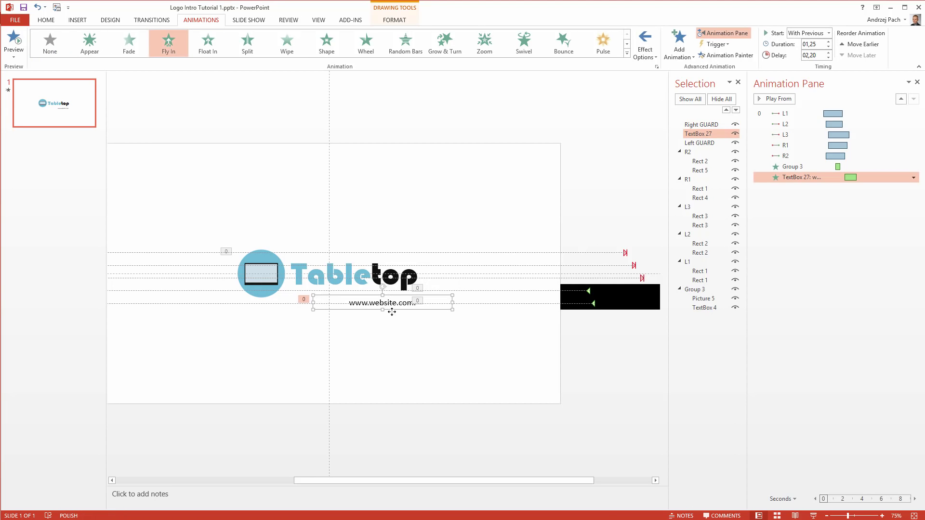
key(ctrl+d)
key(ctrl+d)
key(ctrl+z)
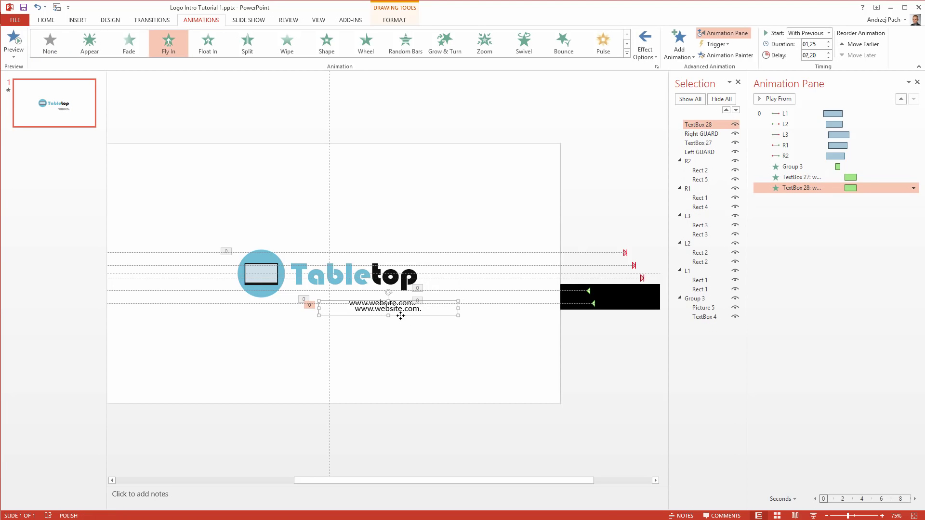
drag(400, 317, 401, 324)
text(Your tagline goes here)
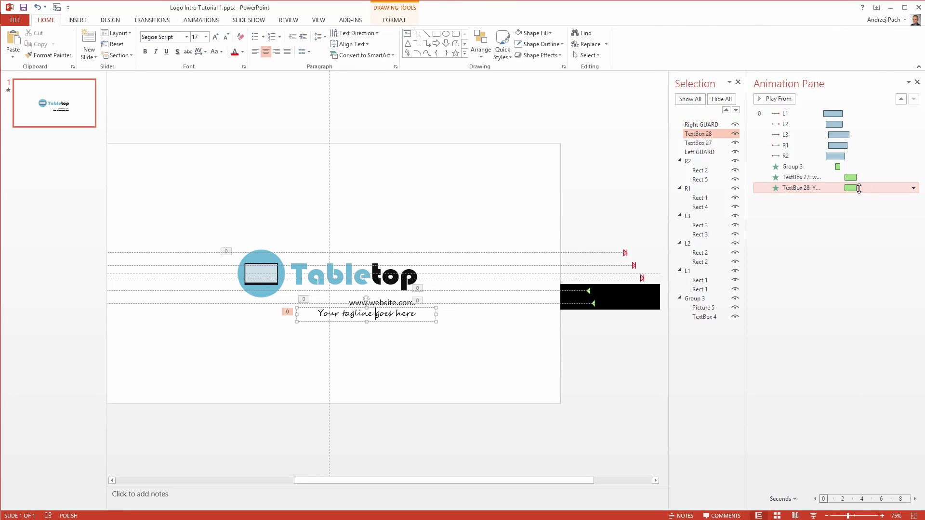
- Delay the tagline's Fly In start to 2.5 seconds and preview the sequence from the first animation
click(200, 19)
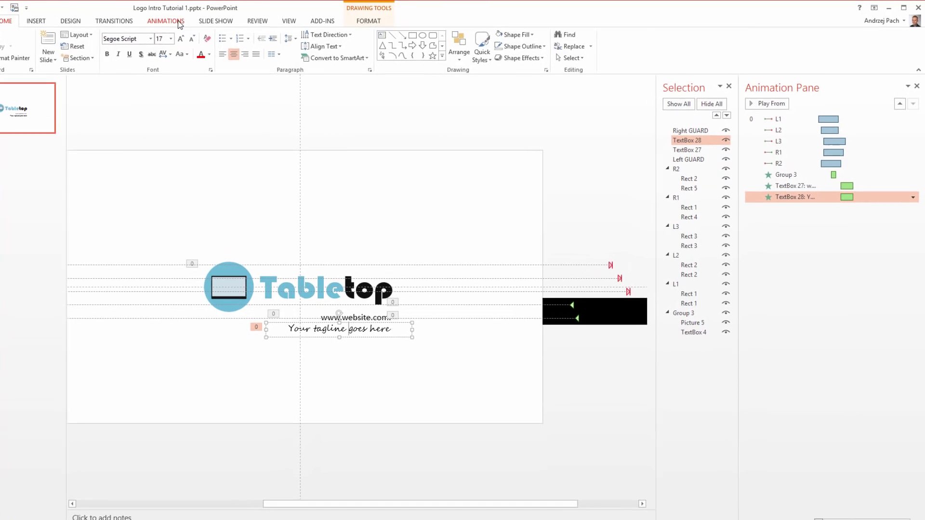
click(803, 67)
click(778, 147)
click(736, 124)
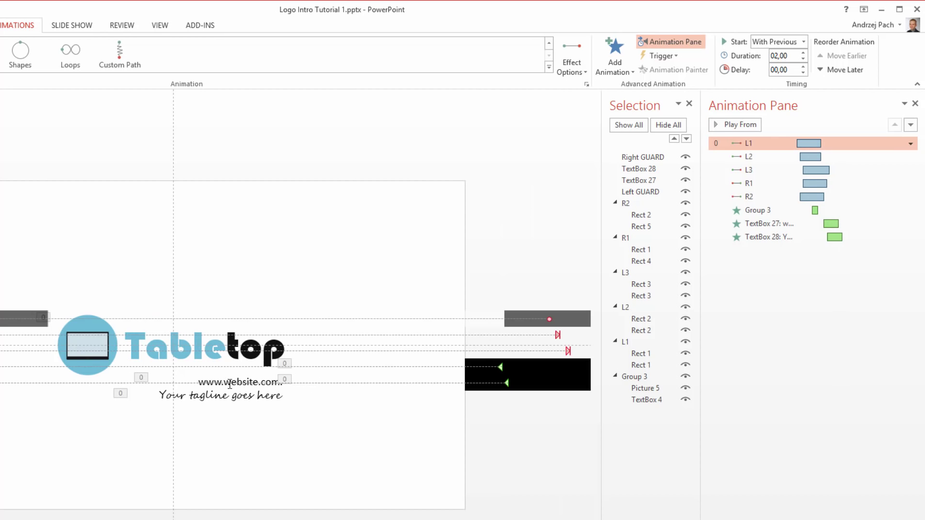
- Set the website and tagline Fly In durations to 2 seconds, then select the logo and both text animations
click(230, 384)
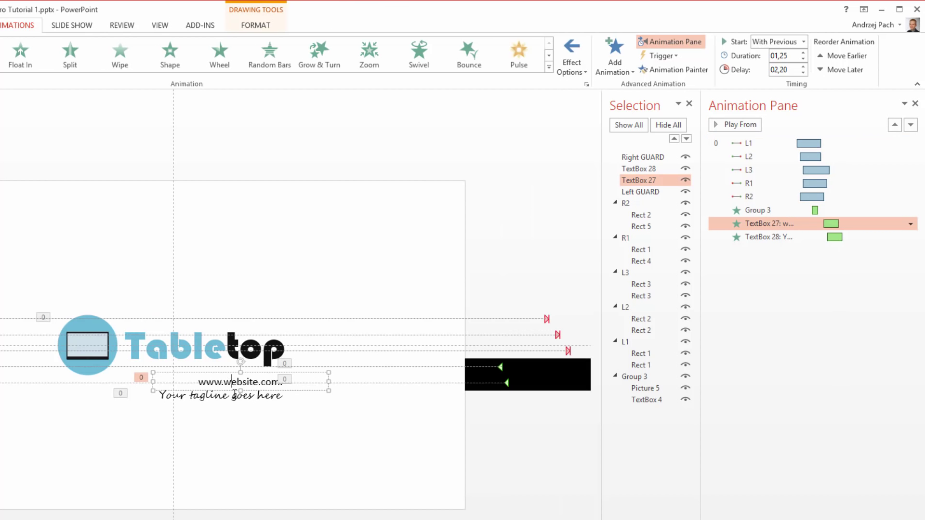
shift+click(234, 395)
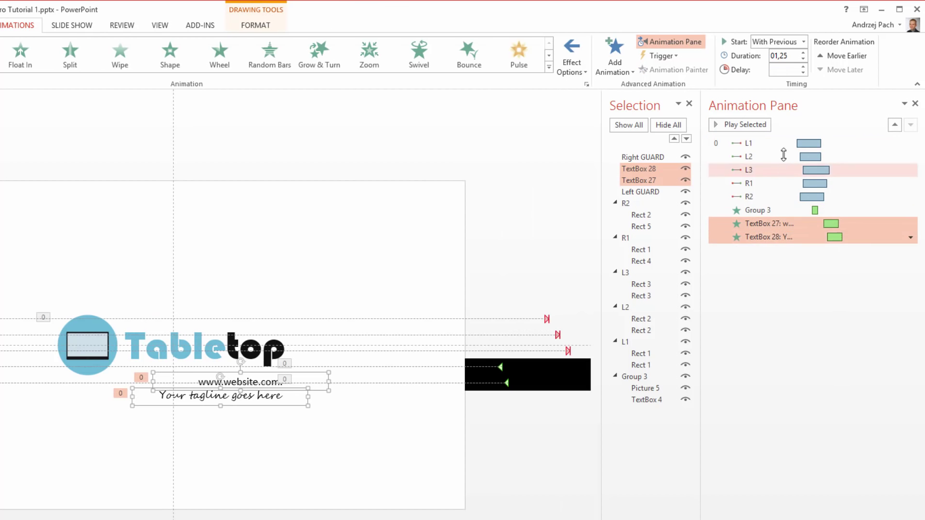
click(802, 53)
click(802, 53)
click(803, 53)
click(805, 293)
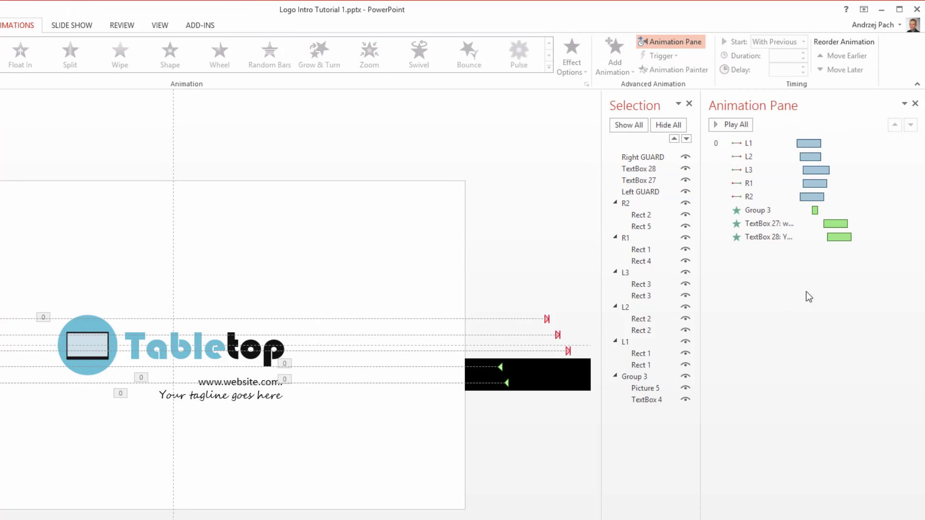
click(757, 209)
shift+click(770, 236)
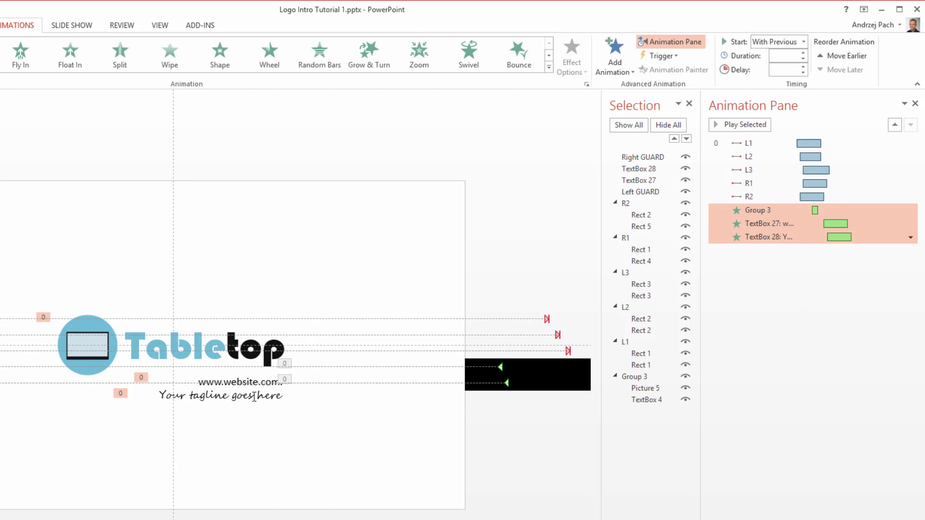
- Add a Grow/Shrink emphasis to the logo group and both text lines, starting With Previous
click(607, 73)
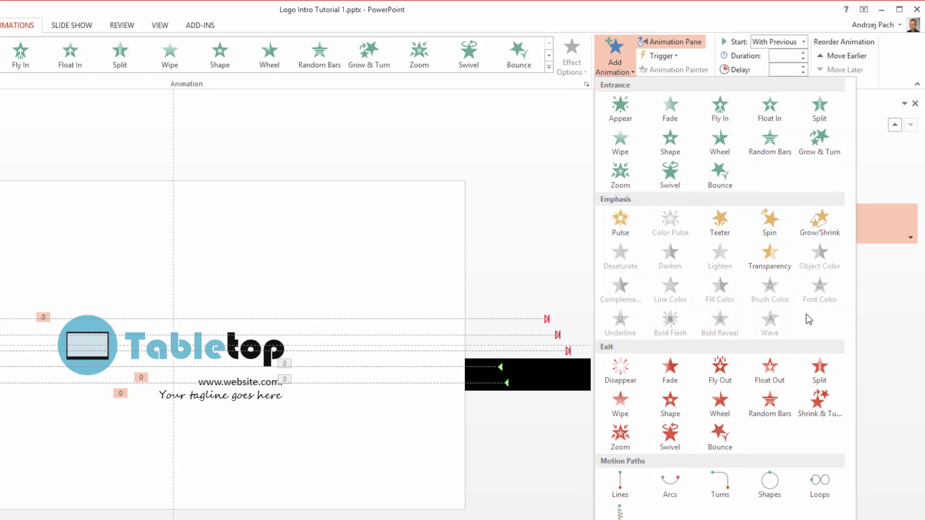
click(819, 221)
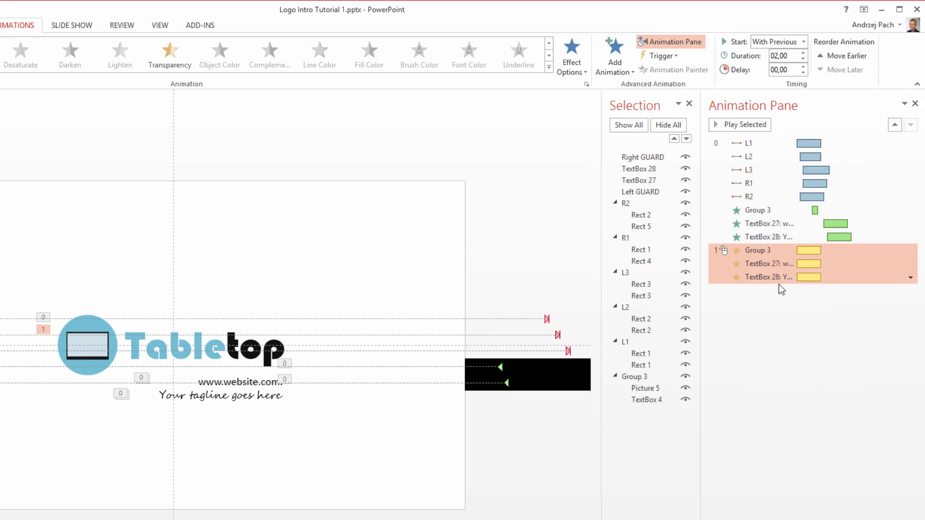
click(910, 251)
click(852, 278)
click(805, 330)
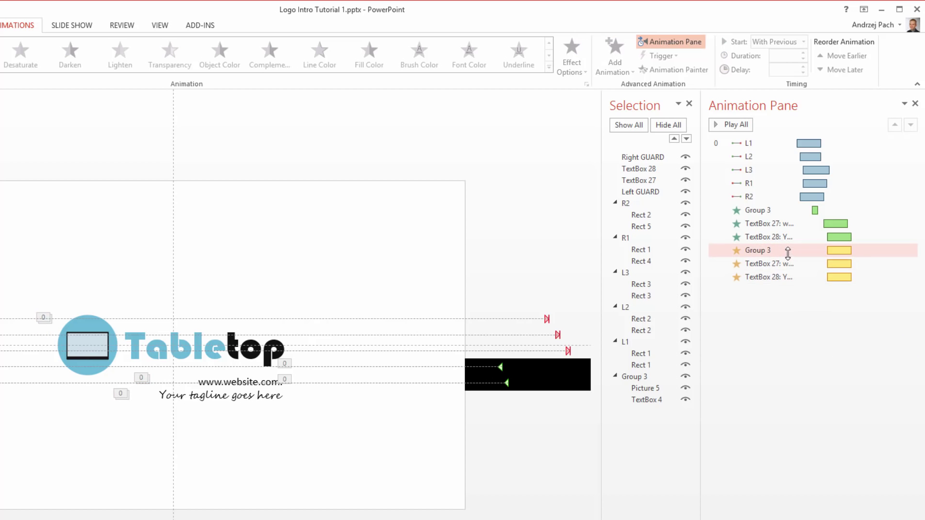
- Move the logo's Grow/Shrink right after its entrance and stretch it from 1.3 s to 5.2 s
drag(787, 250, 779, 218)
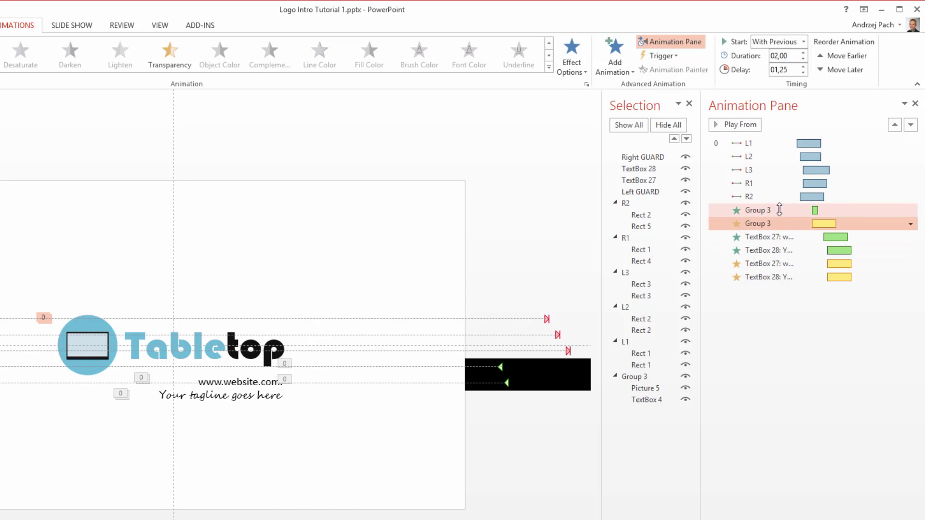
drag(836, 224, 846, 226)
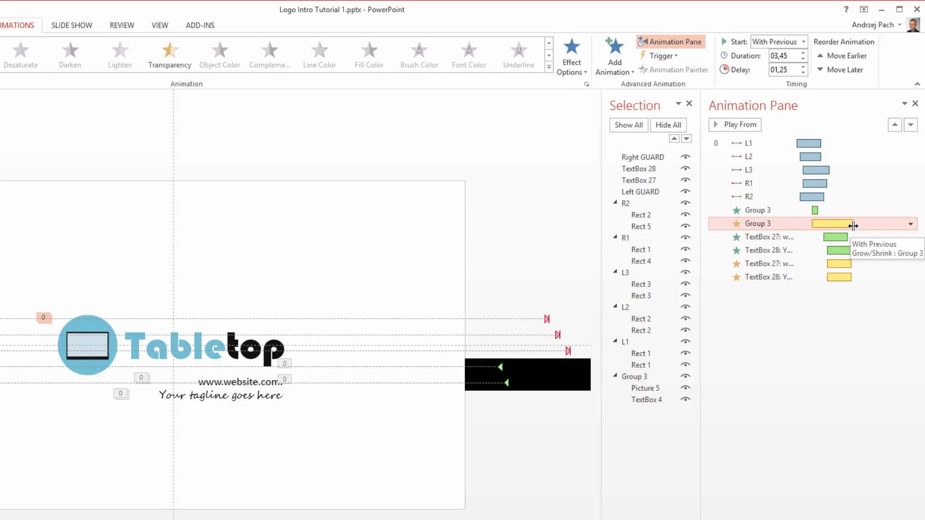
drag(851, 225, 875, 223)
- Delay the website and tagline Grow/Shrink effects to 4.5 seconds
click(806, 264)
shift+click(807, 277)
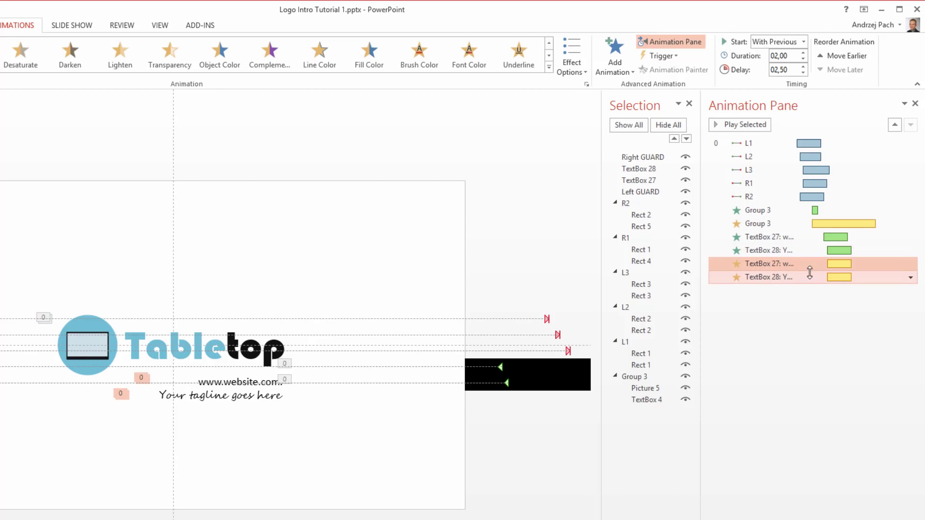
click(803, 67)
click(804, 67)
click(804, 68)
click(804, 67)
click(804, 67)
click(804, 67)
click(805, 67)
click(804, 67)
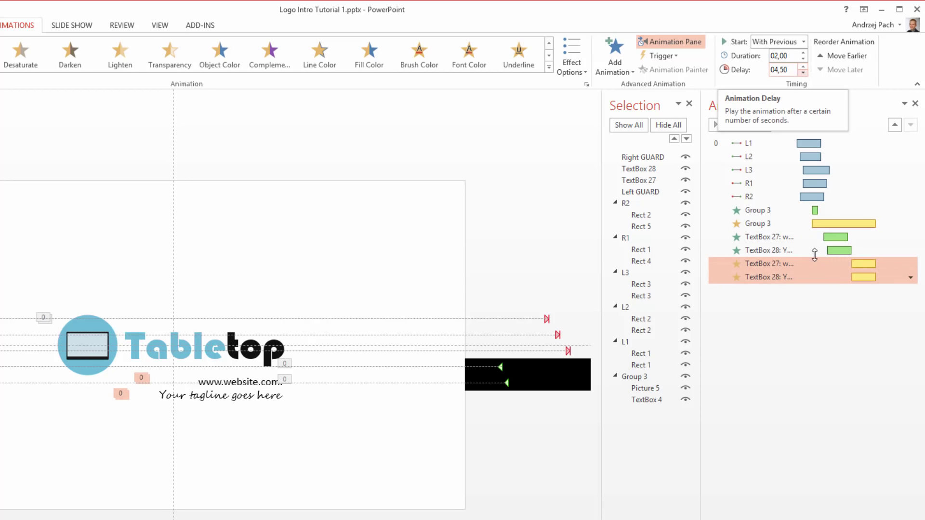
click(815, 289)
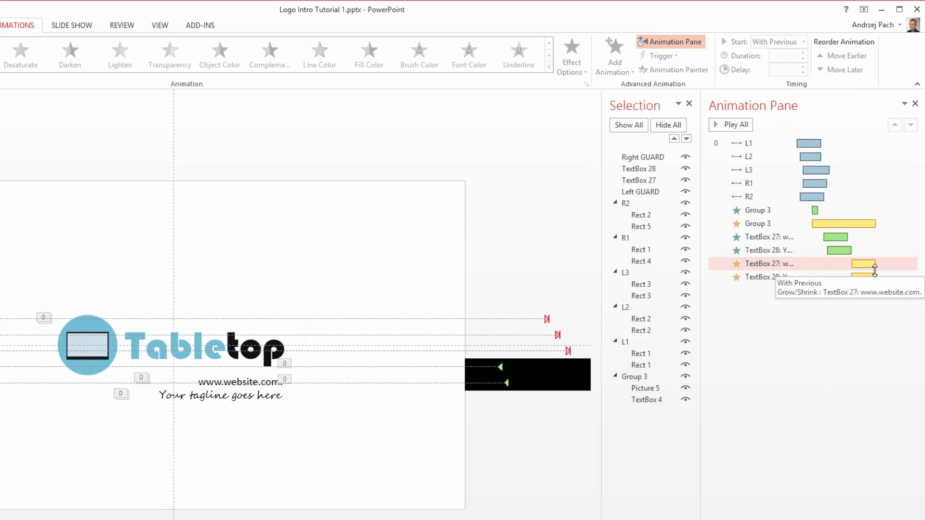
click(865, 264)
click(856, 344)
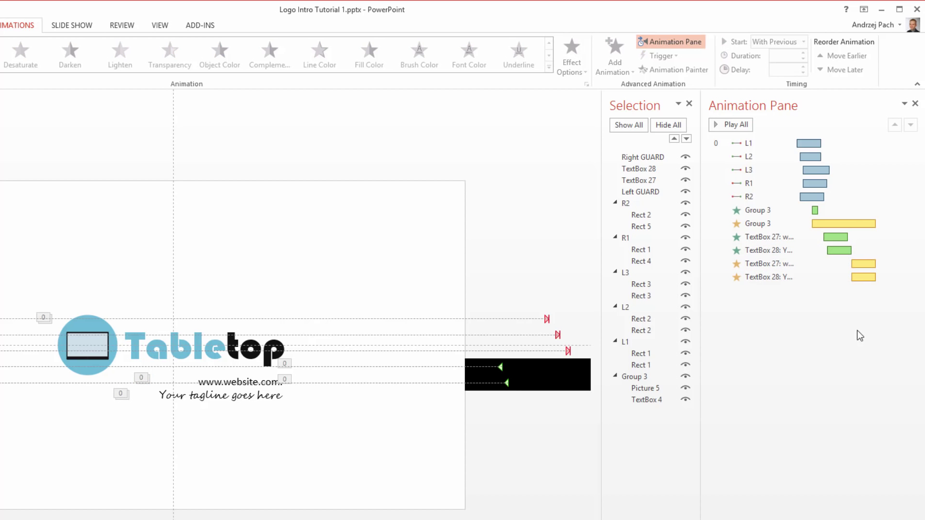
- Set the logo group's Grow/Shrink size to a custom 108%
double_click(848, 225)
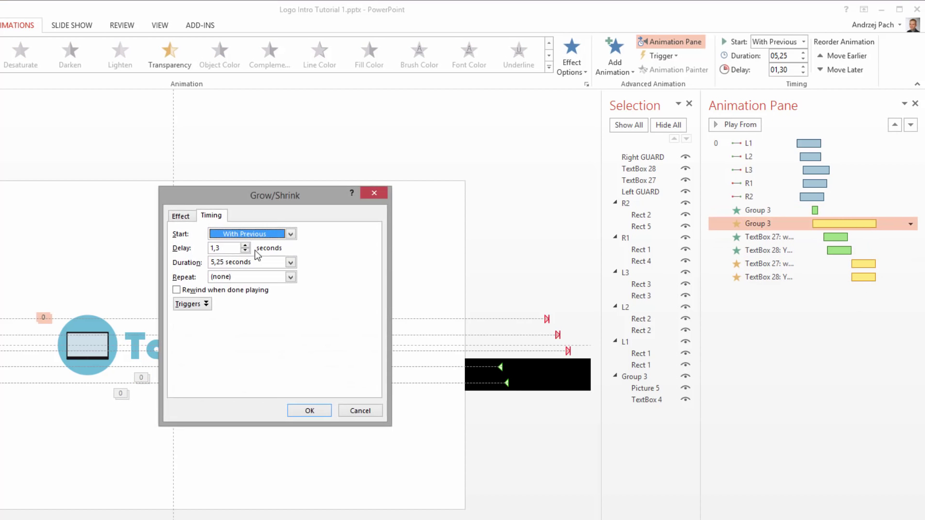
click(180, 216)
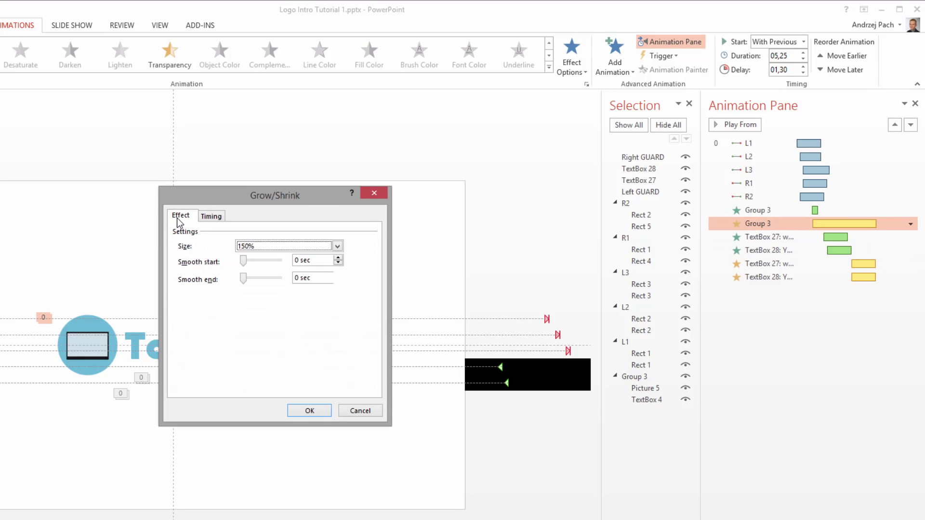
click(254, 246)
click(299, 314)
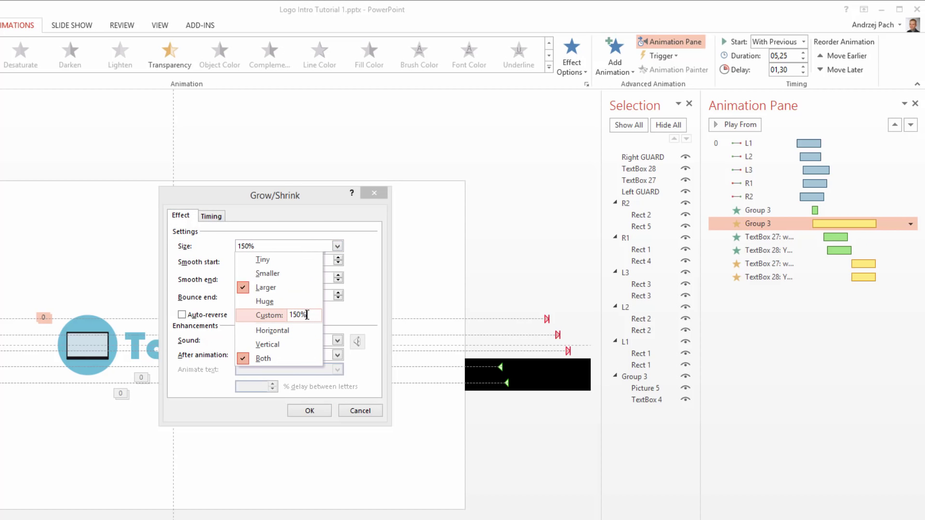
key(BackSpace)
text(8)
key(Return)
click(309, 410)
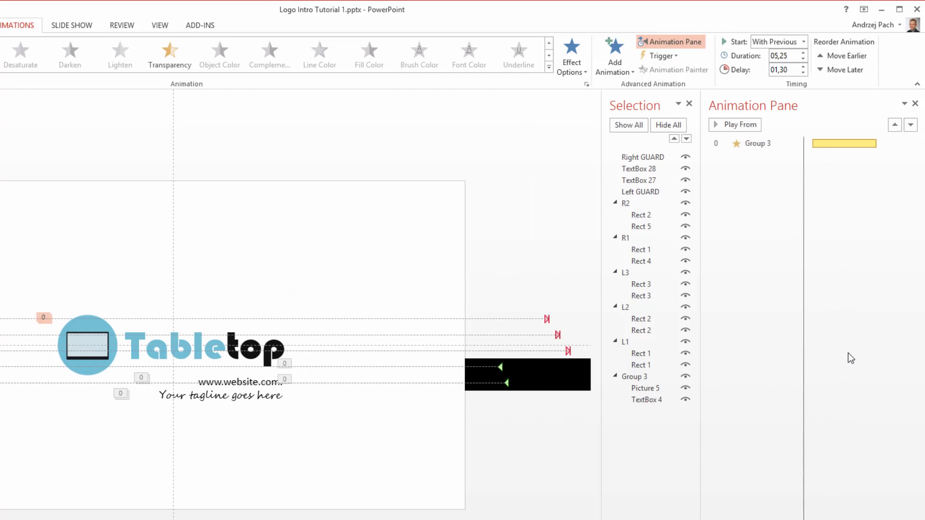
- Set the website text's Grow/Shrink size to a custom 103%
double_click(852, 263)
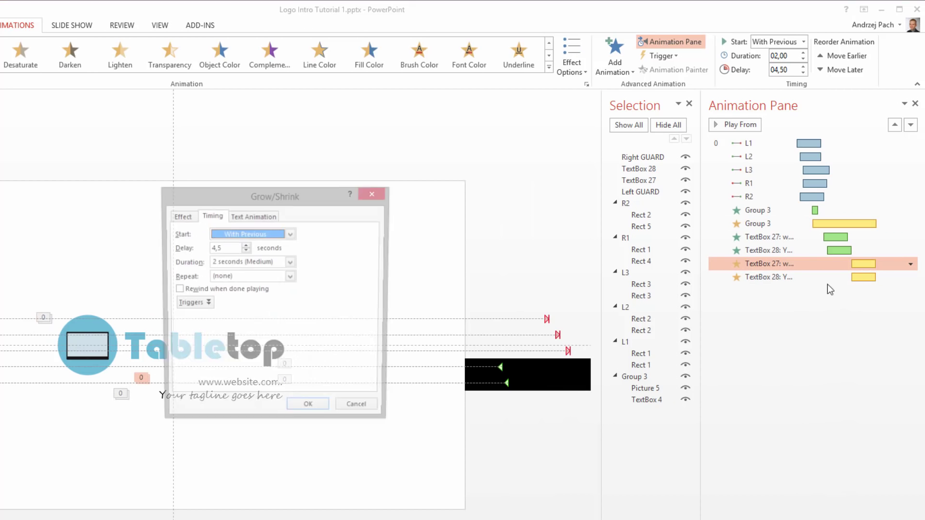
click(180, 215)
click(289, 246)
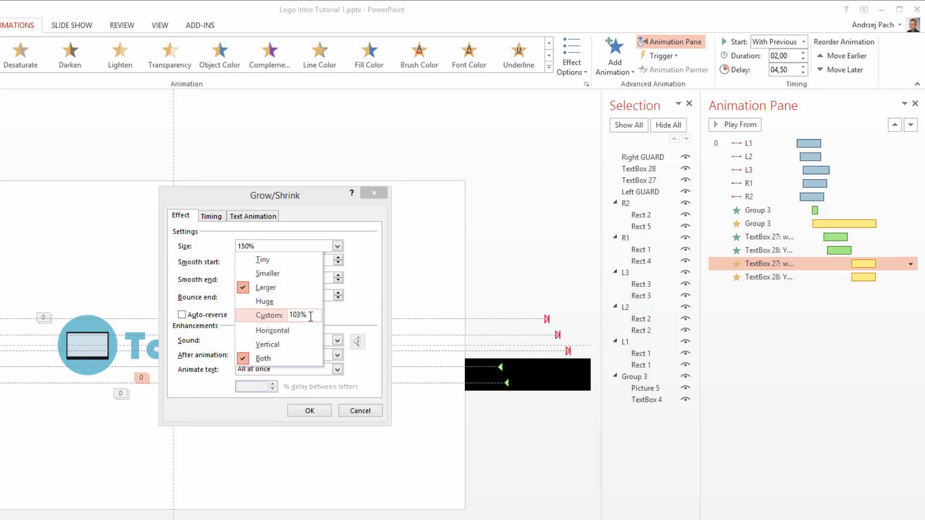
key(Return)
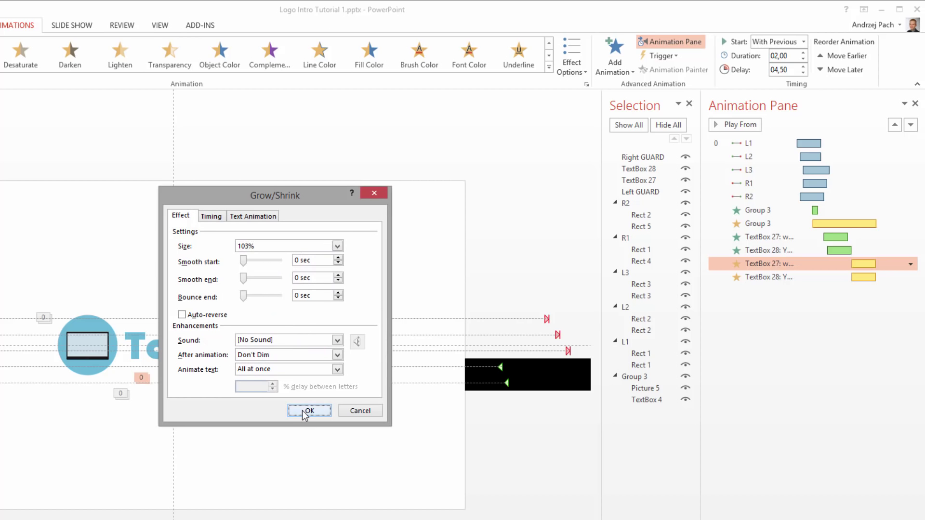
click(308, 410)
- Check the tagline's Grow/Shrink size options in its effect settings
double_click(769, 277)
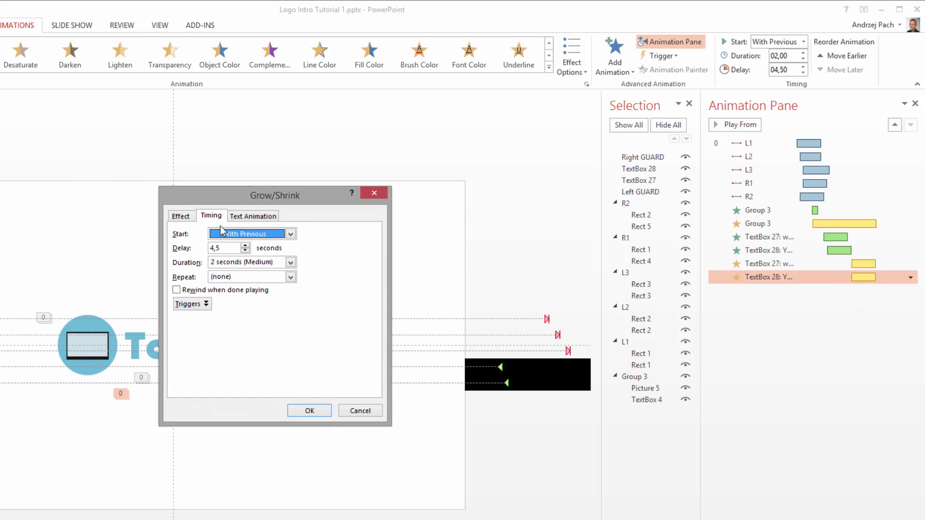
click(182, 216)
click(262, 245)
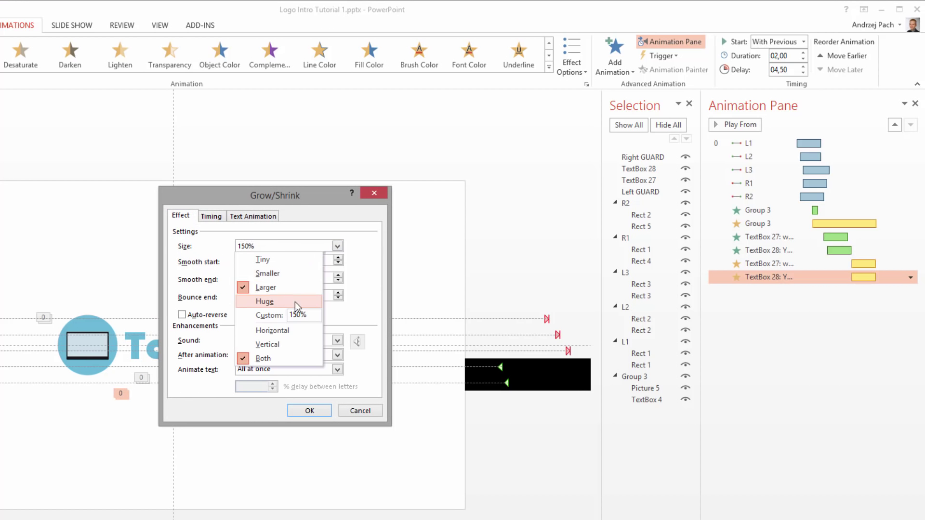
click(264, 301)
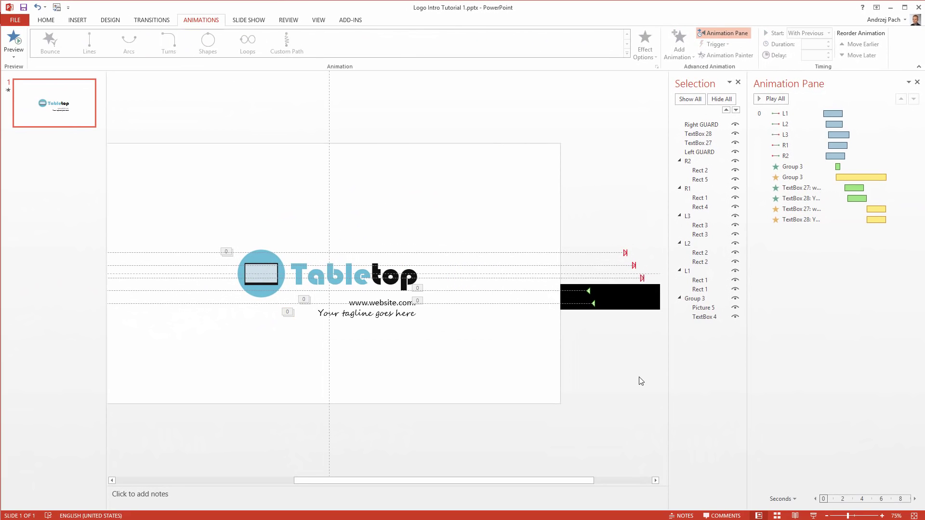
click(773, 114)
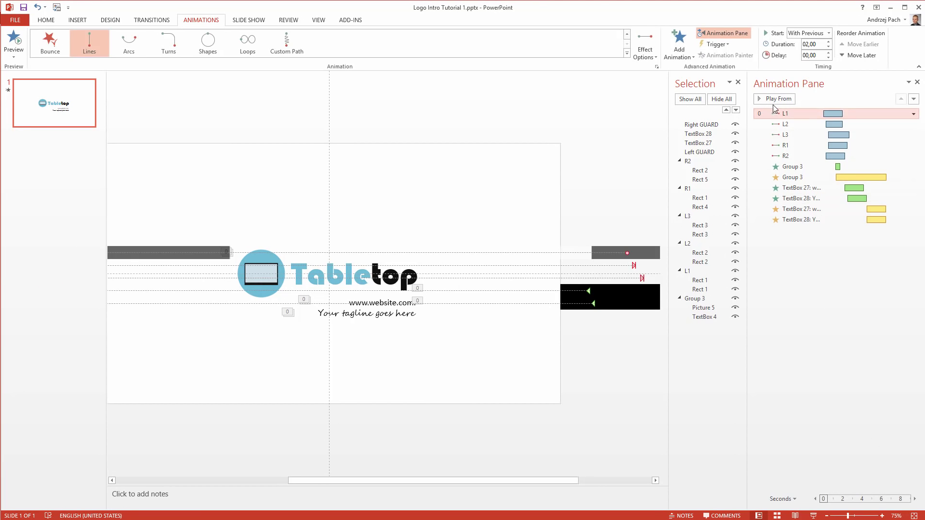
click(773, 98)
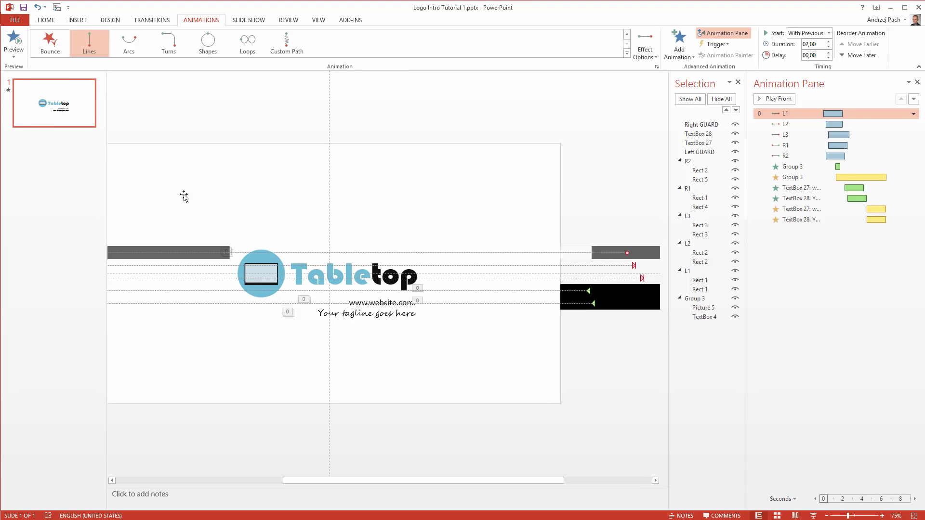
- Give the logo slide a Fade transition that advances automatically instead of on mouse click
click(147, 21)
click(129, 43)
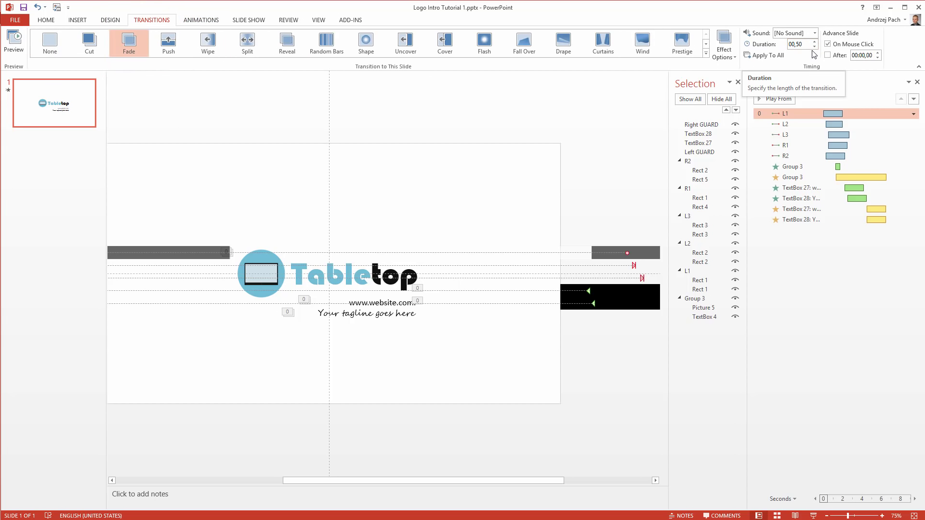
click(827, 43)
click(828, 54)
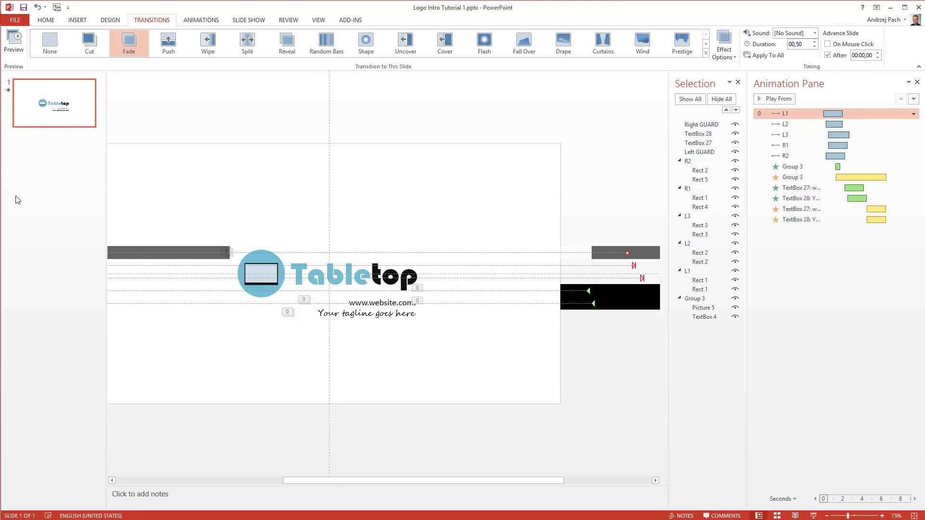
- Add a new second slide, delete its placeholders, and fill its background with black
right_click(52, 156)
click(79, 187)
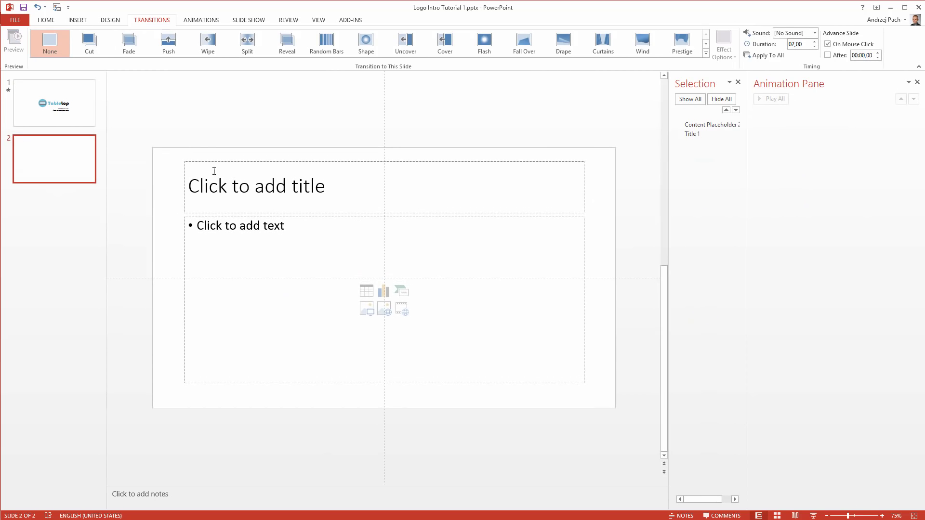
drag(162, 137, 611, 405)
key(Delete)
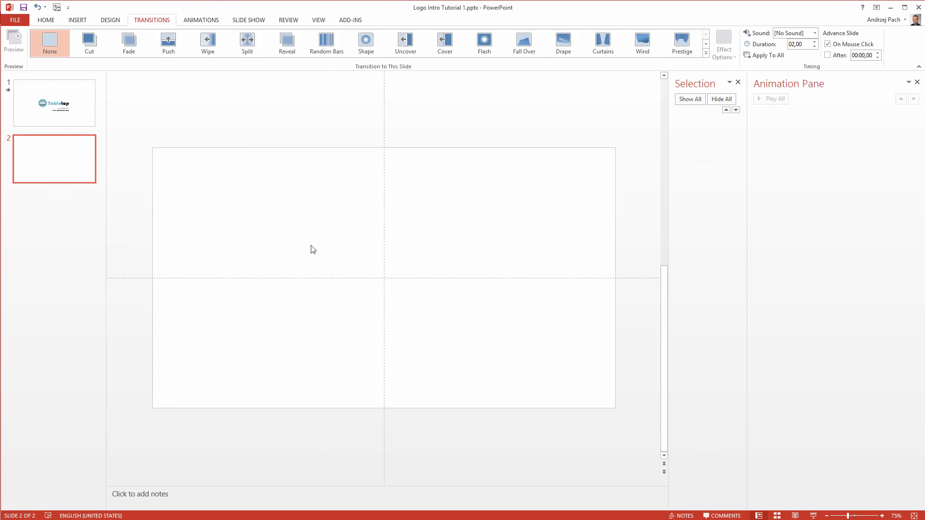
right_click(311, 241)
click(362, 318)
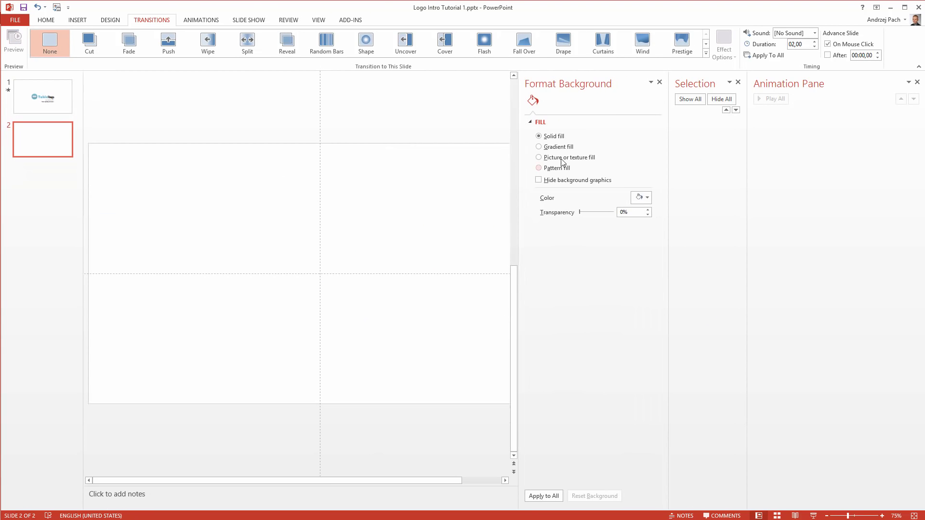
click(641, 198)
click(643, 230)
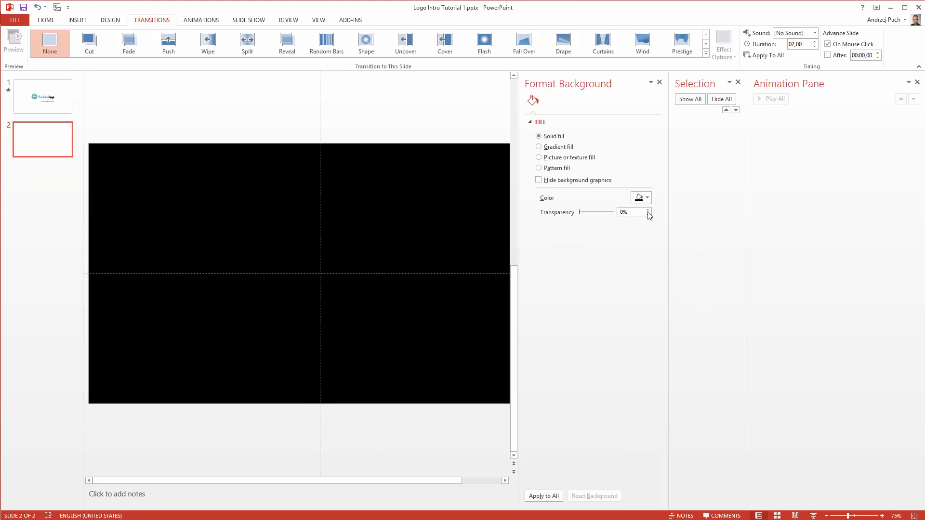
click(660, 82)
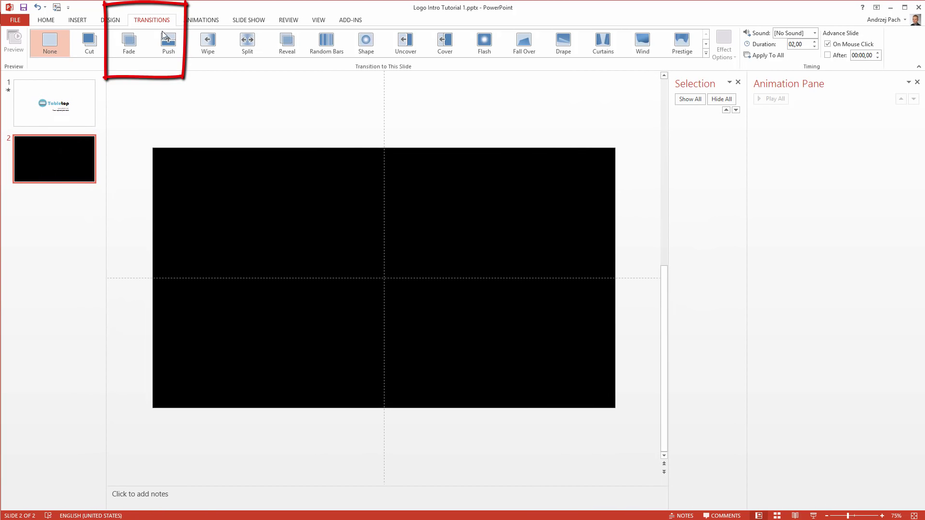
- Give the black slide a 0.50-second Fade transition that advances automatically
click(131, 49)
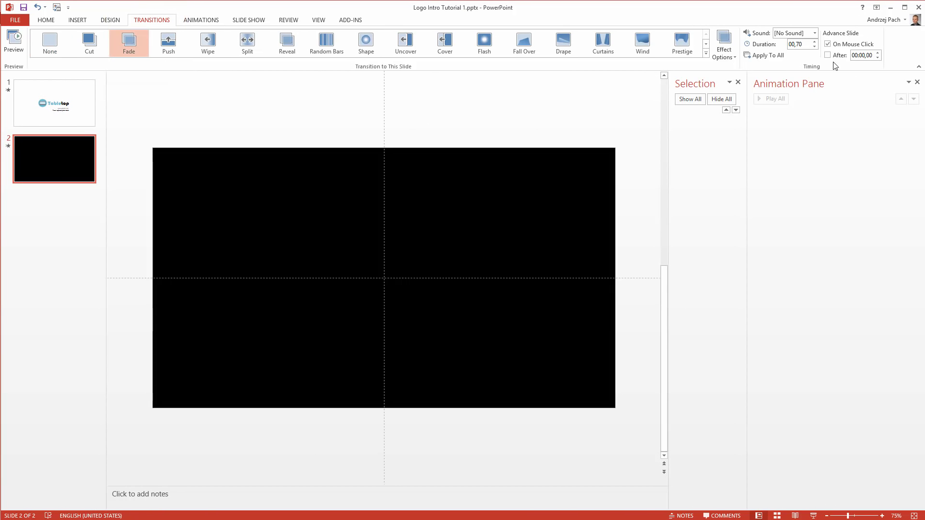
click(814, 46)
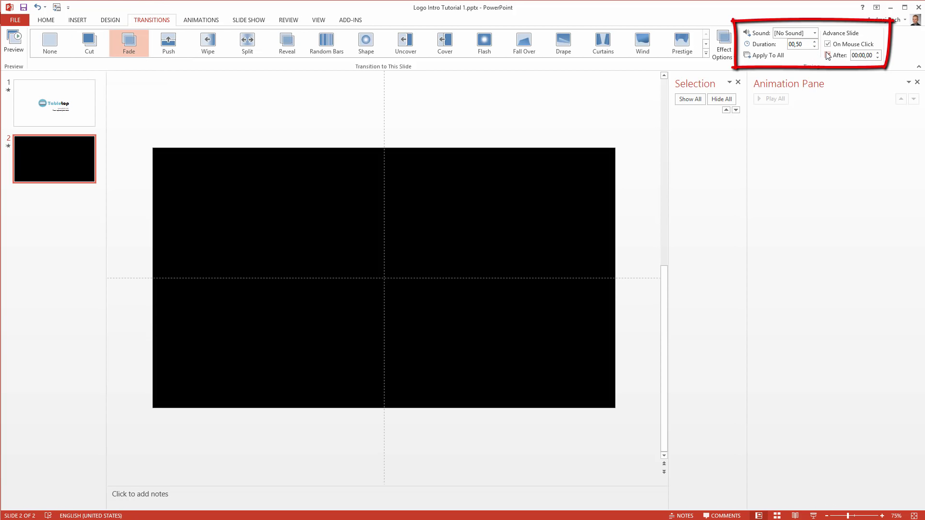
click(827, 55)
click(827, 44)
click(54, 103)
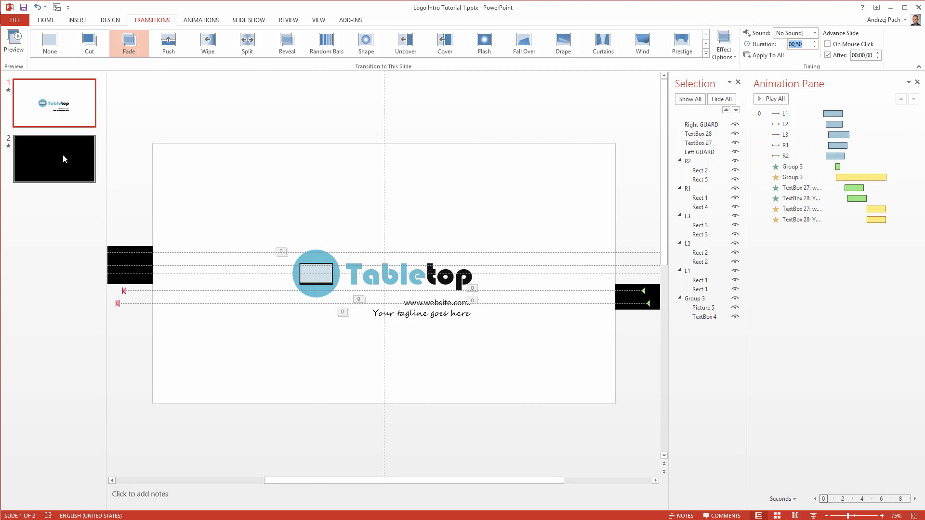
scroll(536, 130, down, 1)
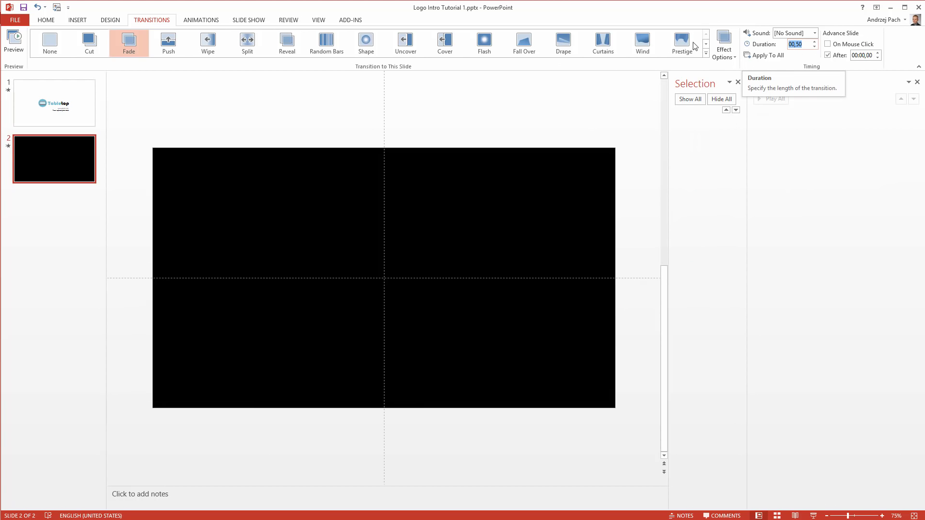
click(55, 119)
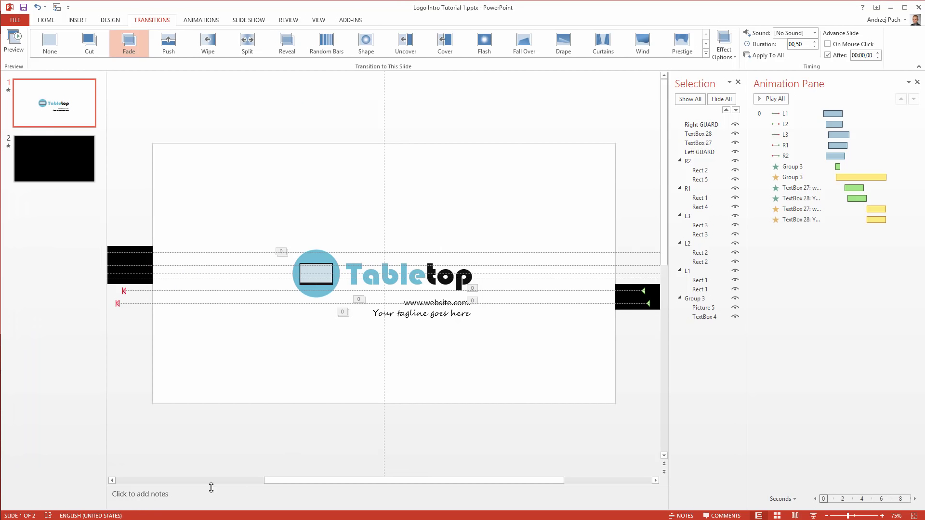
- Drag the chime-and-chomp OGG file from the PowerPoint Intro folder onto the logo slide
key(alt+Tab)
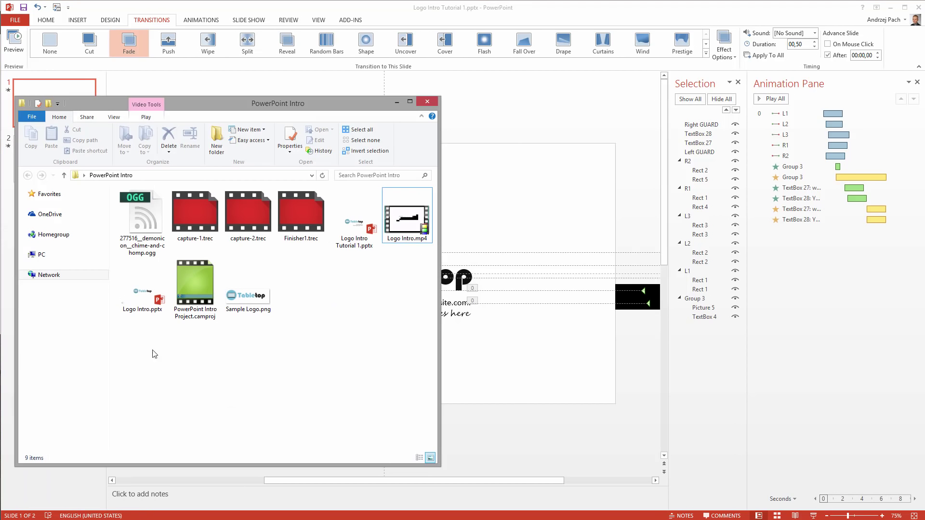
click(147, 250)
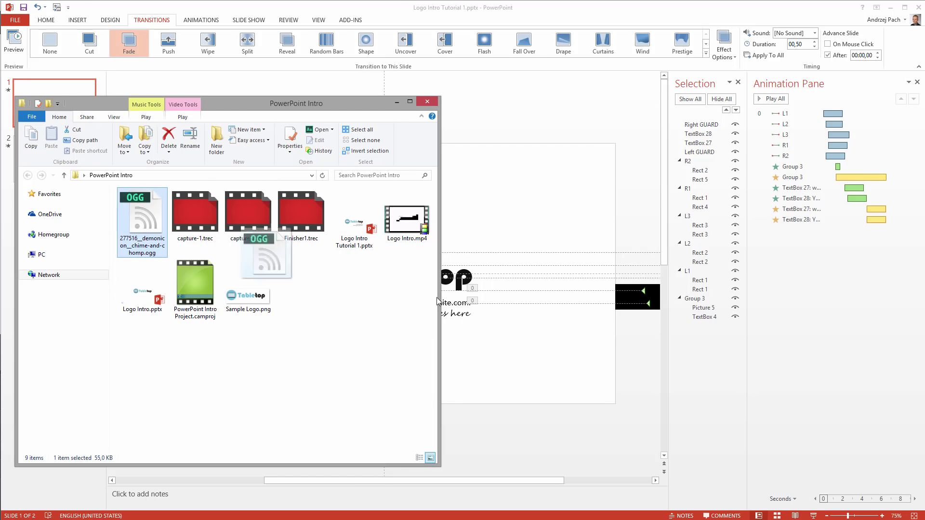
drag(538, 376, 557, 396)
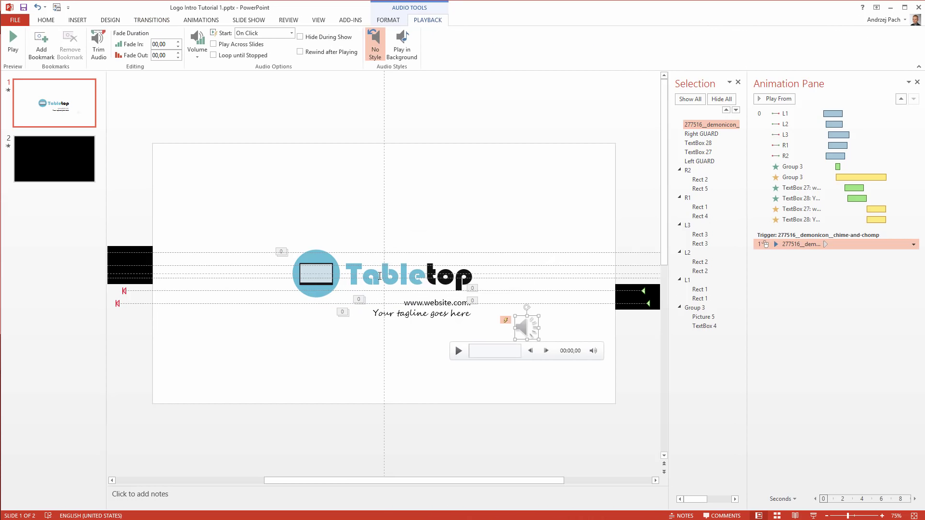
- Move the sound icon to the lower left, set it to Play in Background without looping, and test it
drag(521, 327, 221, 367)
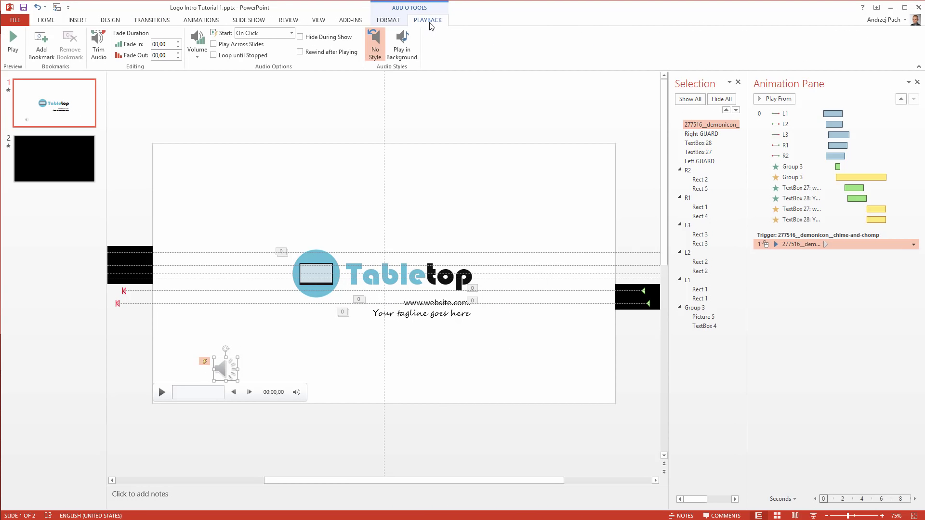
click(407, 46)
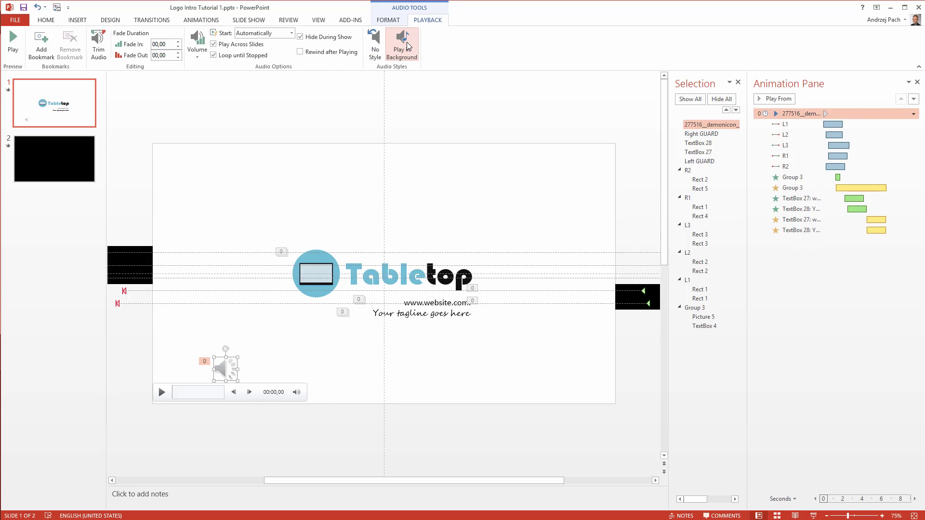
click(214, 56)
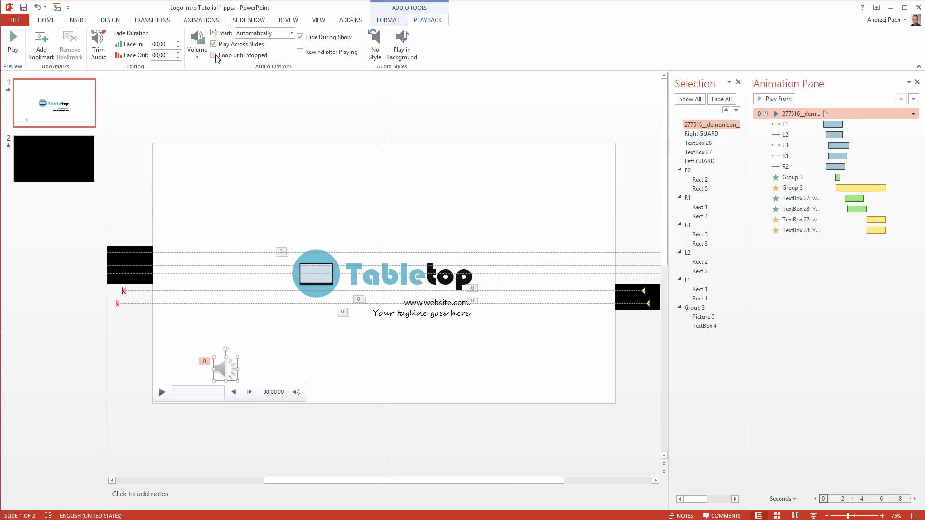
click(162, 392)
click(204, 415)
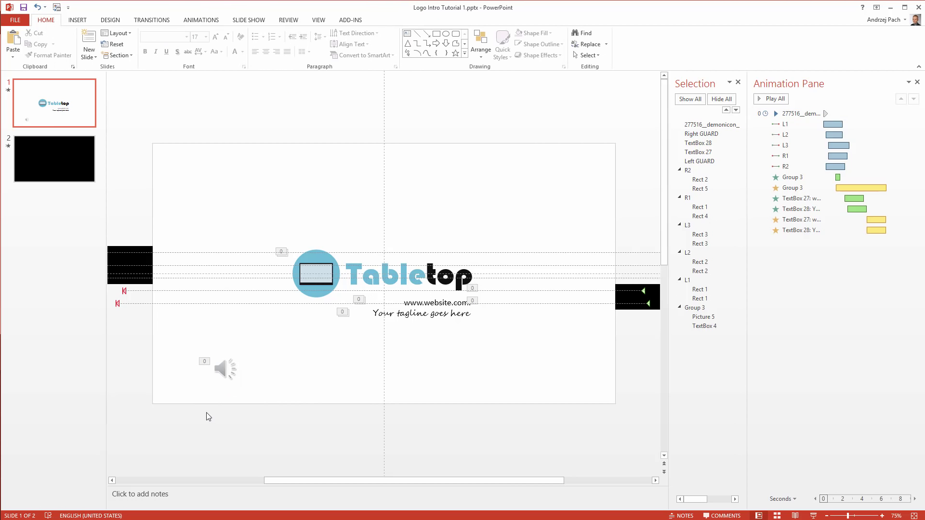
click(222, 373)
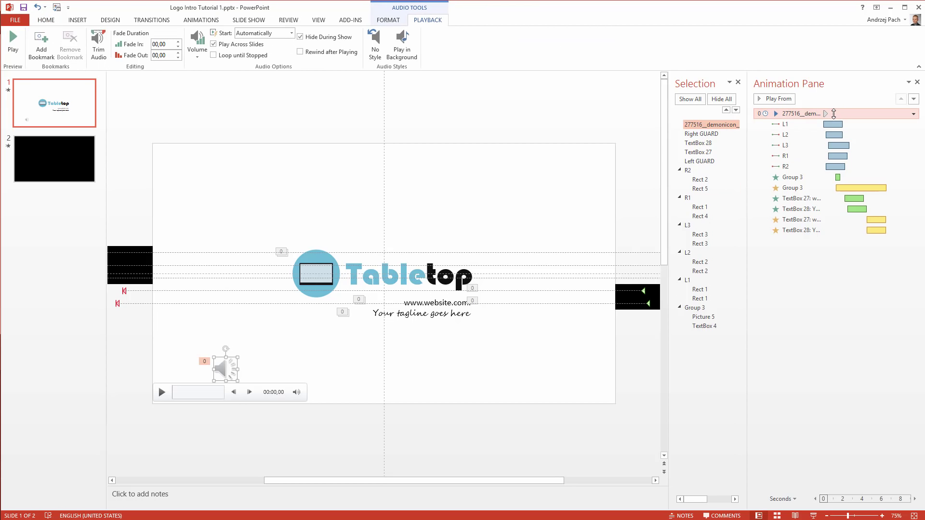
click(201, 21)
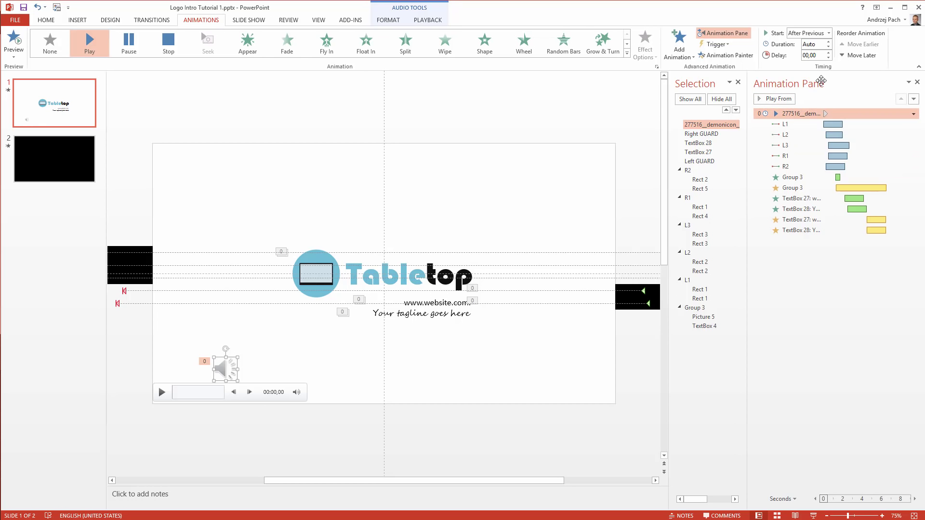
- Raise the audio's start delay to 1.25 seconds and preview the slide's animations with sound
click(827, 53)
click(827, 53)
click(828, 53)
click(828, 53)
click(828, 53)
click(819, 114)
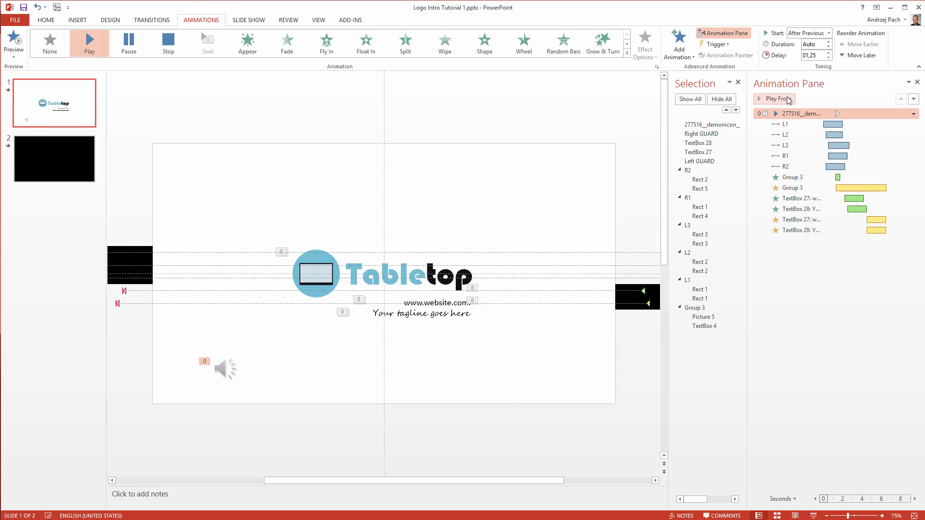
click(789, 99)
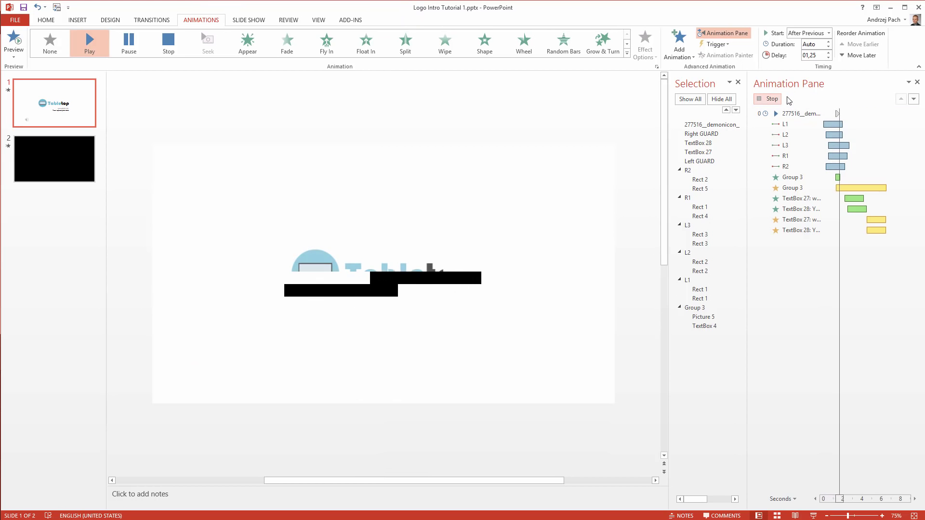
click(577, 135)
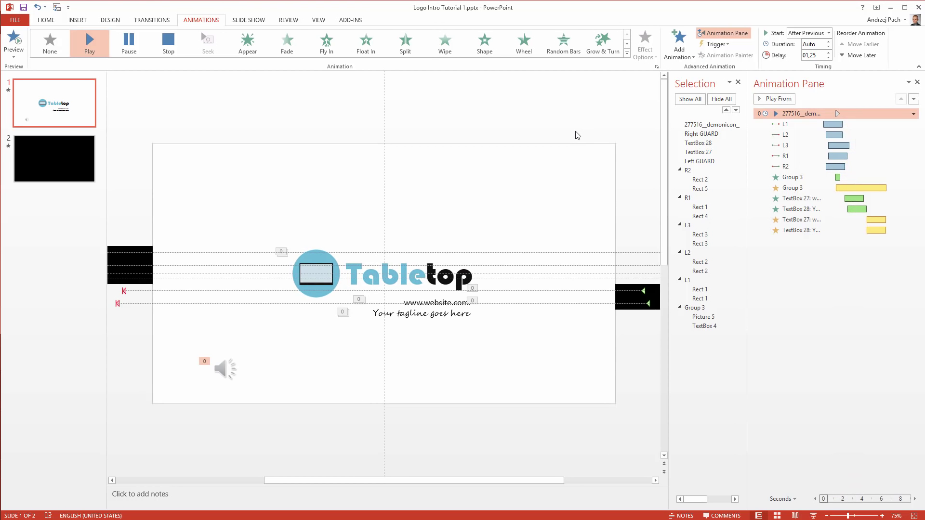